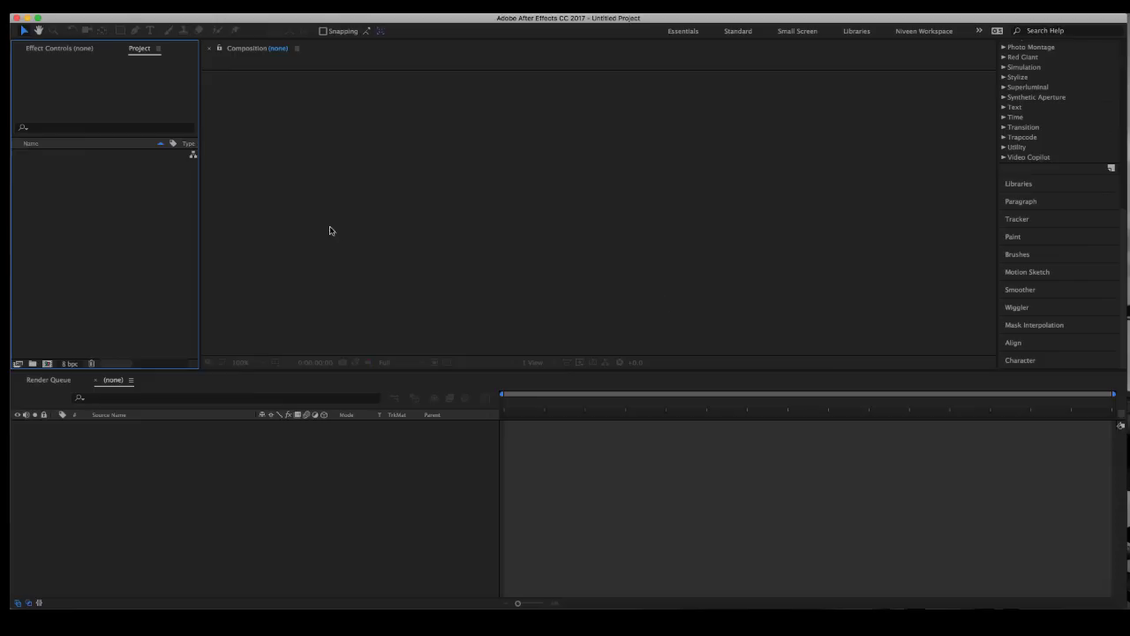
- Create Comp 1 from the HDTV 1080 29.97 preset at 1920×1080, 29.97 fps
right_click(106, 179)
click(123, 187)
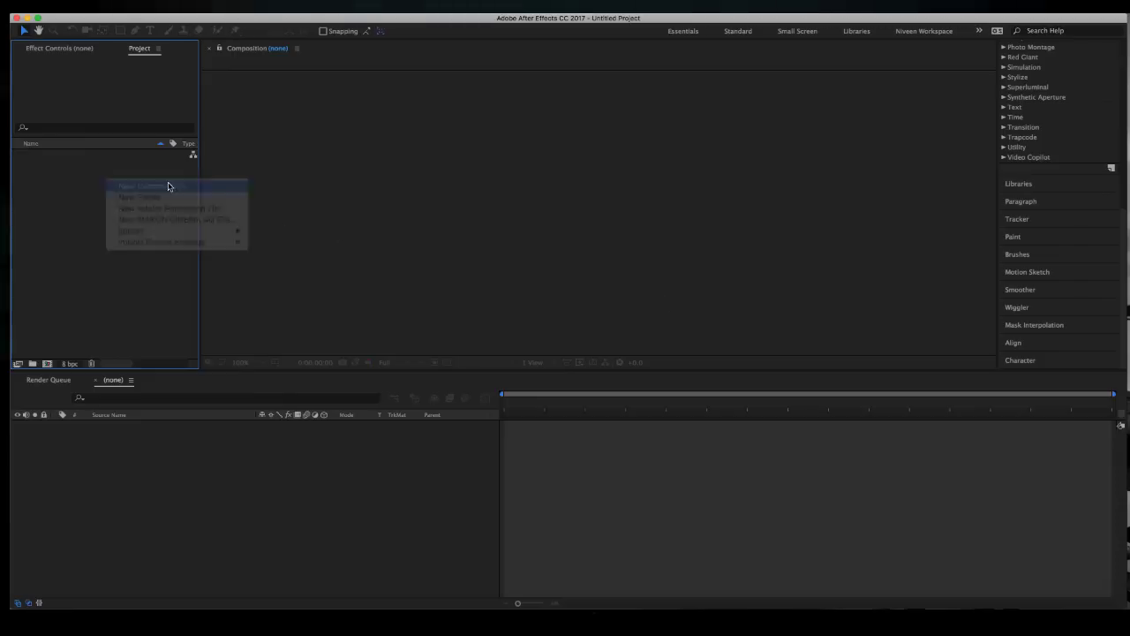
click(291, 314)
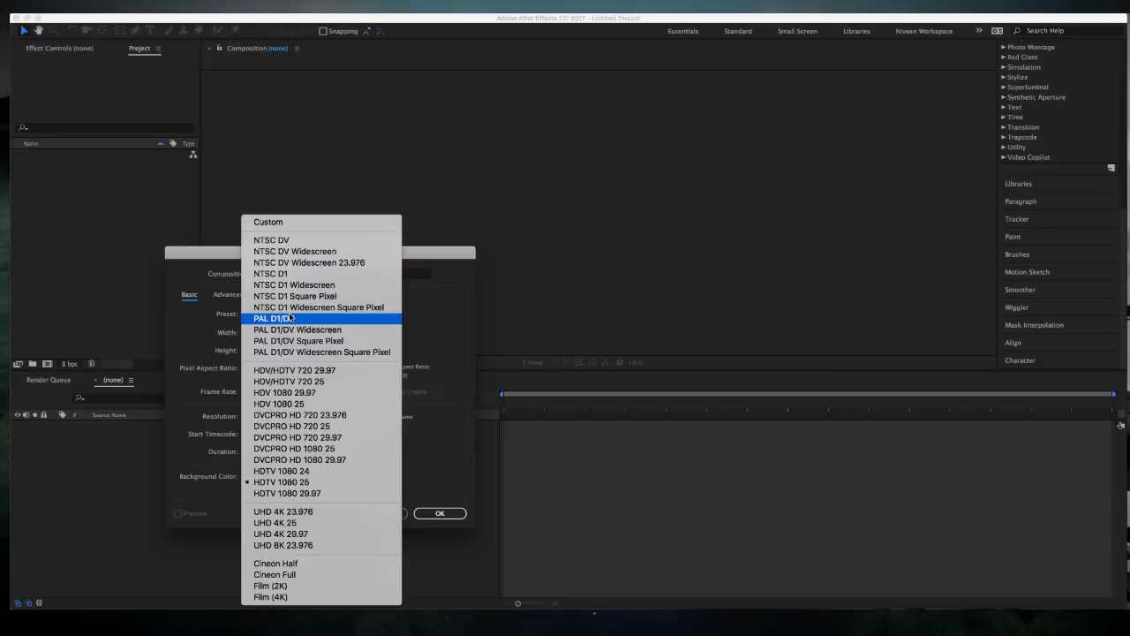
click(324, 494)
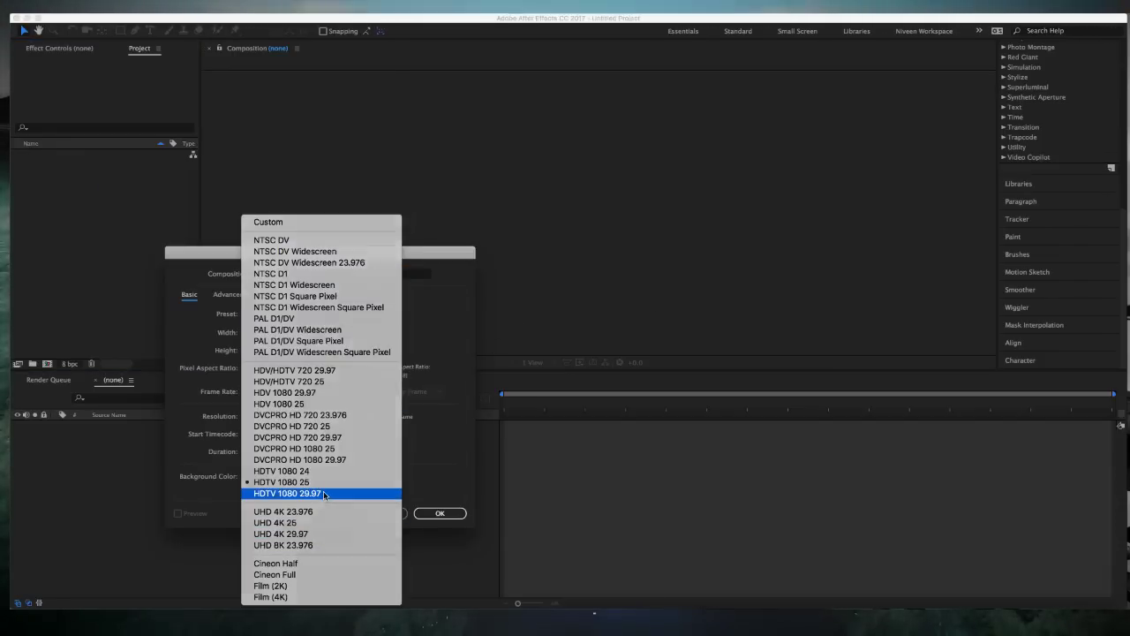
click(438, 513)
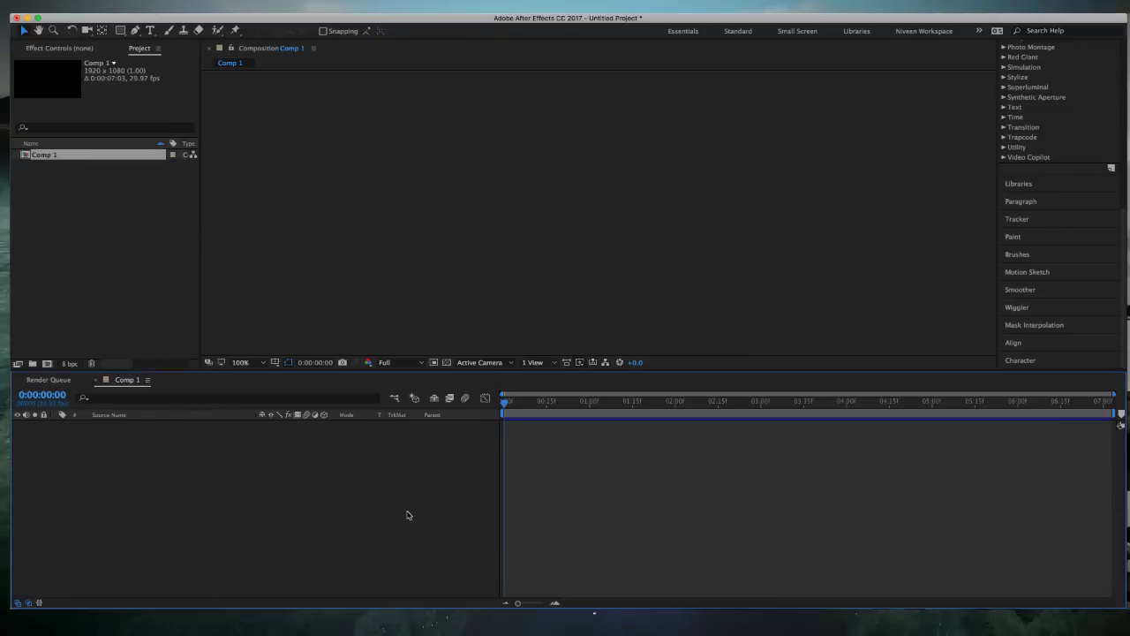
- Start a second new composition, keeping the HDTV 1080 29.97 preset
right_click(80, 185)
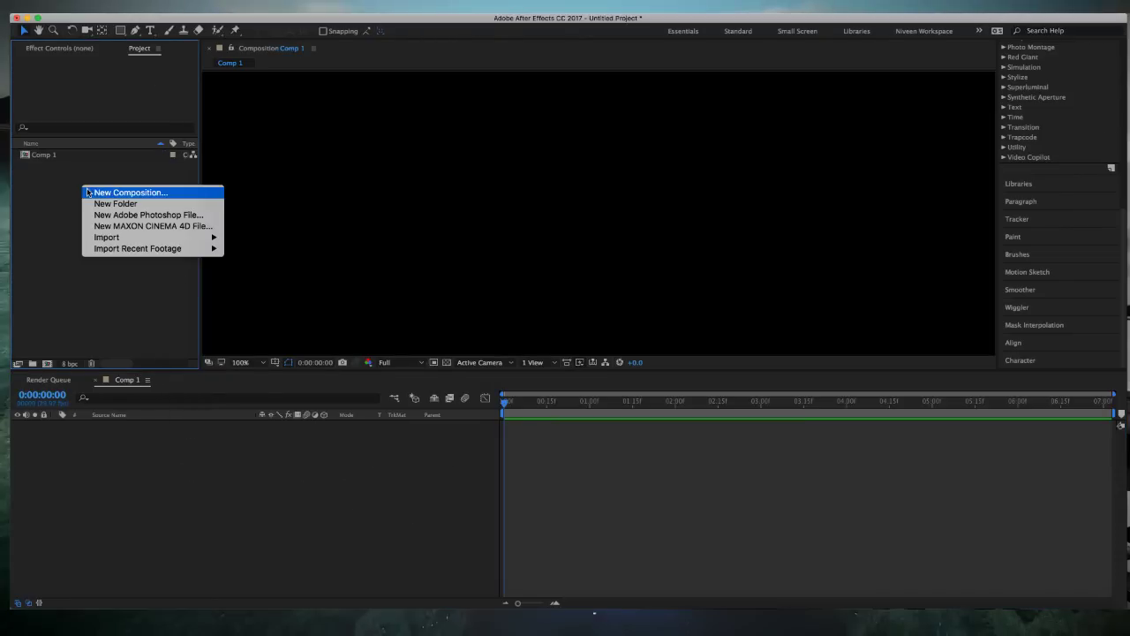
click(89, 194)
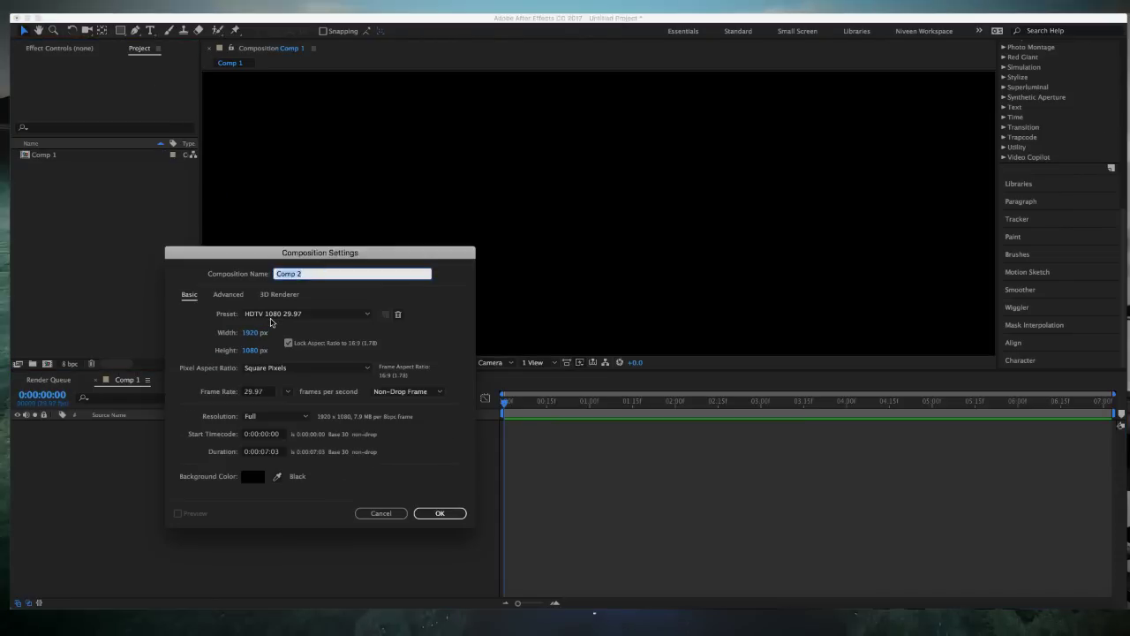
click(273, 315)
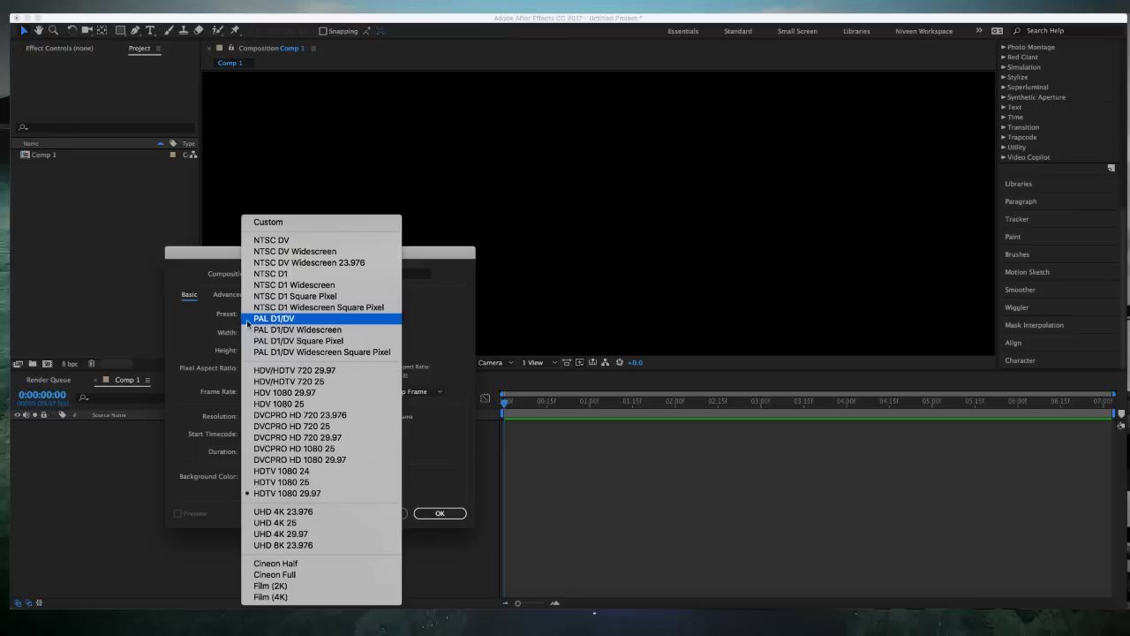
click(195, 326)
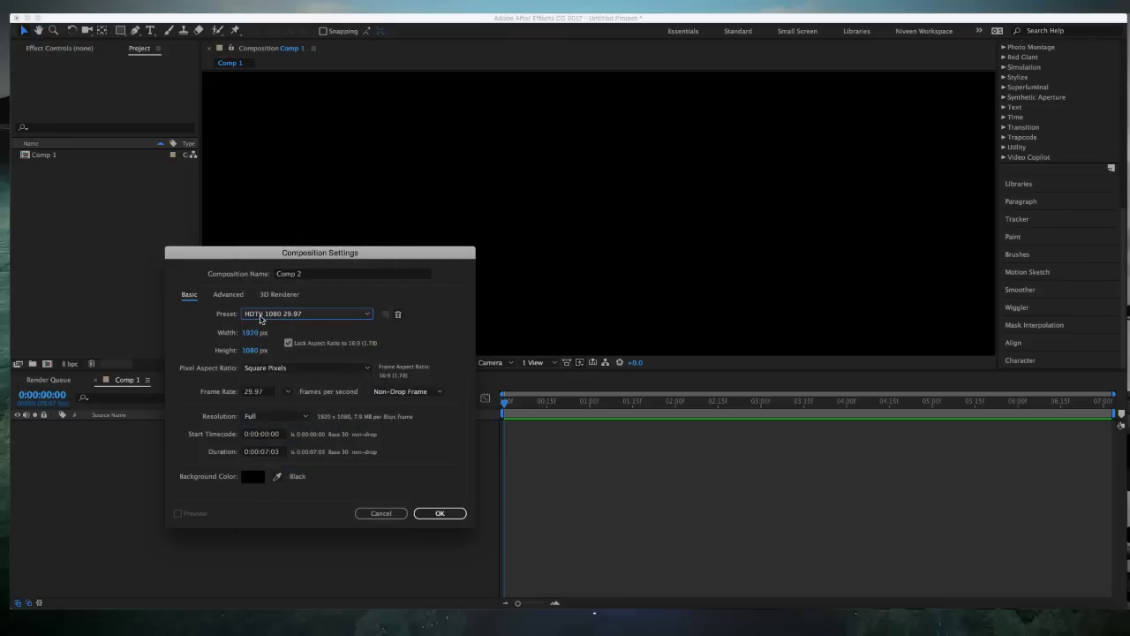
click(261, 317)
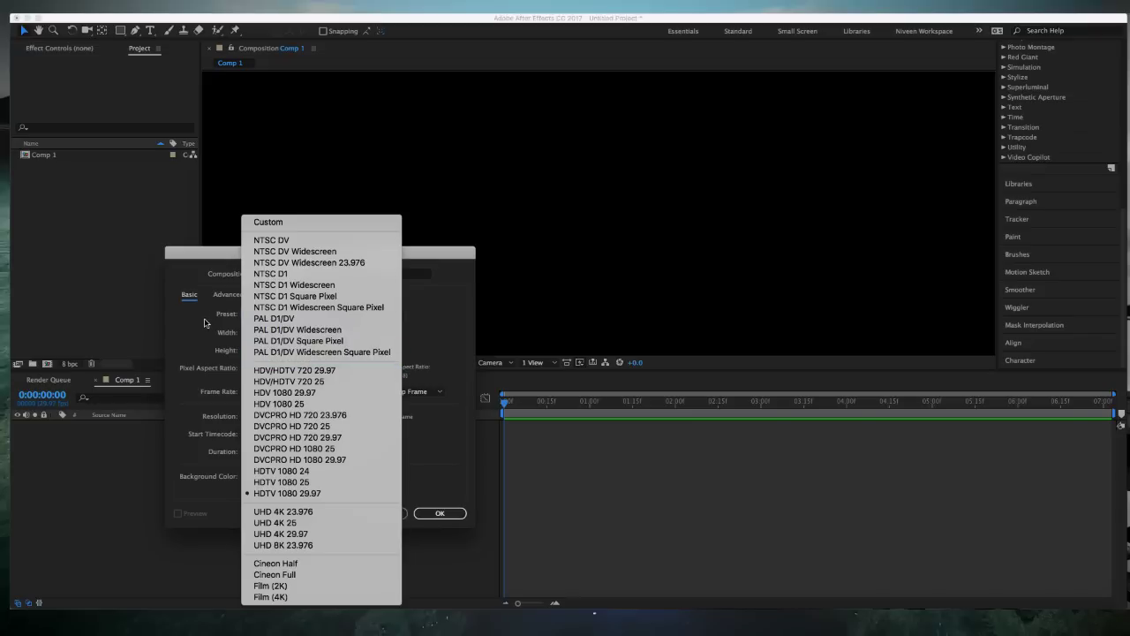
click(208, 323)
- Unlock the aspect ratio, set the size to 250×200 and create Comp 2
click(251, 334)
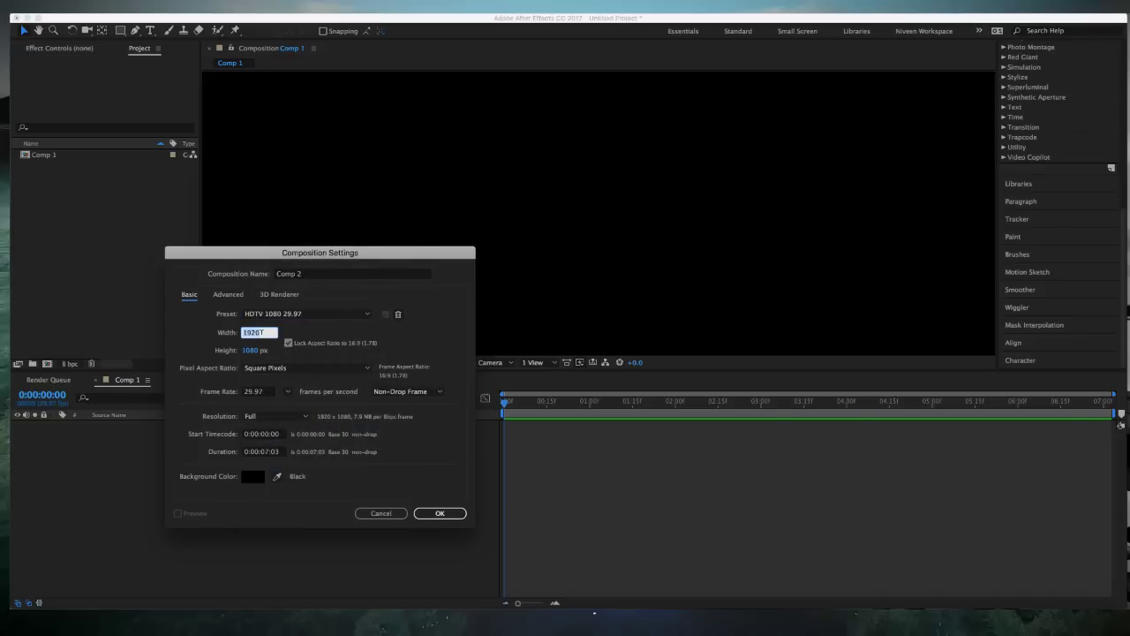
text(20)
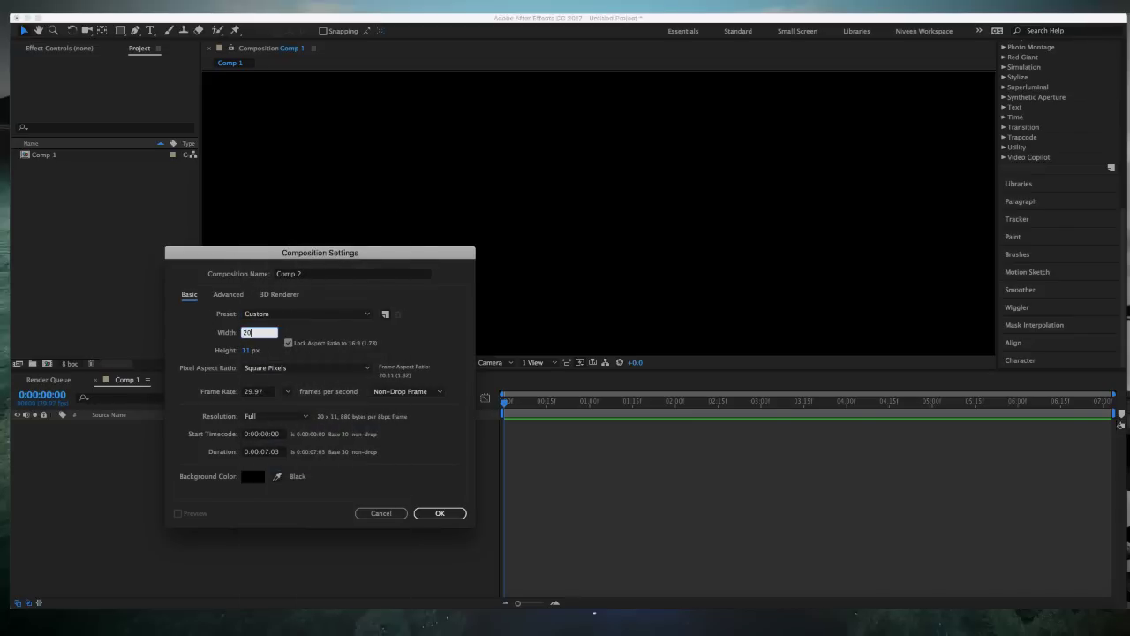
key(BackSpace)
key(BackSpace)
text(7)
key(Tab)
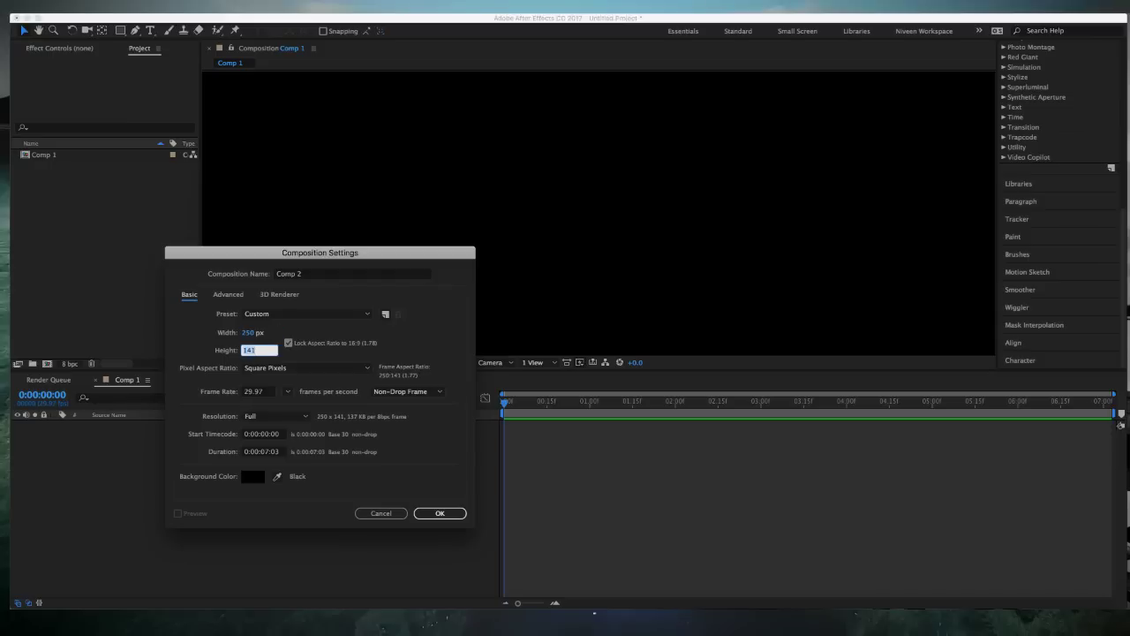
text(200)
click(288, 343)
click(250, 331)
text(250)
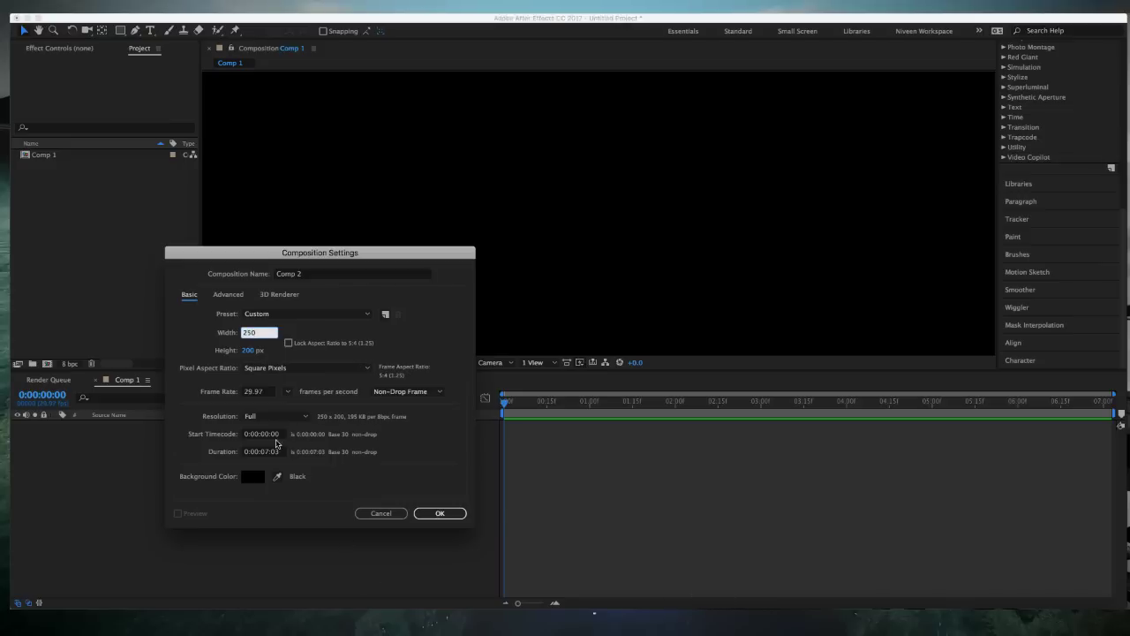
click(436, 513)
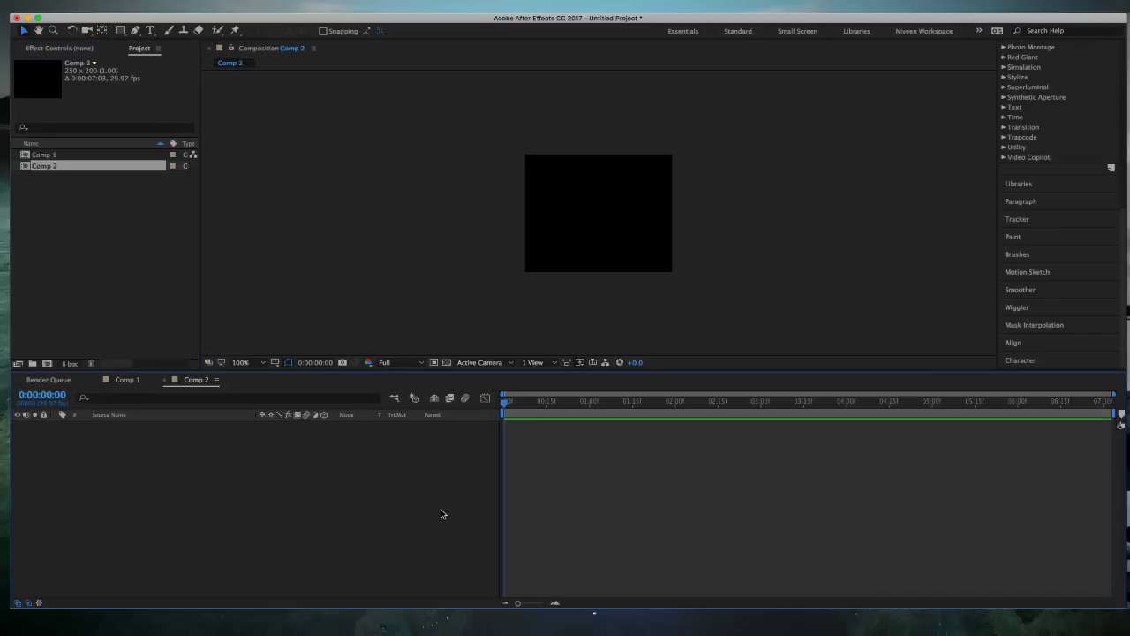
- Rename Comp 1 to MainCOMP
click(52, 157)
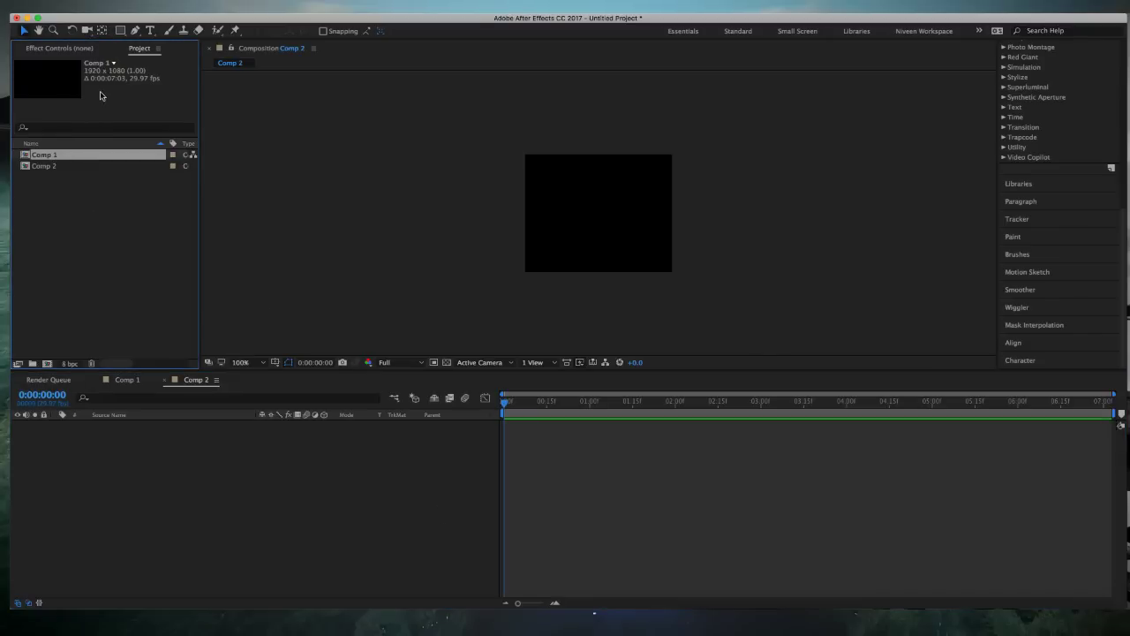
key(Return)
text(MainCOMP)
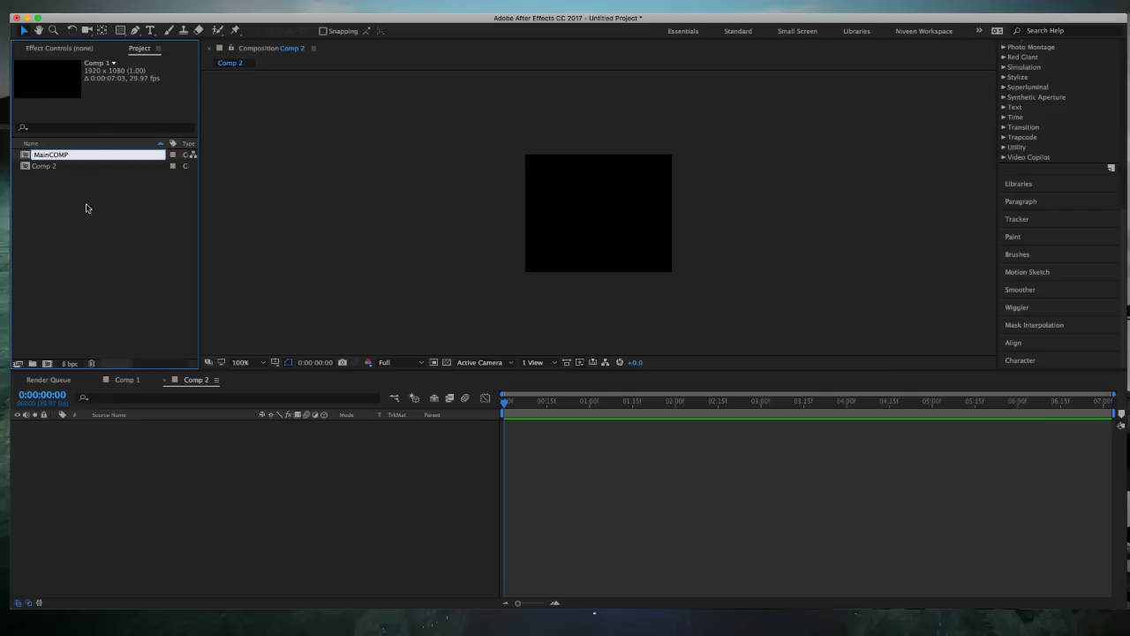
click(86, 208)
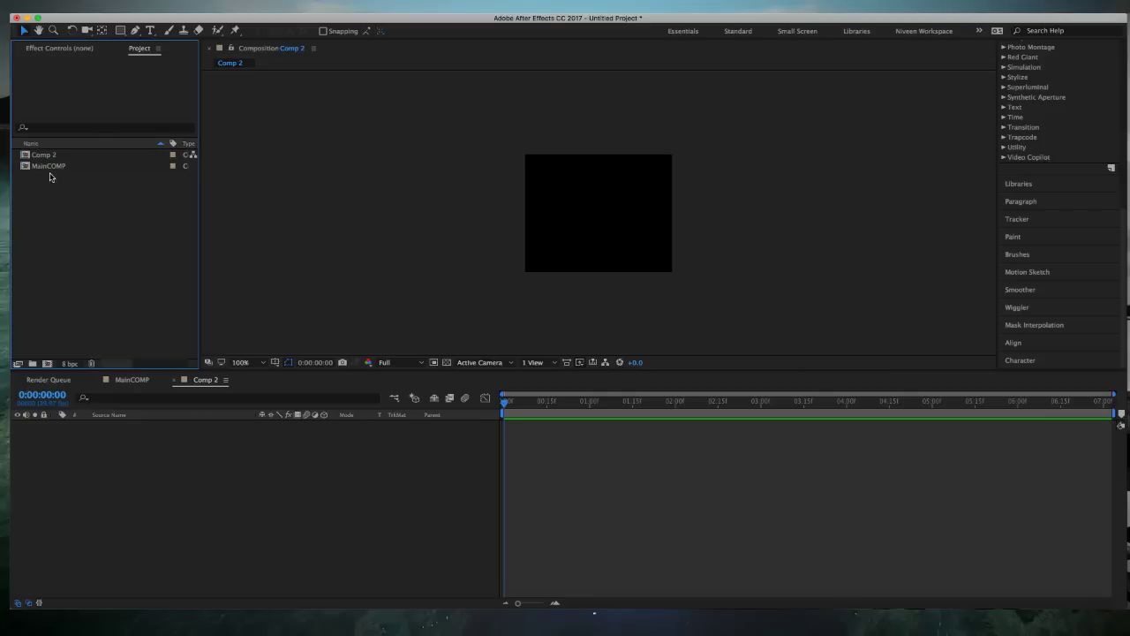
- Rename Comp 2 to Gallery
click(45, 155)
key(Return)
text(C)
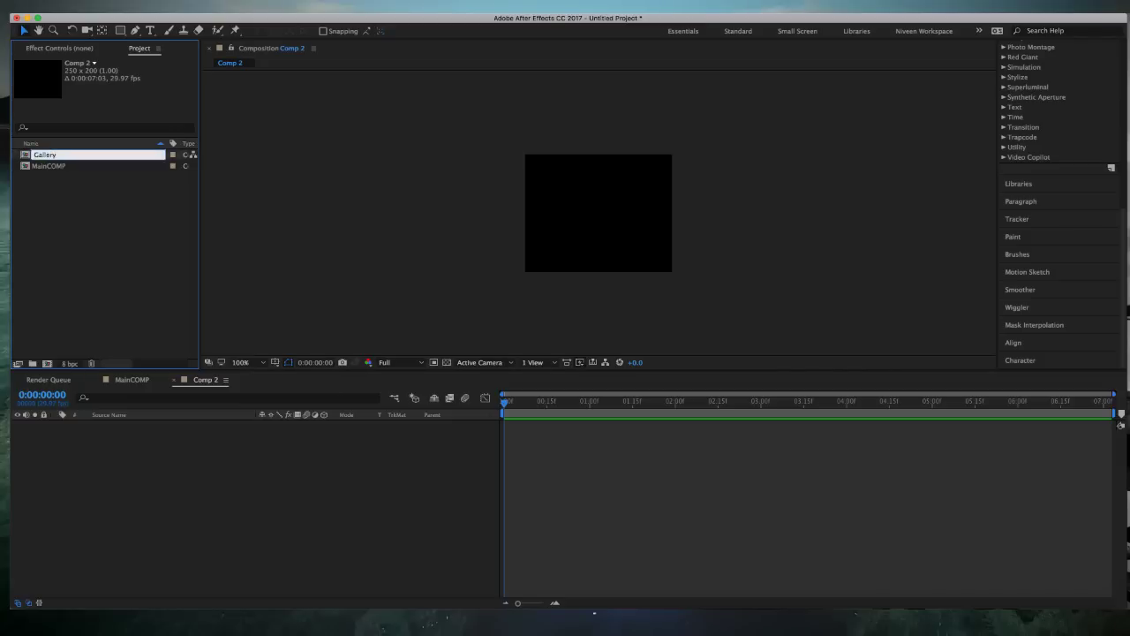
click(115, 235)
click(50, 159)
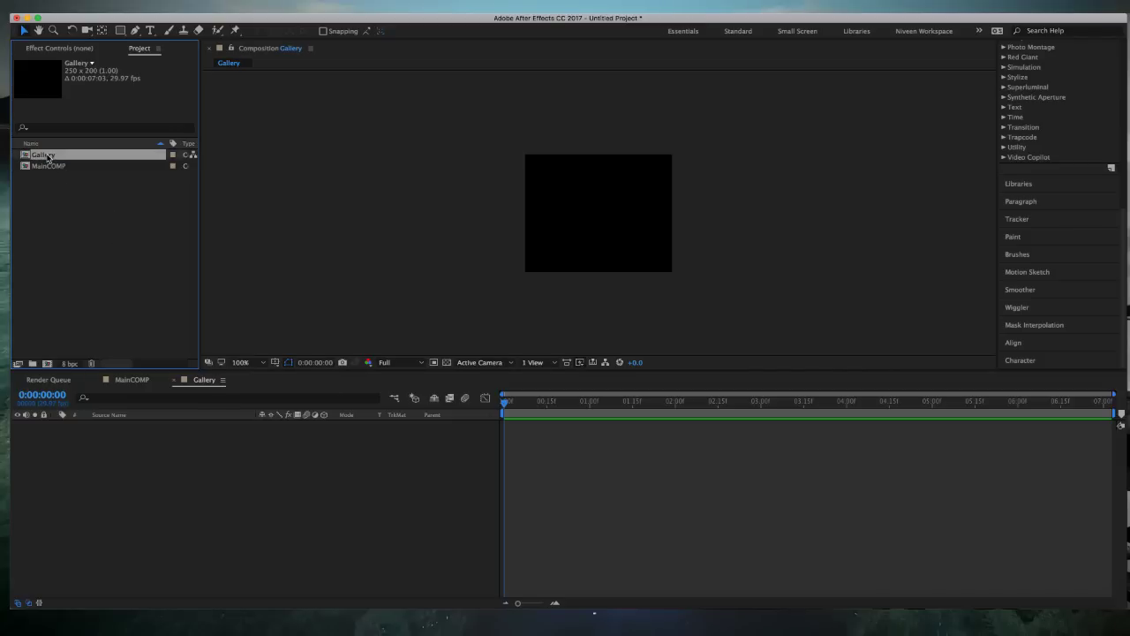
click(76, 226)
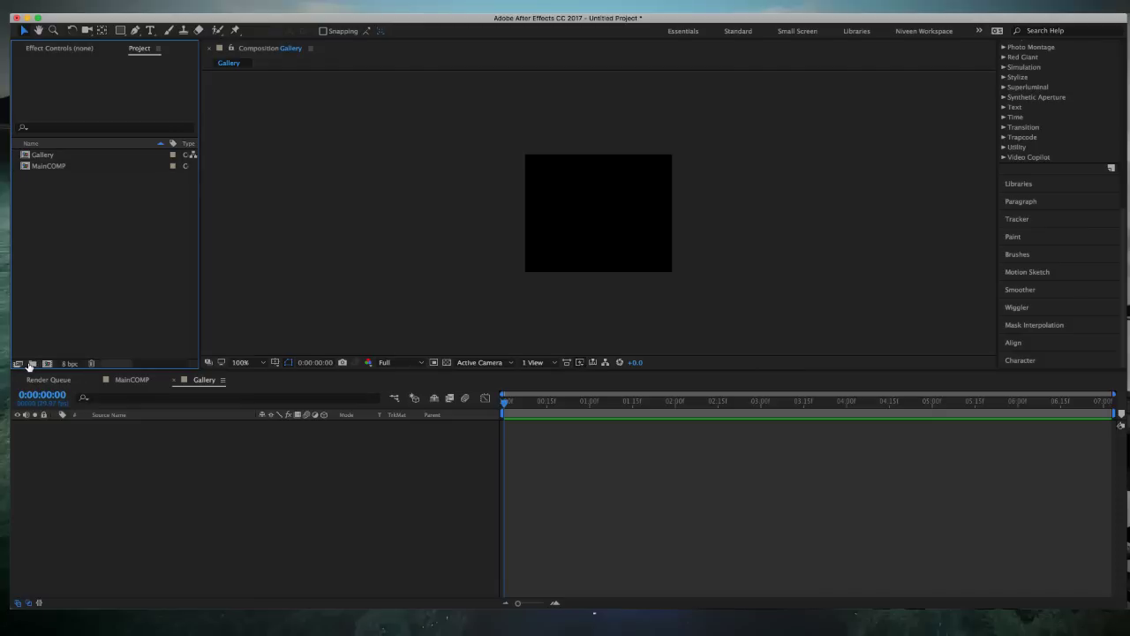
- Import all the JPG photos from the Pictures 'untitled folder 2' folder
click(113, 6)
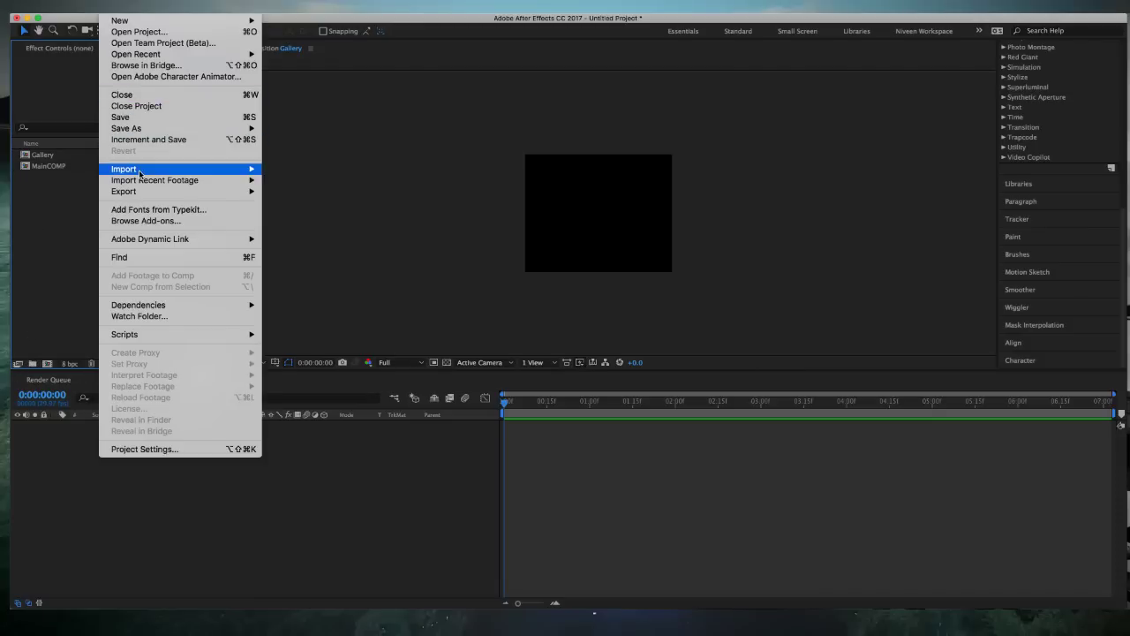
mouse_move(177, 168)
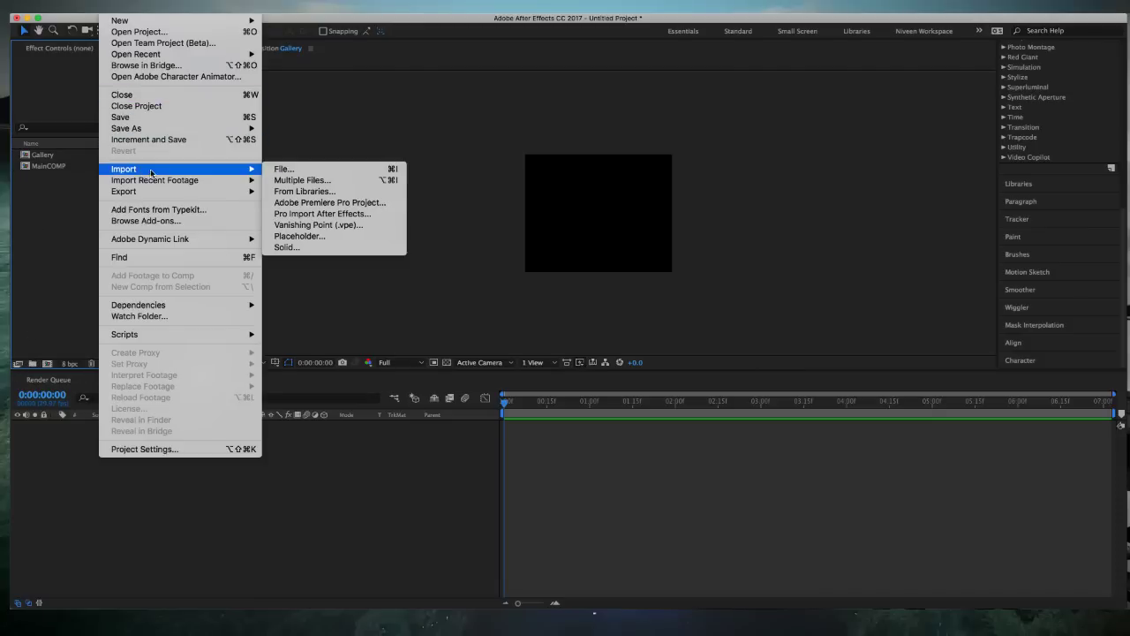
click(344, 174)
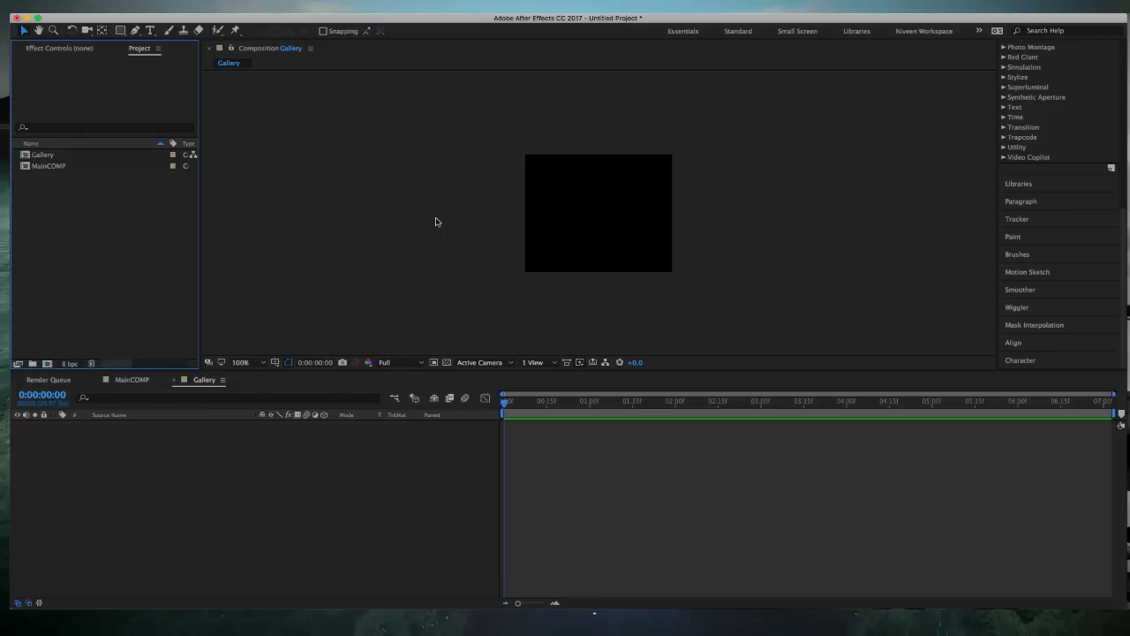
key(super+i)
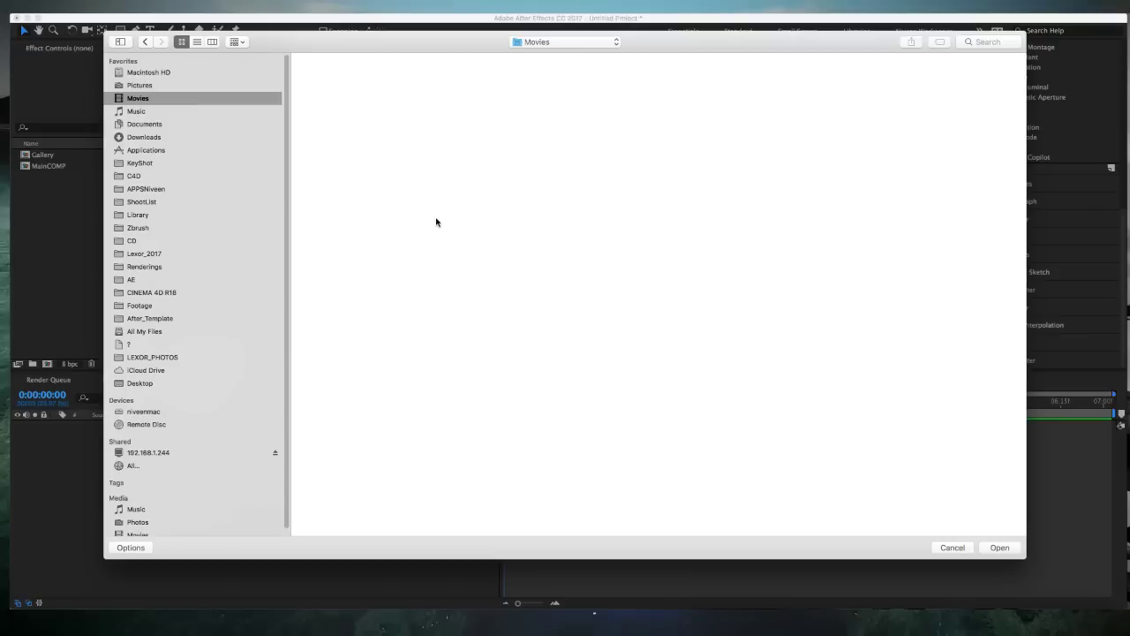
click(149, 86)
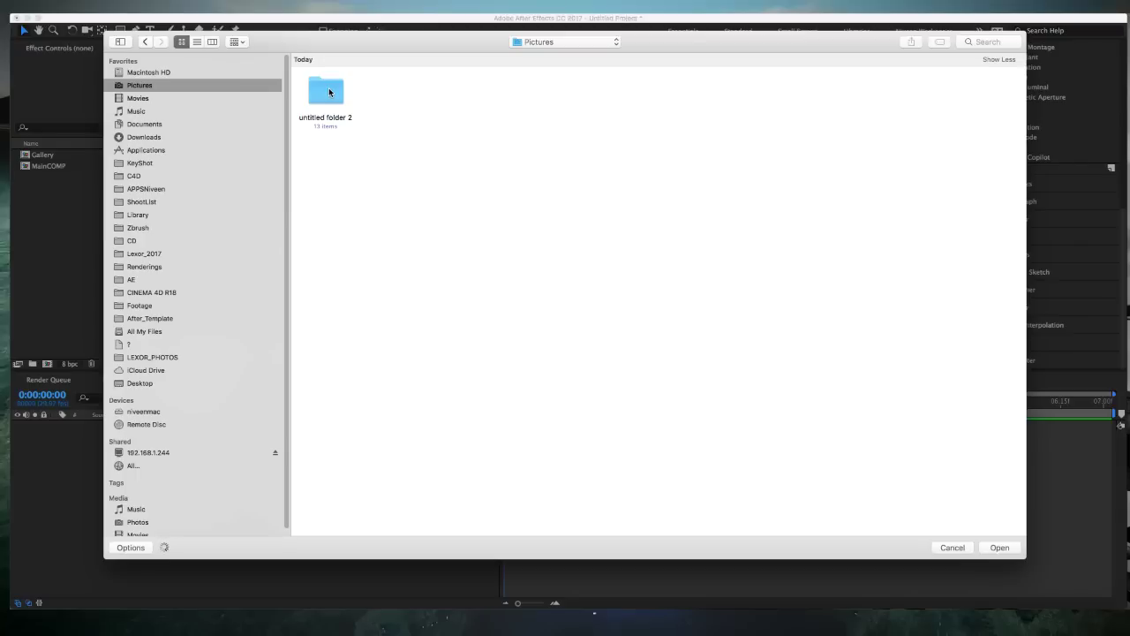
double_click(576, 116)
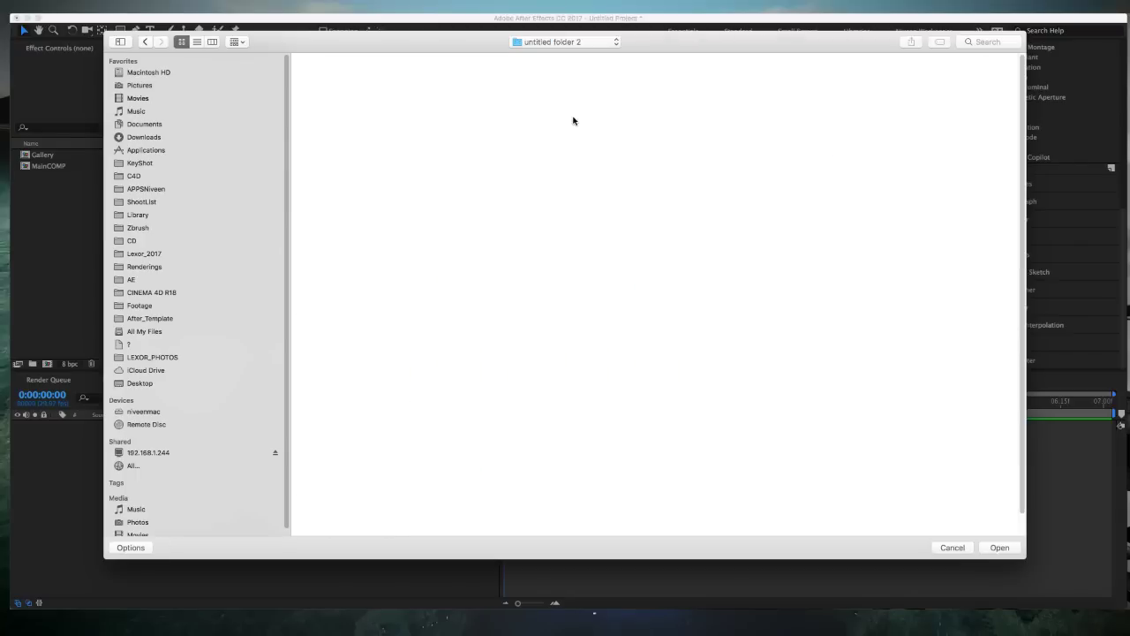
key(super+a)
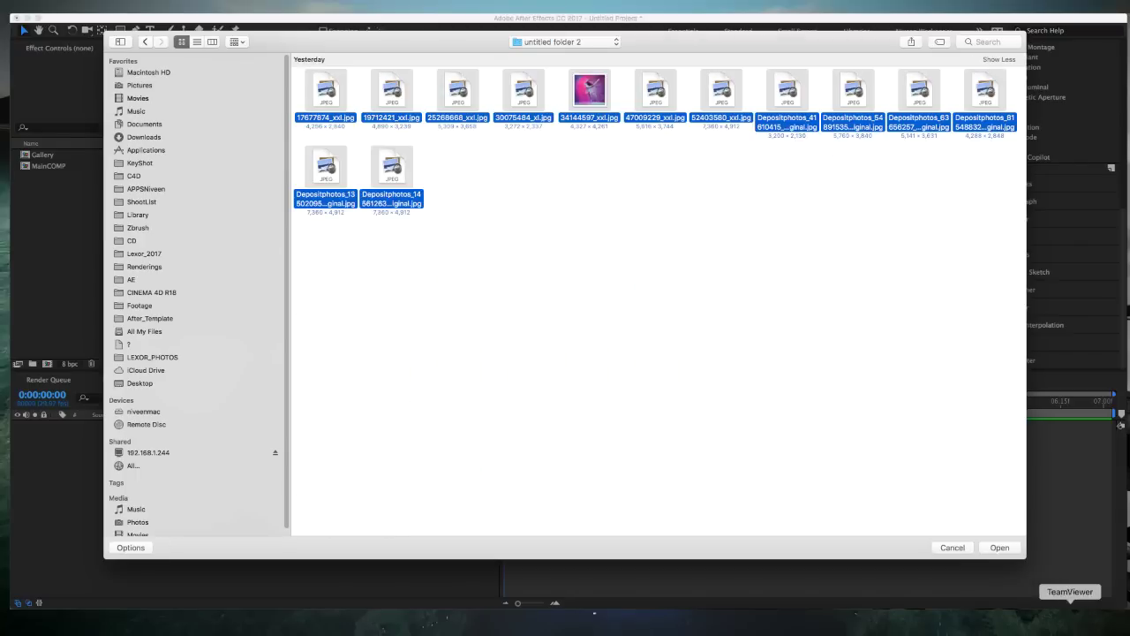
click(1000, 548)
- Group the imported photos into a new project folder named Images
drag(76, 291, 34, 364)
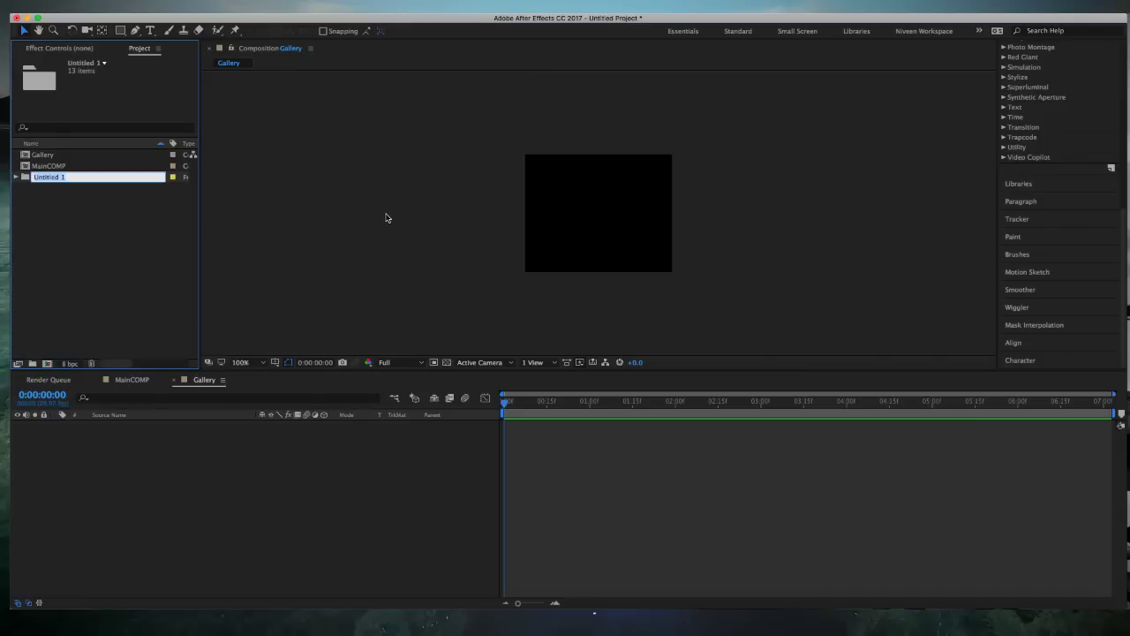
text(G)
click(97, 214)
click(28, 168)
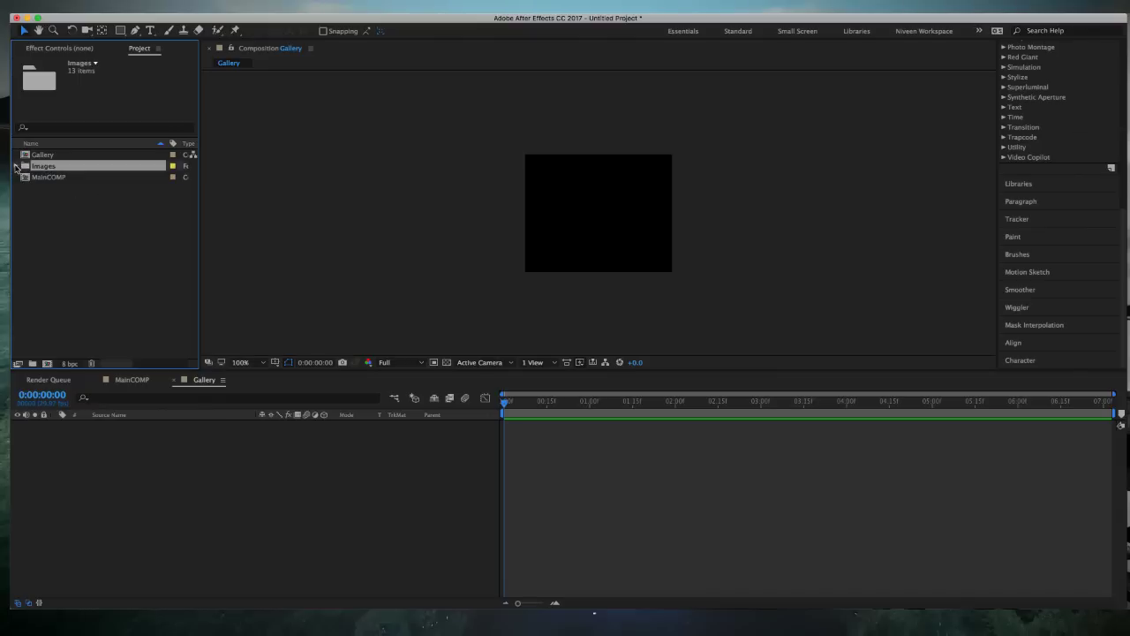
- Open the Gallery composition and expand the Images folder to select its photos
double_click(37, 156)
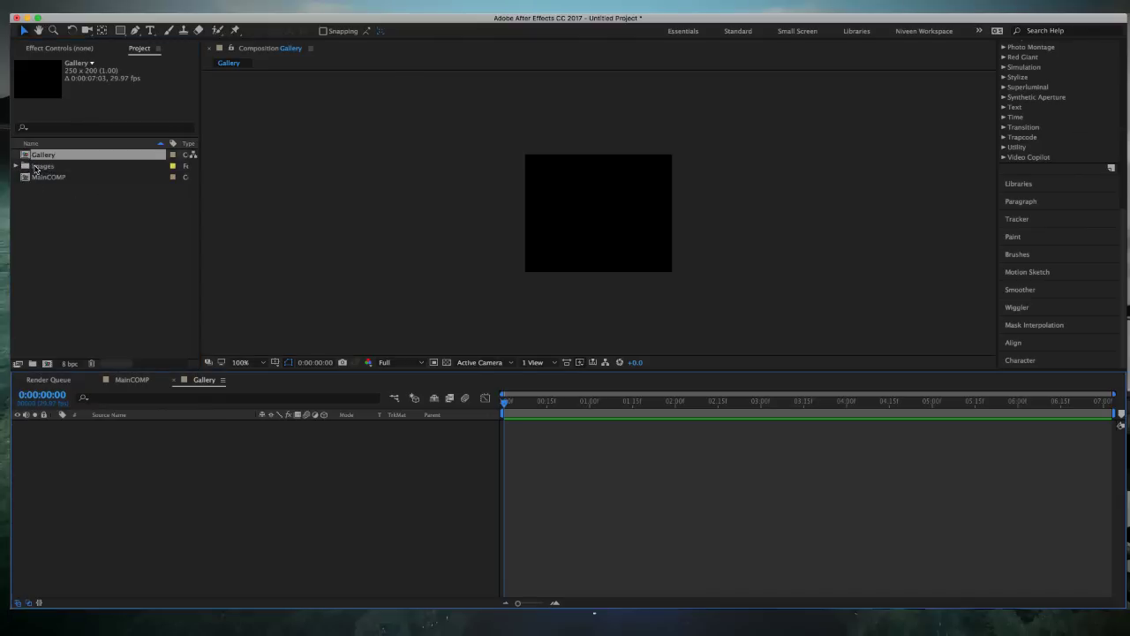
click(16, 167)
click(45, 177)
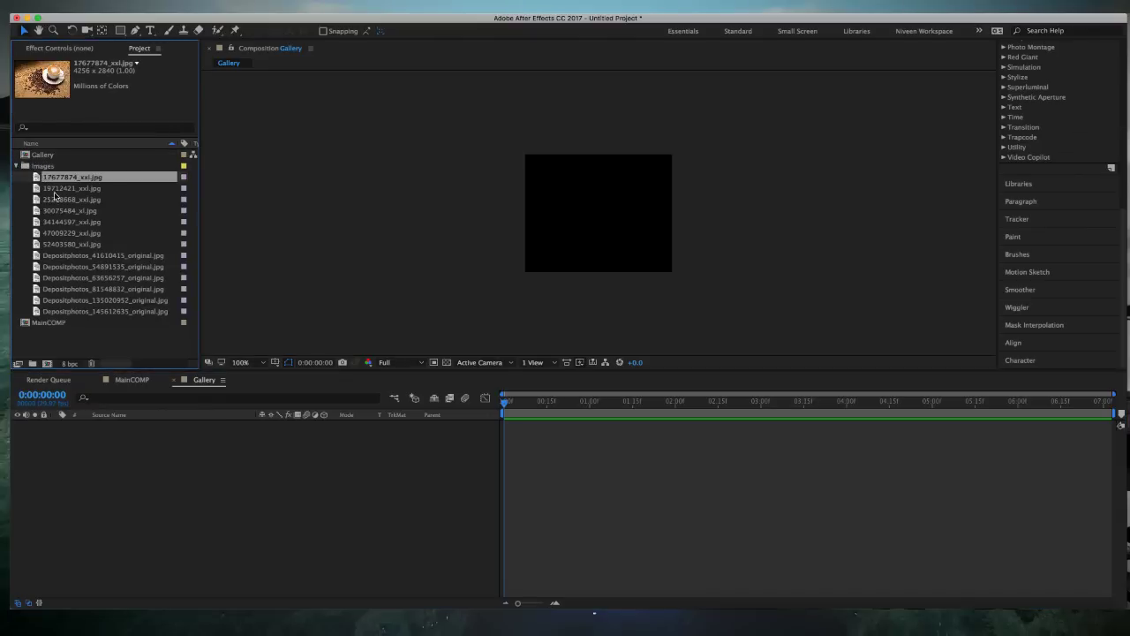
- Add all 13 selected photos as layers in the Gallery composition
shift+click(97, 311)
drag(97, 311, 88, 520)
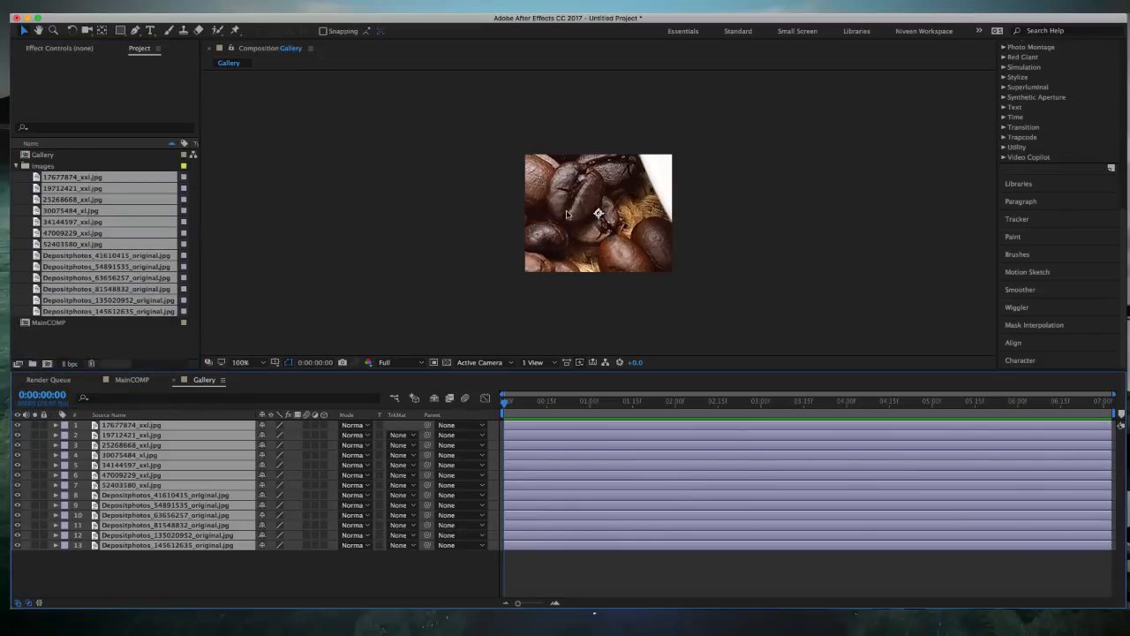
scroll(566, 214, down, 5)
scroll(566, 213, down, 3)
- Scale every photo layer with Transform > Fit to Comp Height
right_click(580, 215)
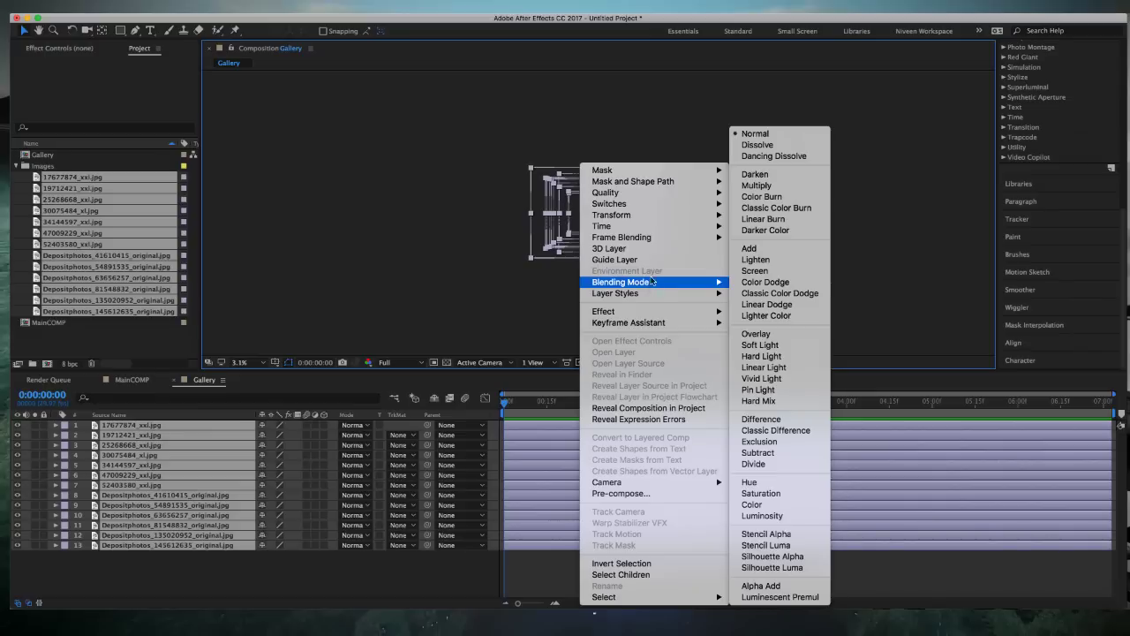
mouse_move(653, 222)
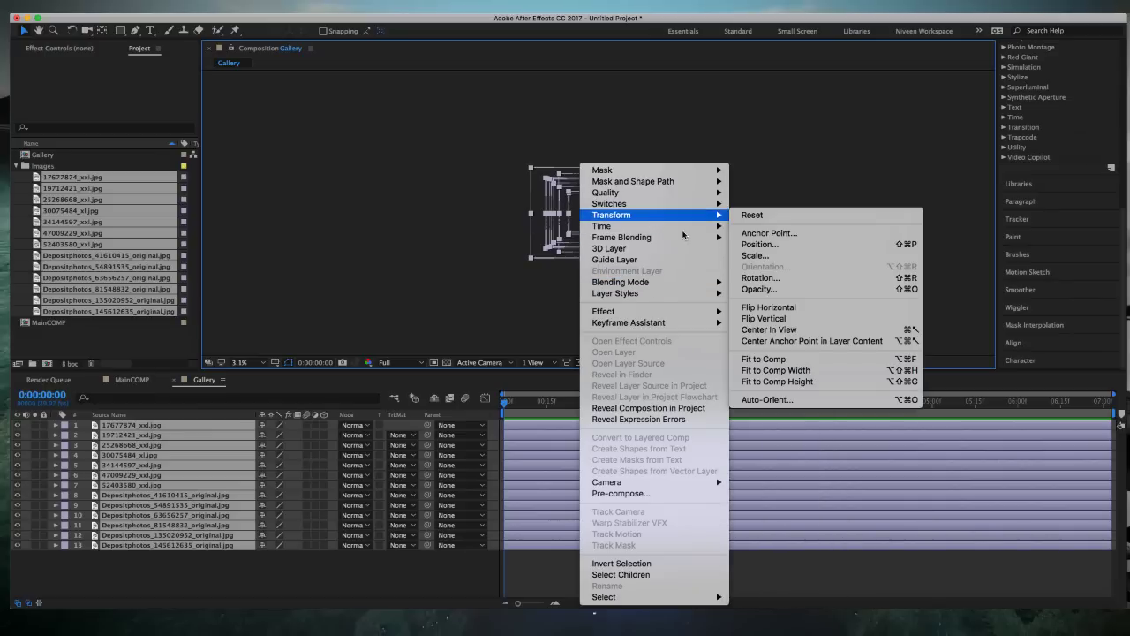
click(835, 382)
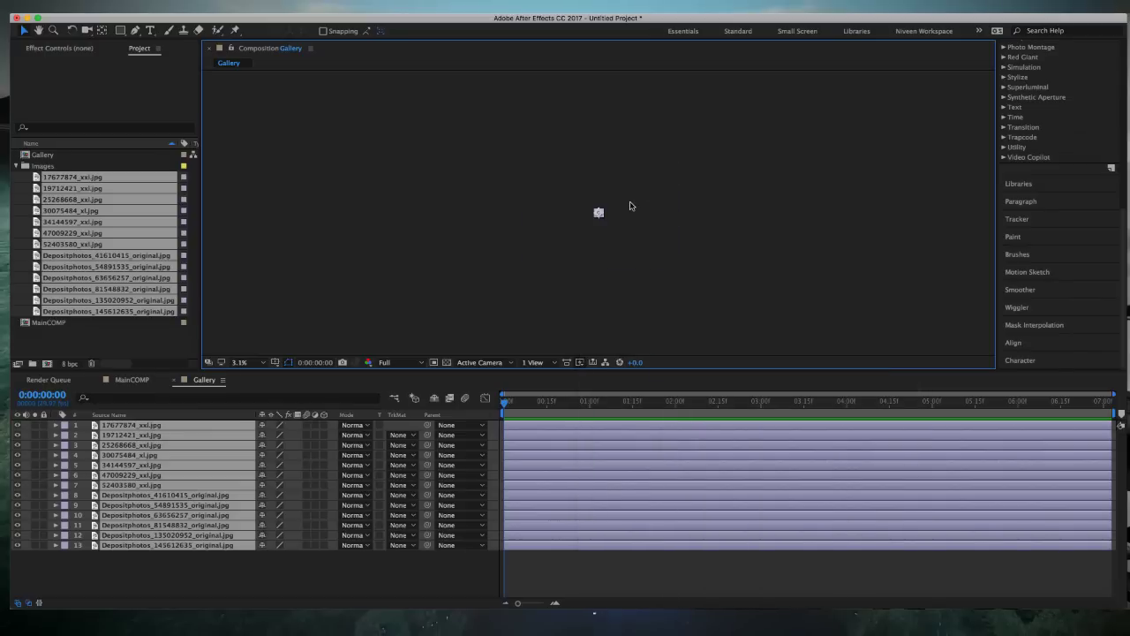
scroll(629, 207, up, 5)
scroll(632, 209, up, 3)
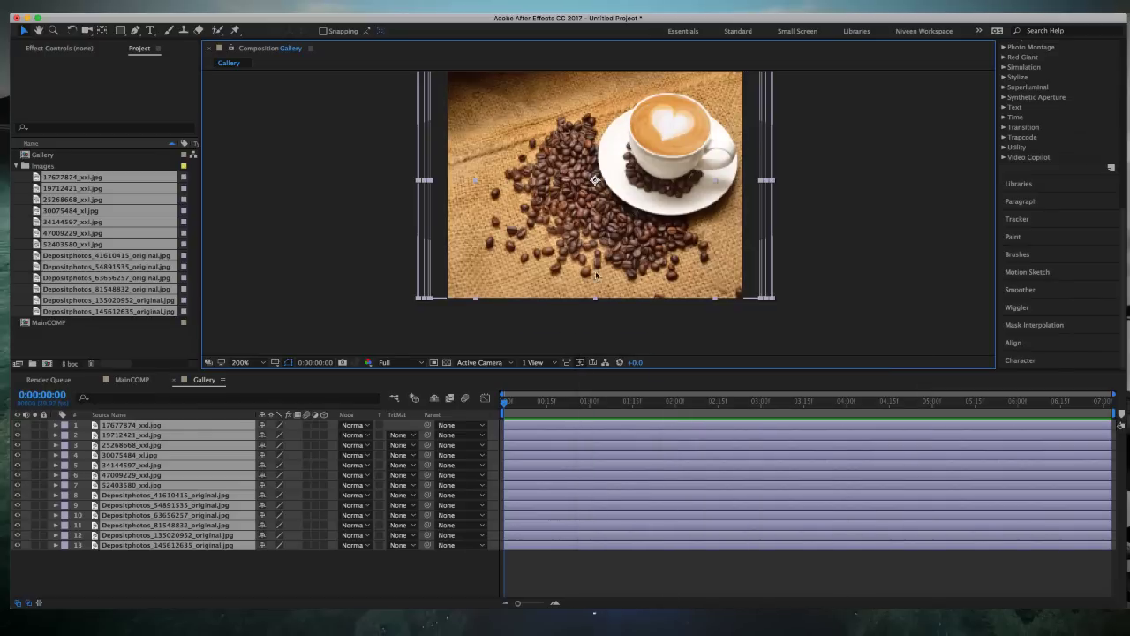
drag(505, 402, 527, 403)
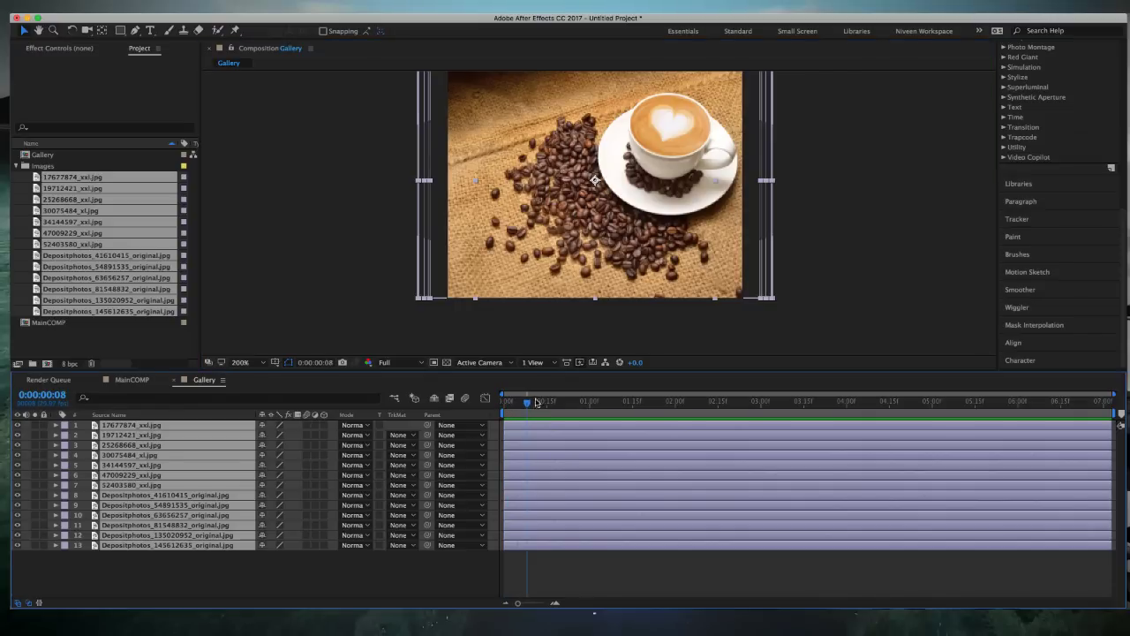
- Trim all photo layers to end at 0:00:00:12 with Alt+]
drag(527, 404, 539, 411)
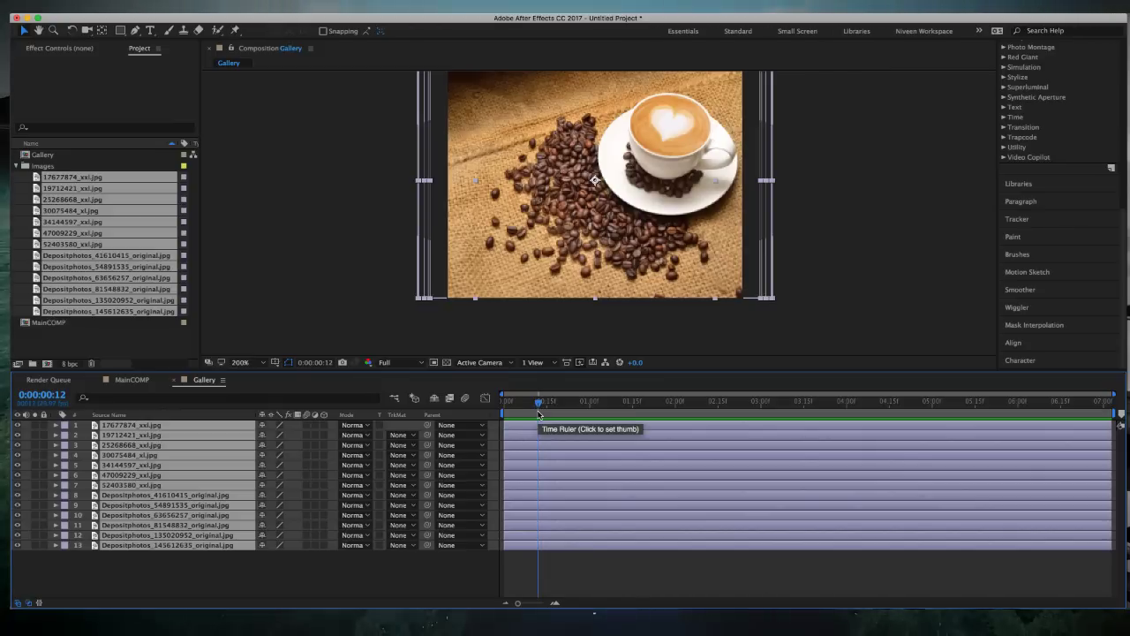
key(alt+bracketright)
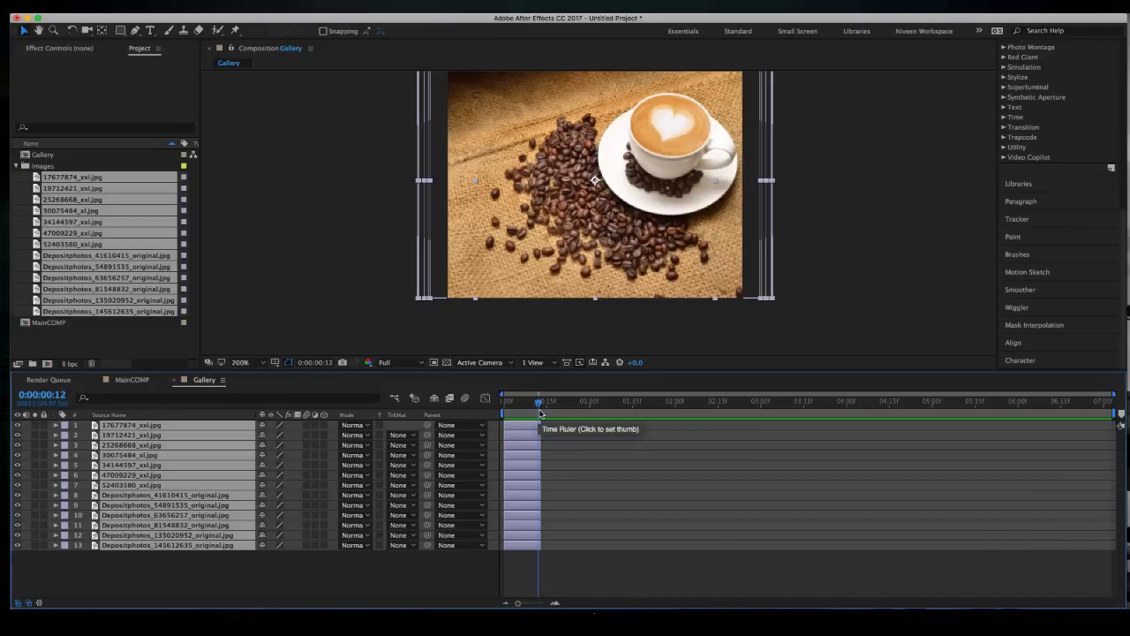
click(509, 567)
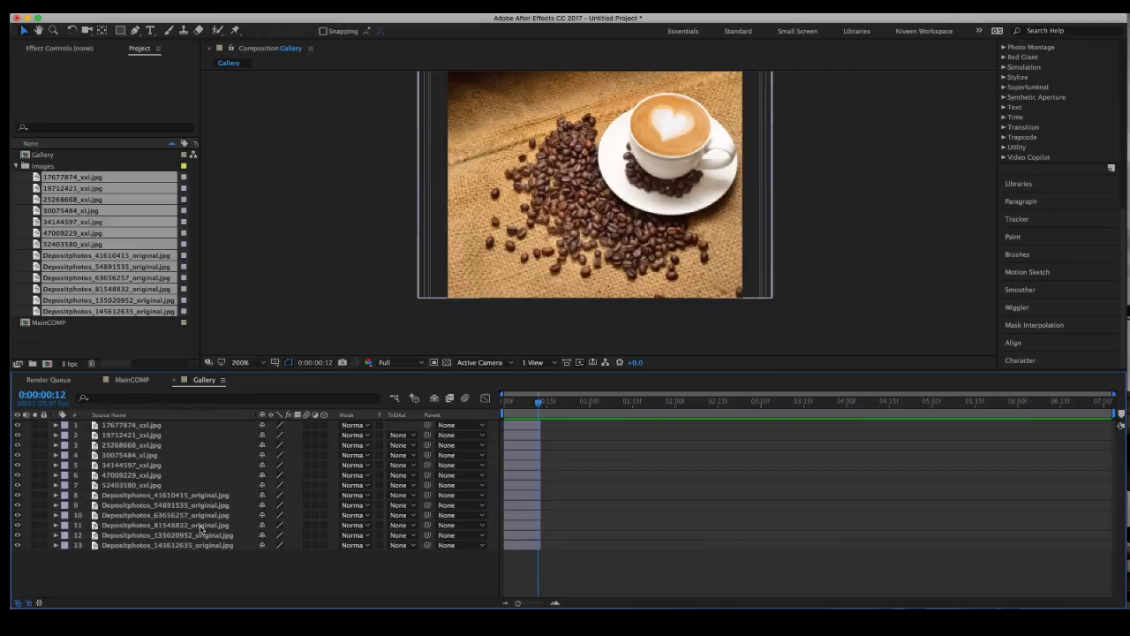
- Select all 13 photo layers in the Gallery timeline
drag(172, 567, 186, 416)
right_click(157, 430)
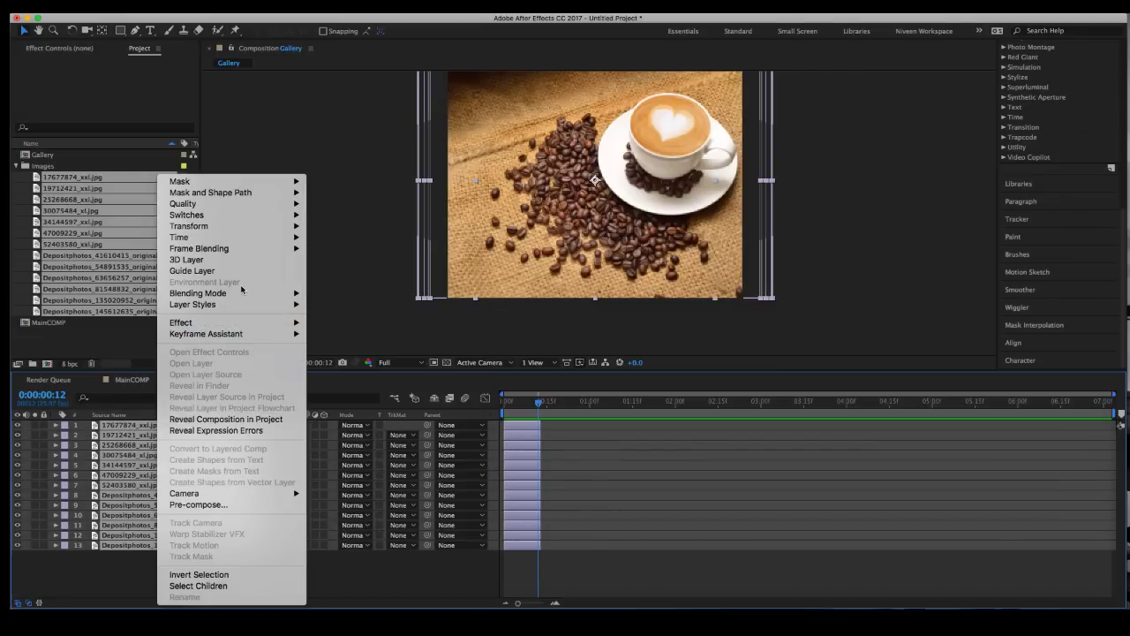
mouse_move(248, 333)
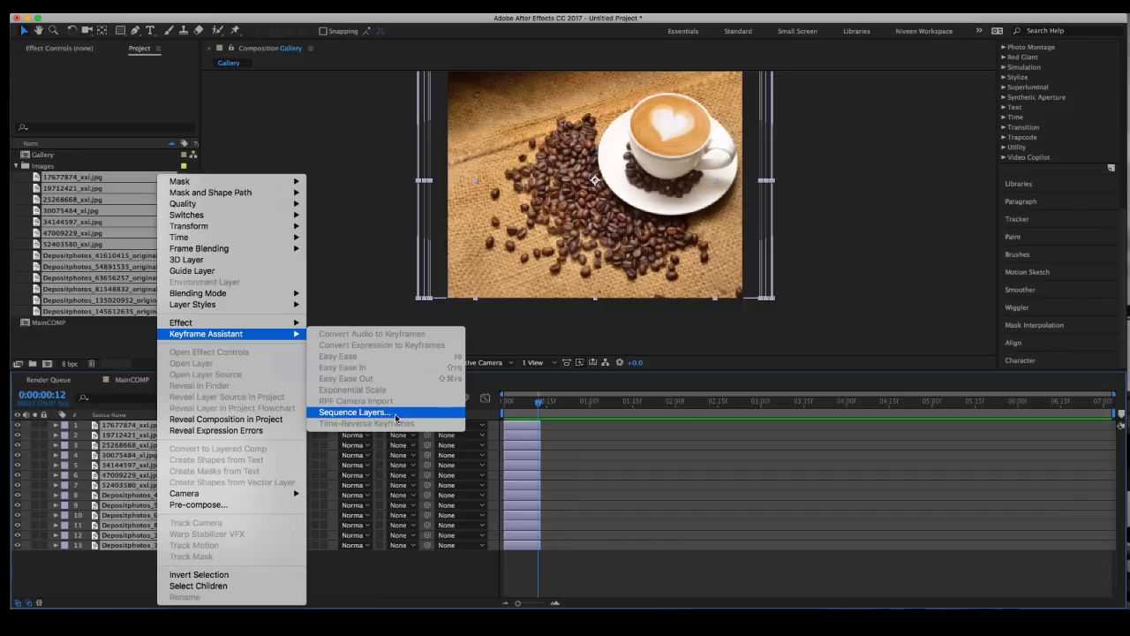
click(113, 565)
click(113, 548)
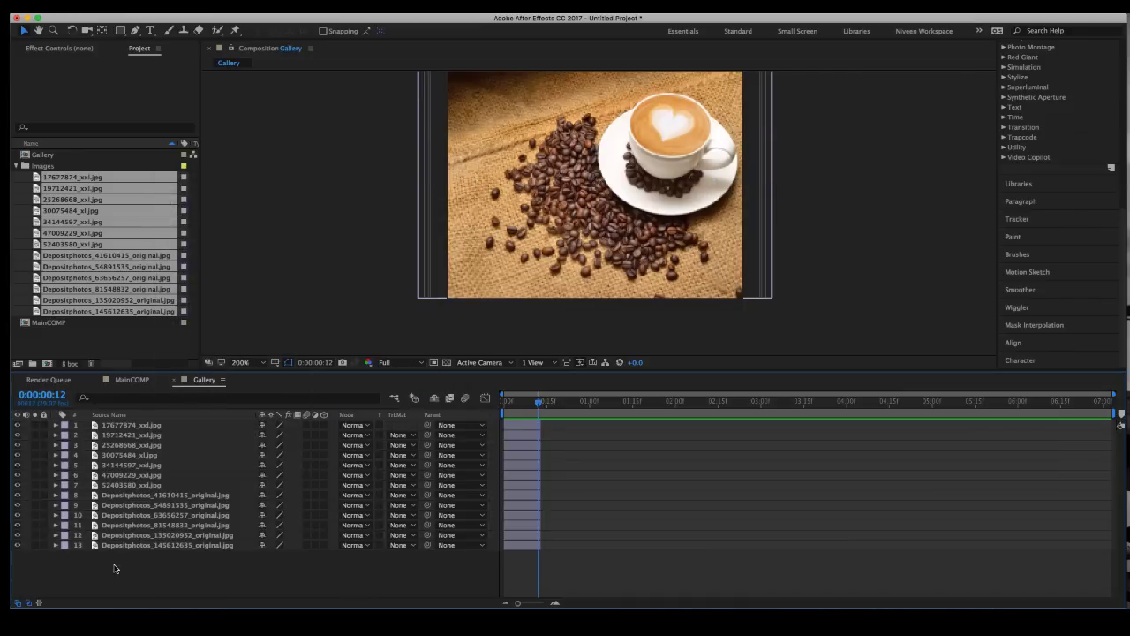
shift+click(114, 535)
shift+click(115, 524)
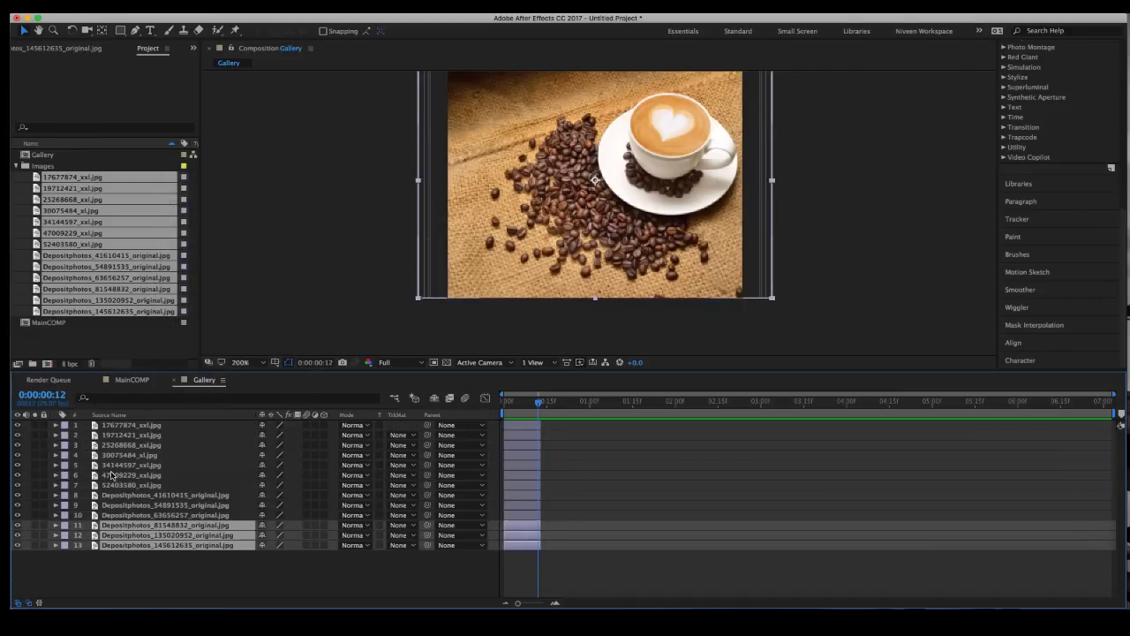
click(113, 426)
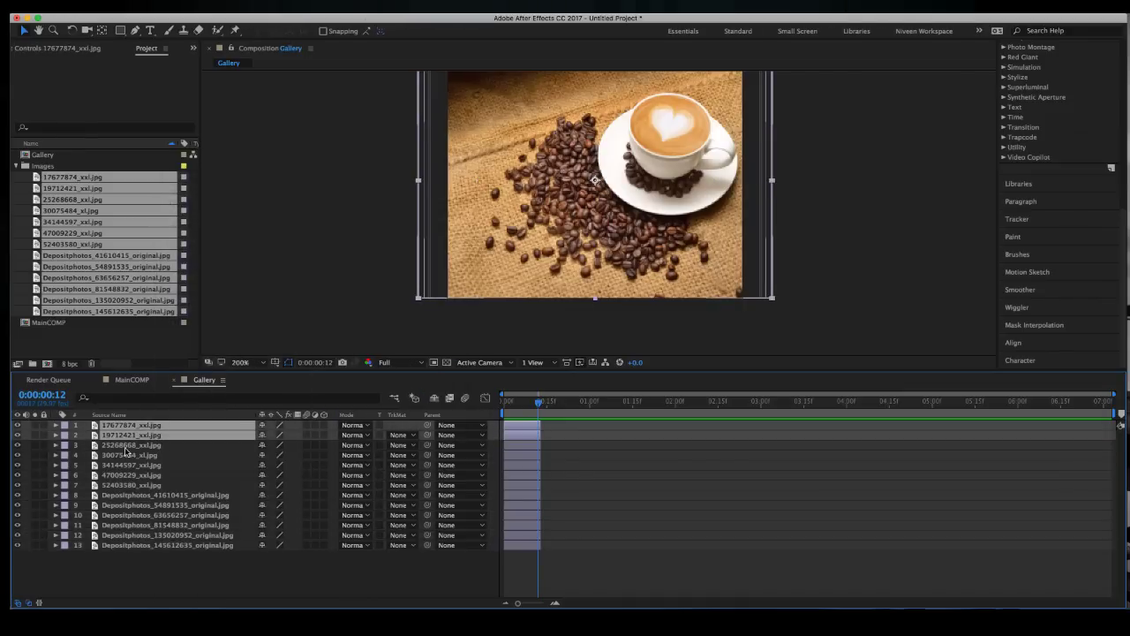
shift+click(121, 444)
shift+click(128, 455)
shift+click(128, 465)
shift+click(128, 475)
shift+click(129, 485)
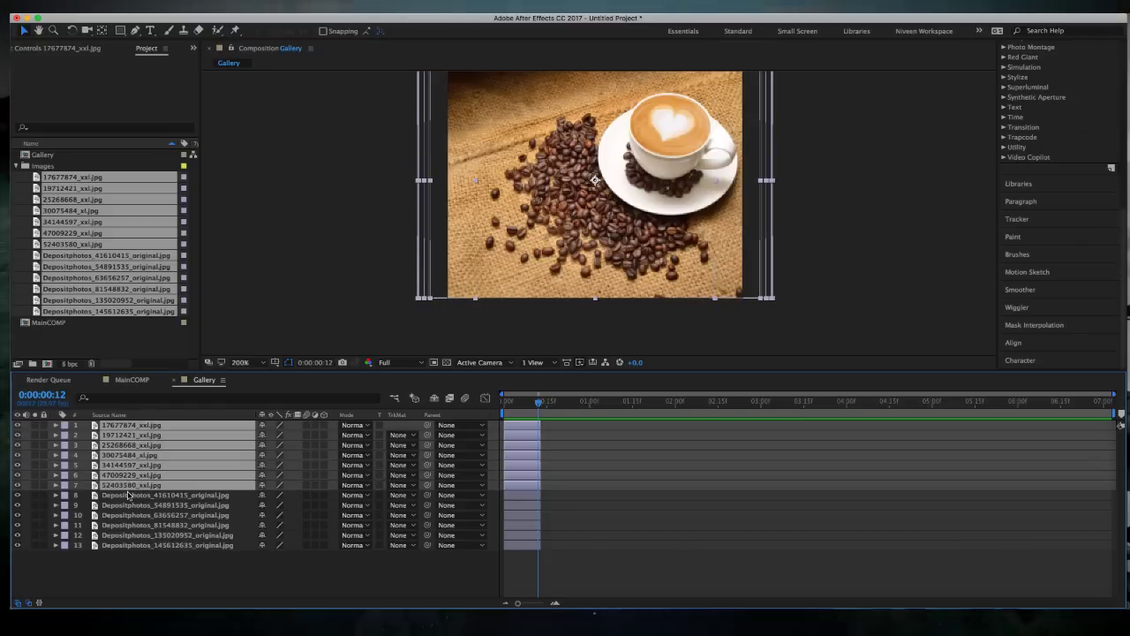
shift+click(128, 494)
shift+click(129, 505)
shift+click(129, 514)
shift+click(128, 524)
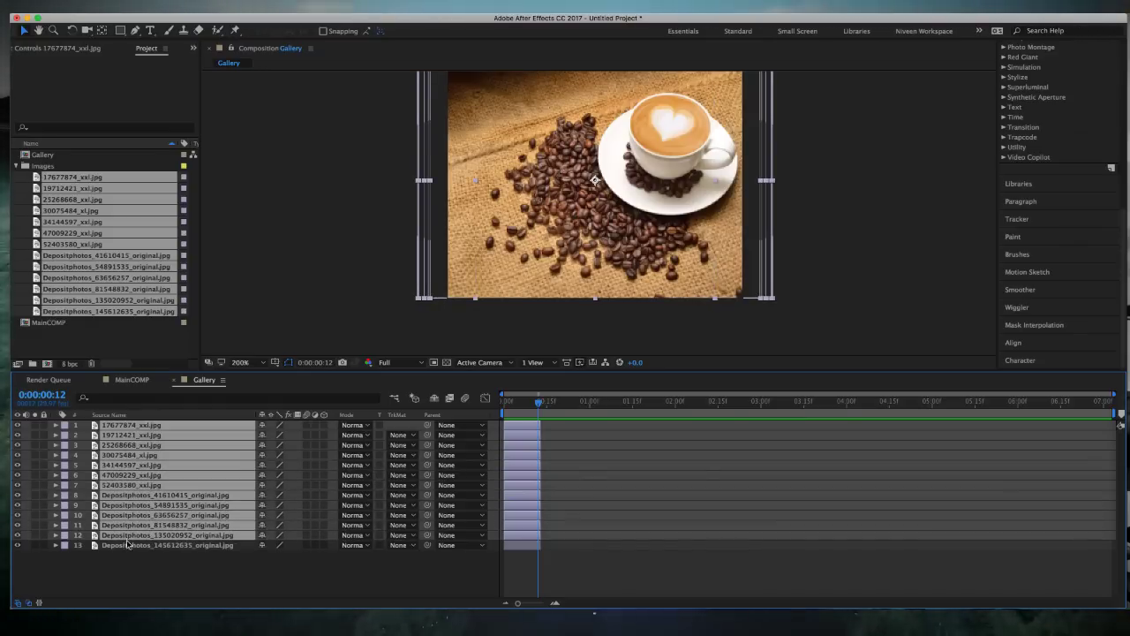
shift+click(128, 535)
shift+click(129, 545)
- Apply Keyframe Assistant > Sequence Layers so the photos play end to end
right_click(127, 524)
mouse_move(190, 337)
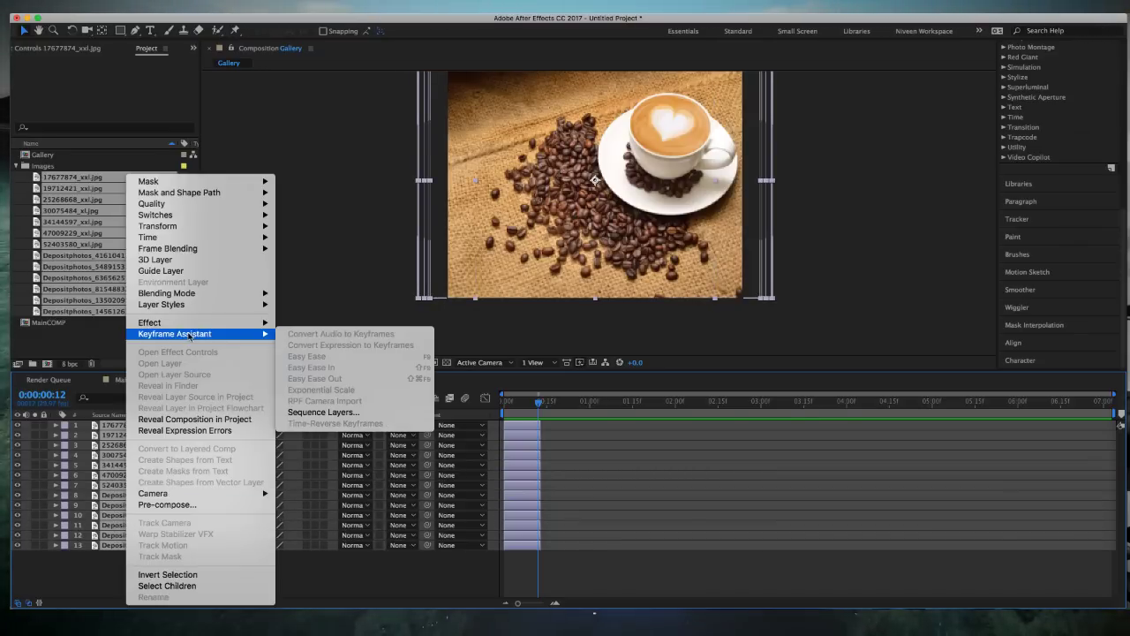
click(331, 412)
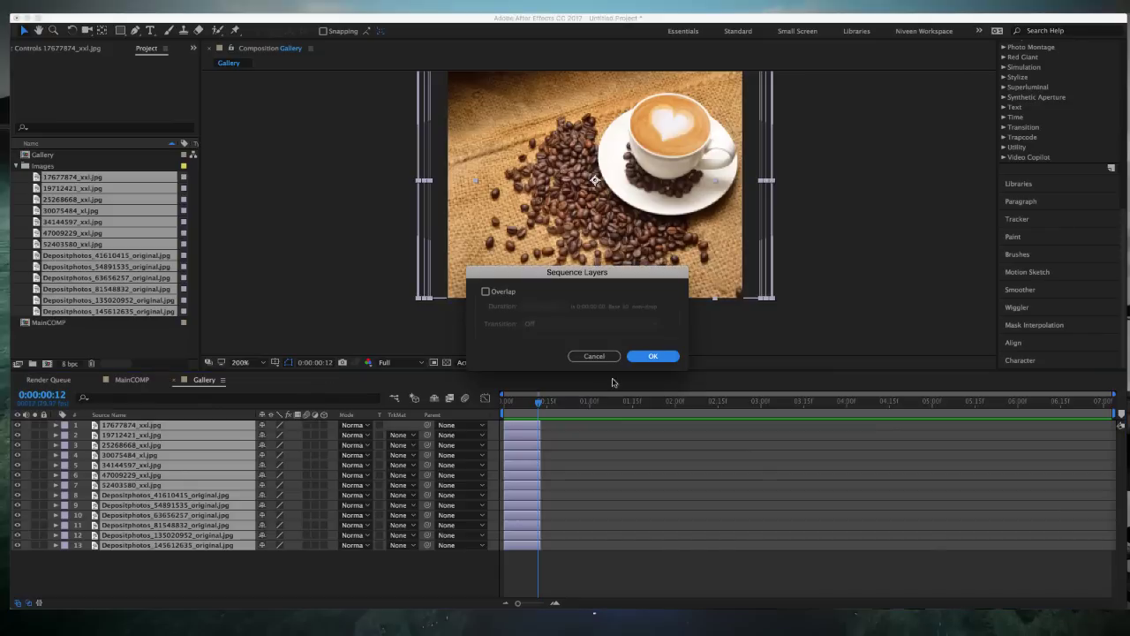
click(650, 355)
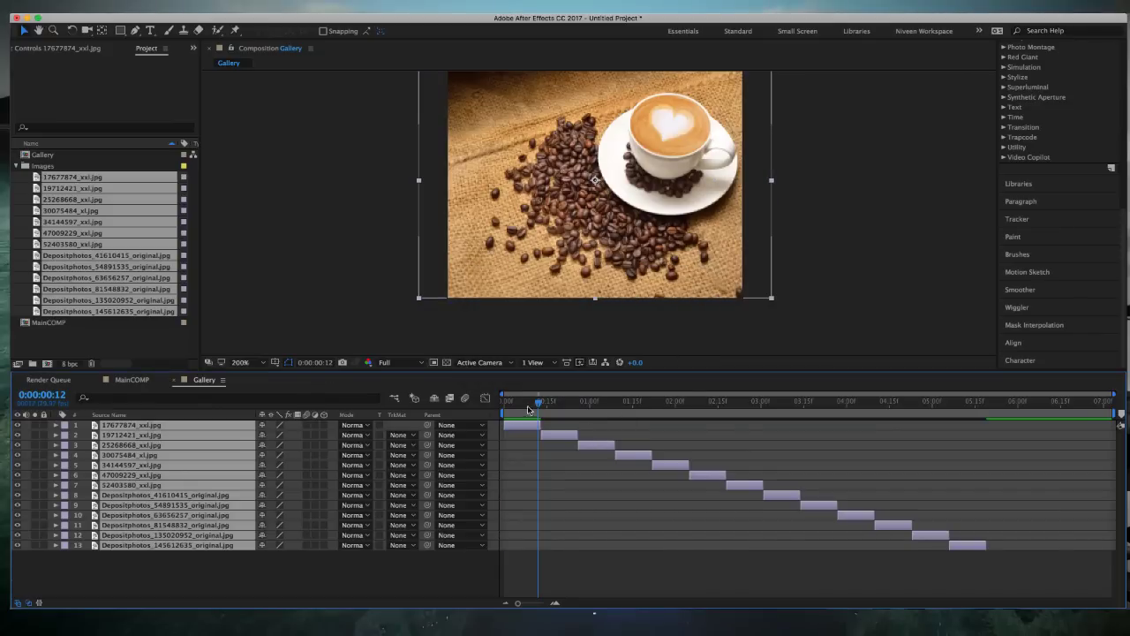
- Preview the sequence and adjust the scale of the pier, ballerina and later photos
mouse_move(538, 404)
mouse_down()
mouse_move(578, 403)
mouse_move(505, 405)
mouse_up()
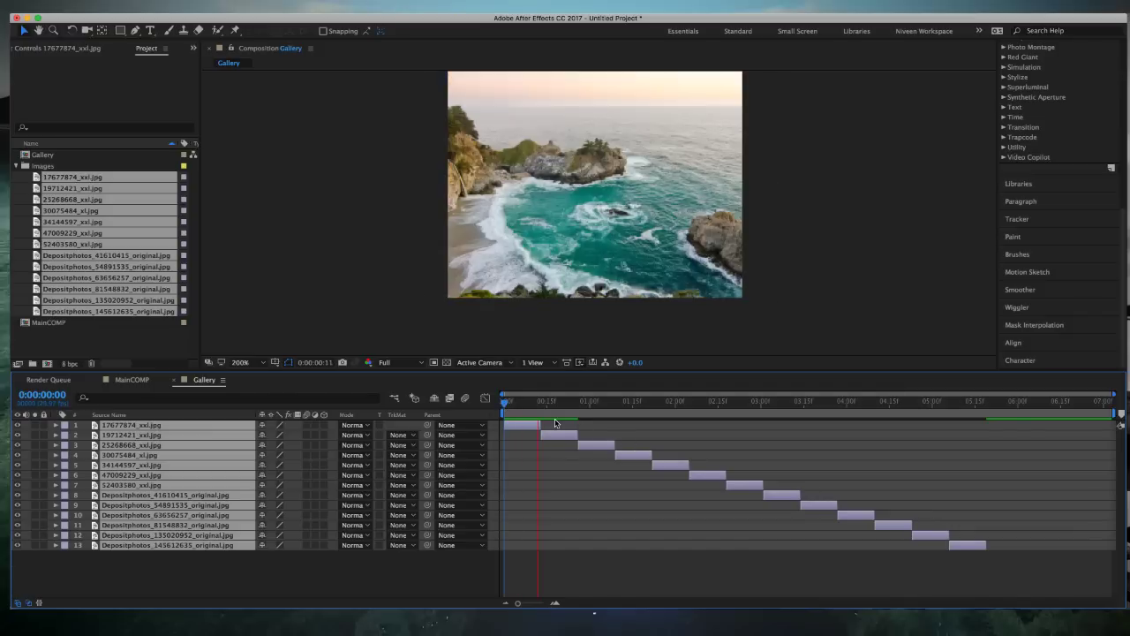
key(space)
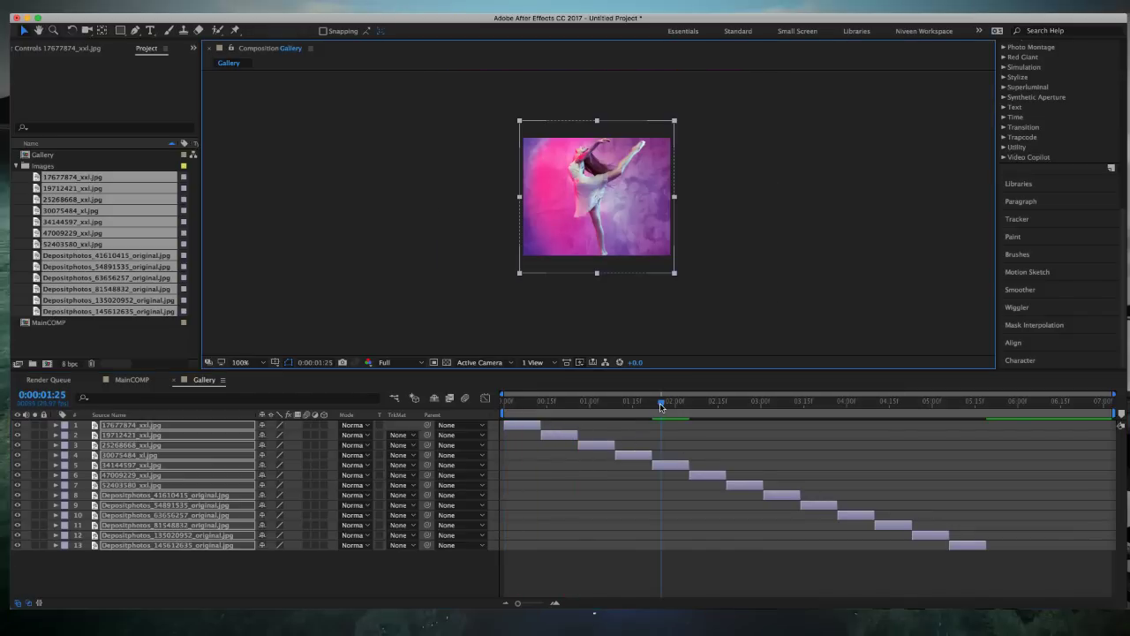
drag(659, 403, 629, 405)
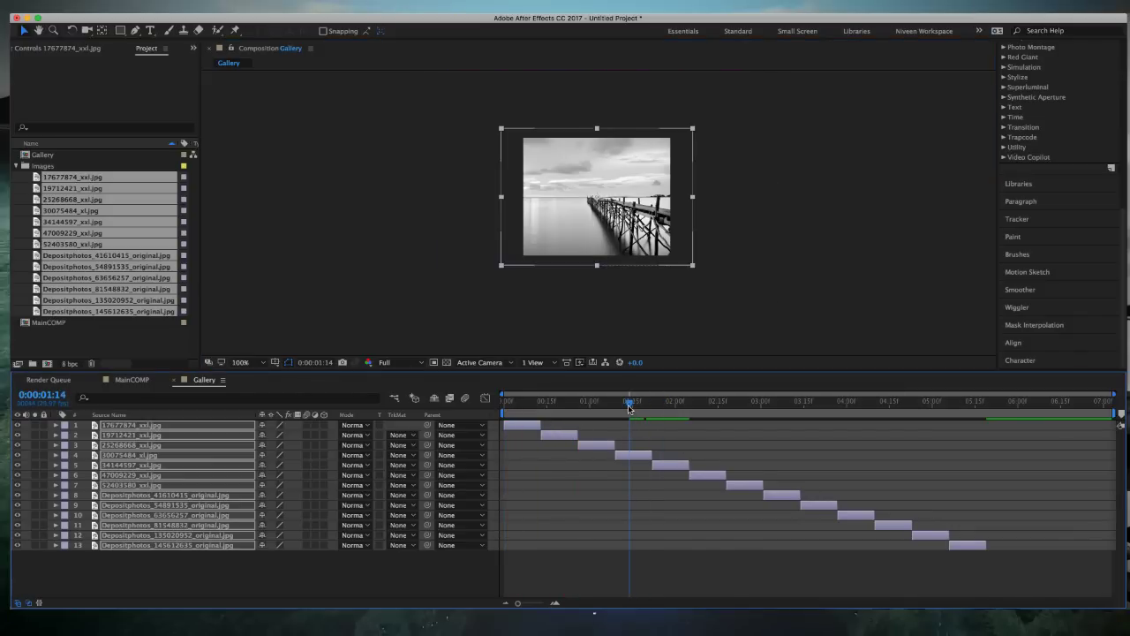
drag(504, 269, 510, 266)
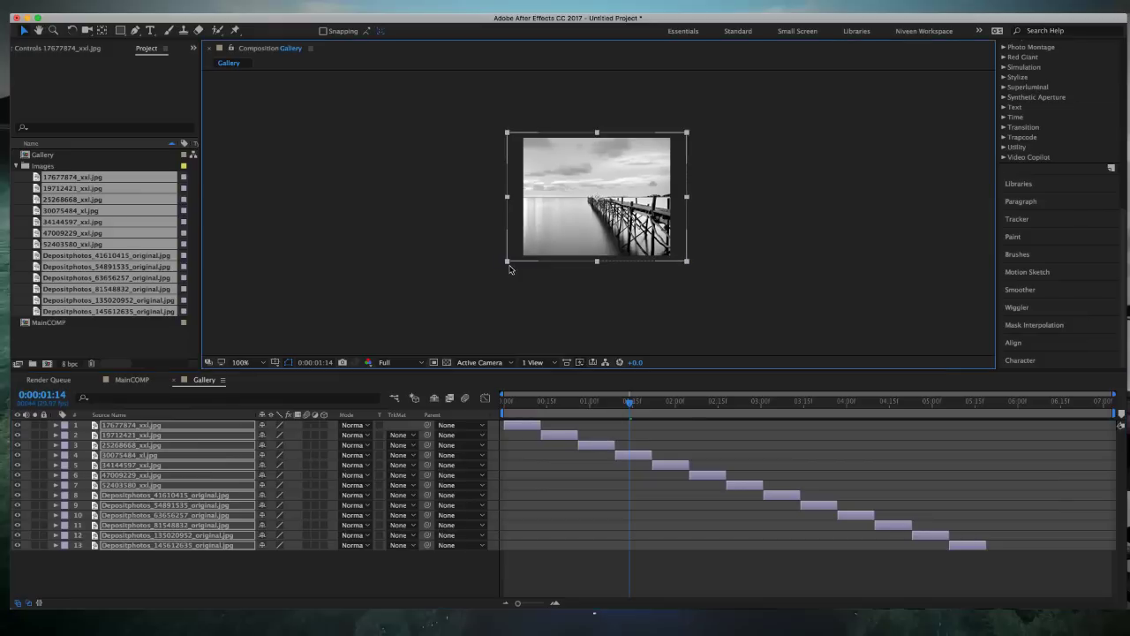
drag(629, 406, 689, 402)
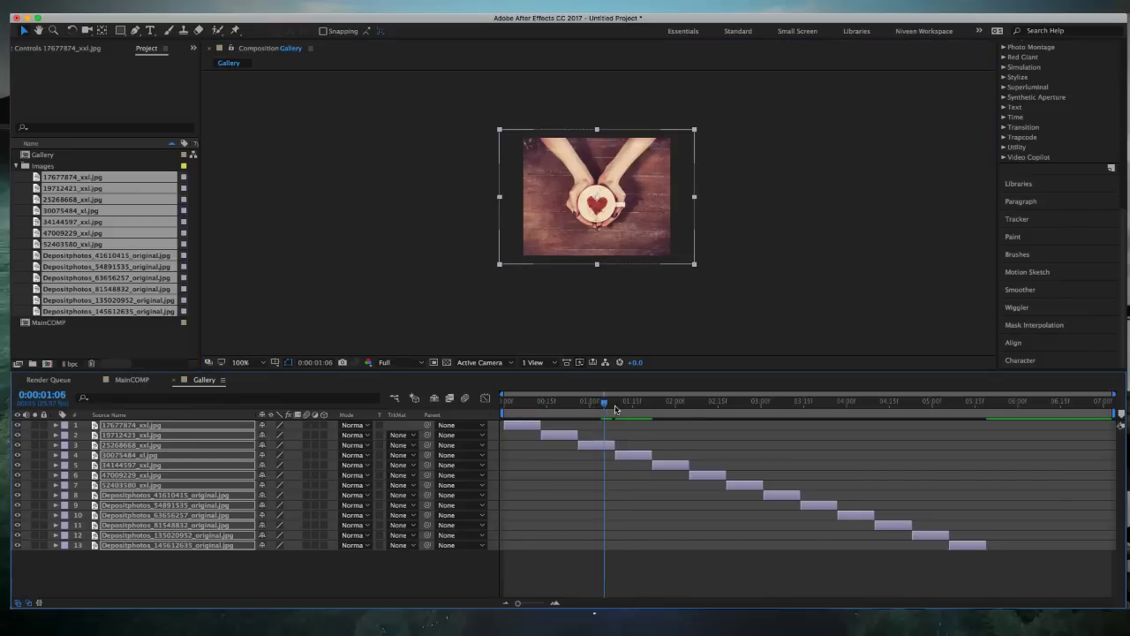
click(658, 423)
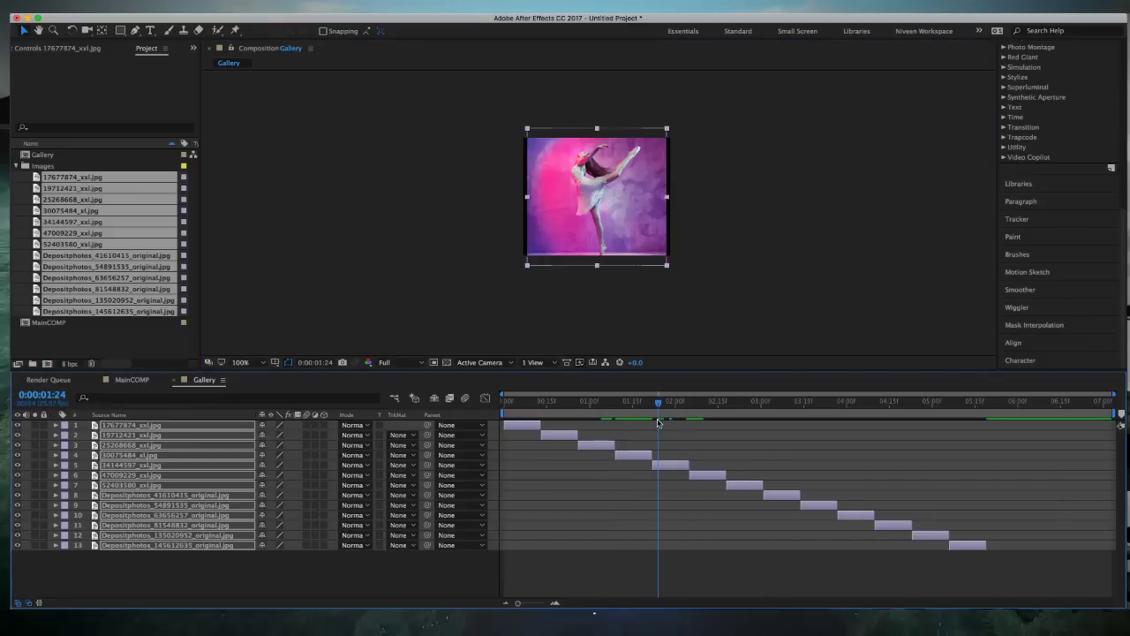
drag(529, 267, 523, 273)
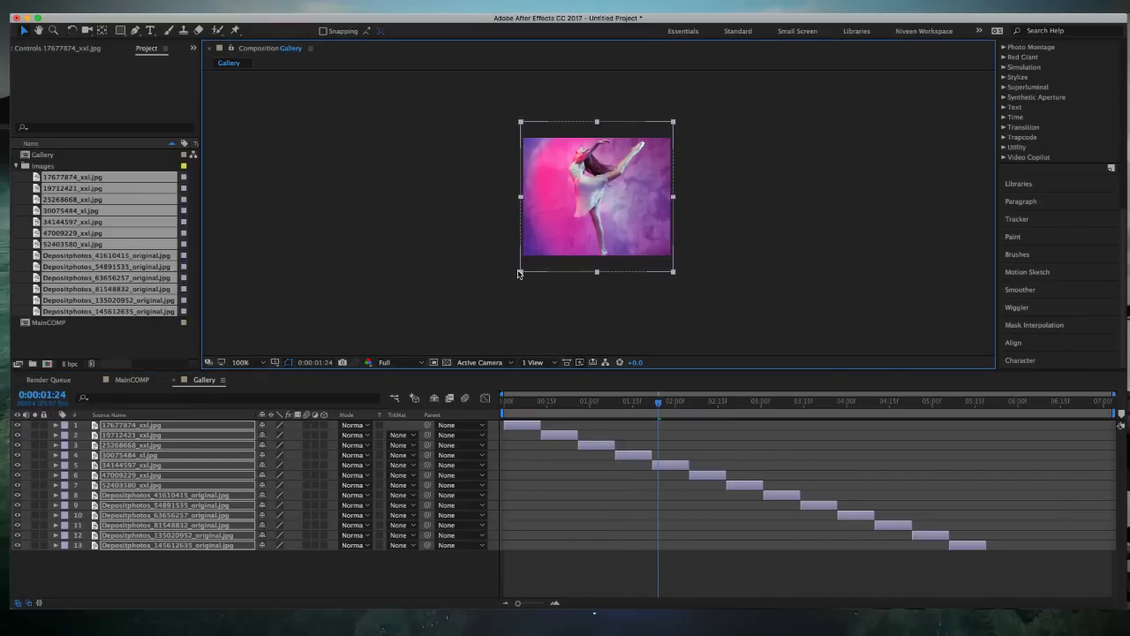
click(676, 411)
drag(675, 411, 751, 439)
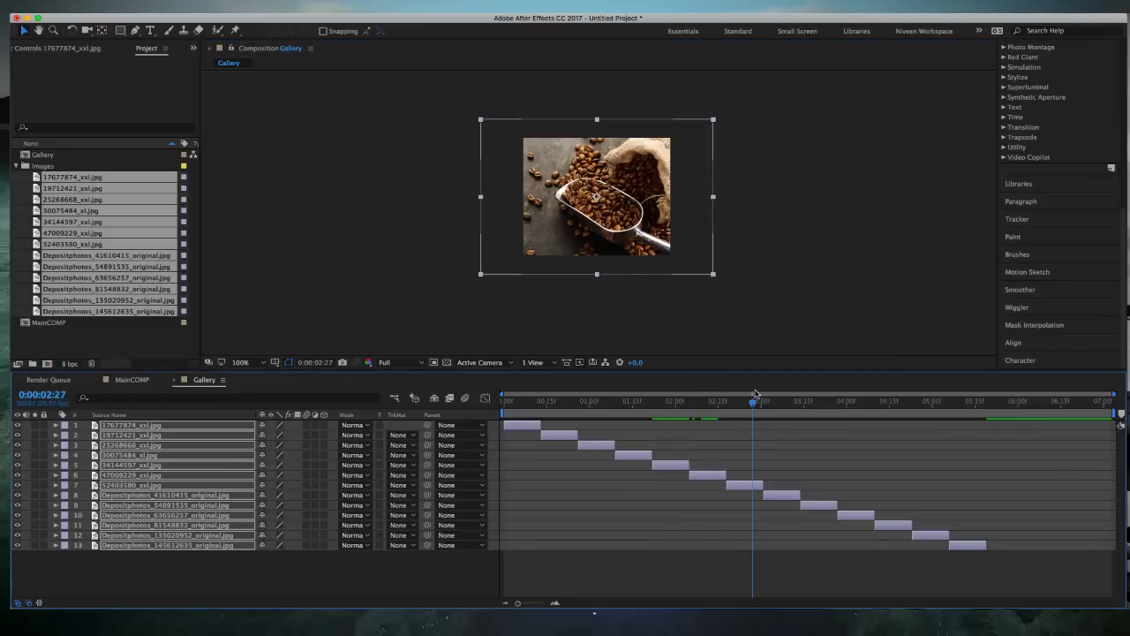
drag(753, 404, 819, 425)
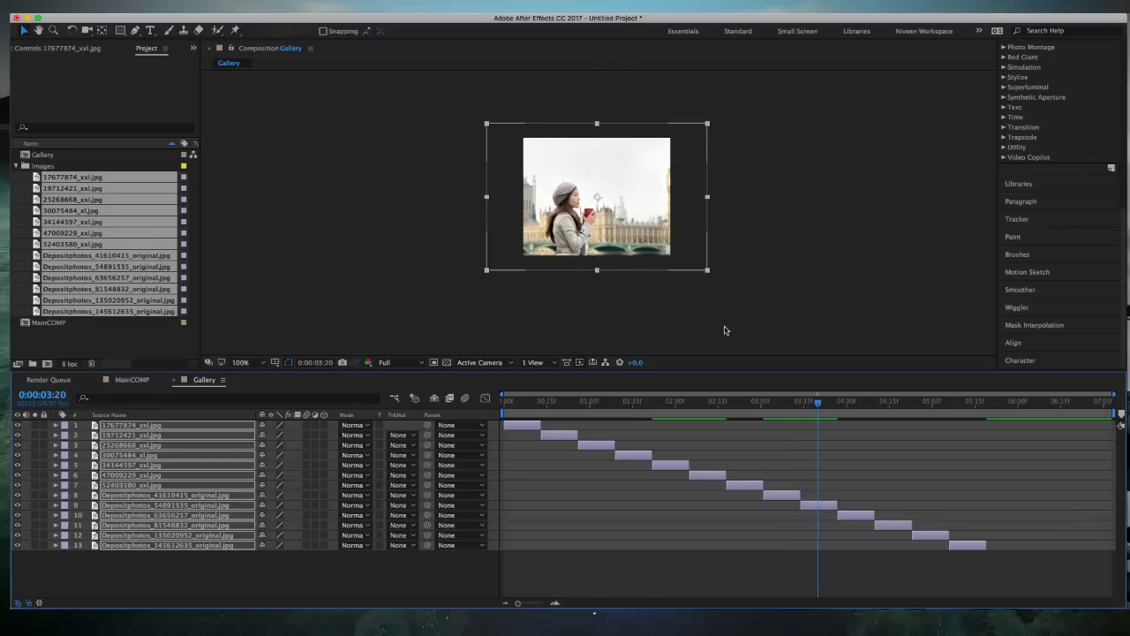
drag(710, 276, 693, 262)
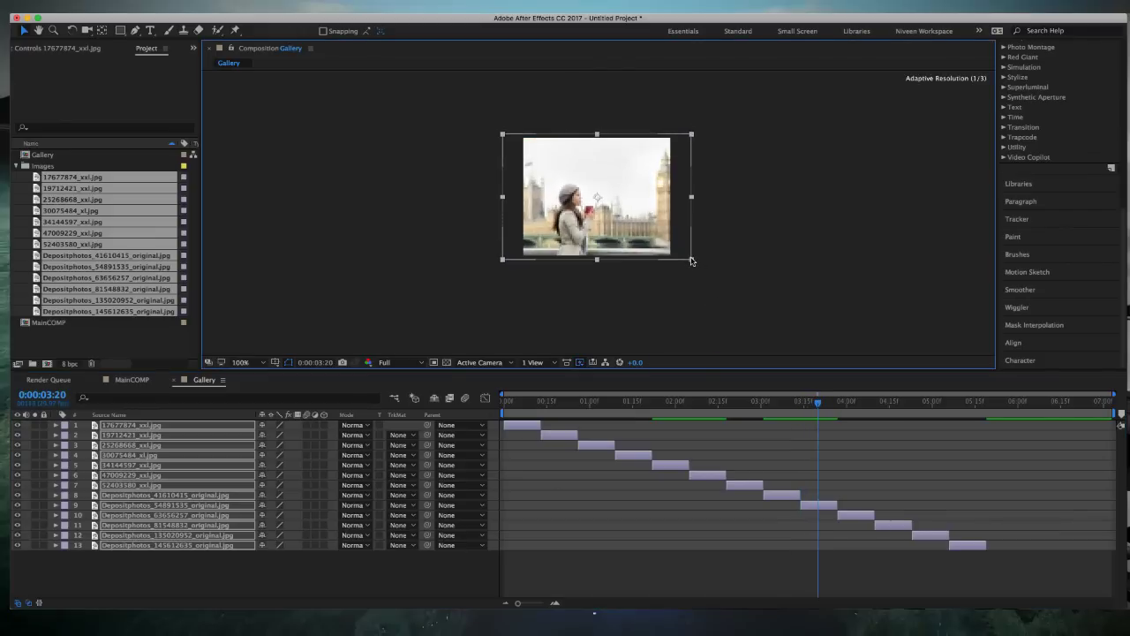
- Drag the work-area end to 0:00:05:15, where the last photo ends
drag(820, 406, 975, 404)
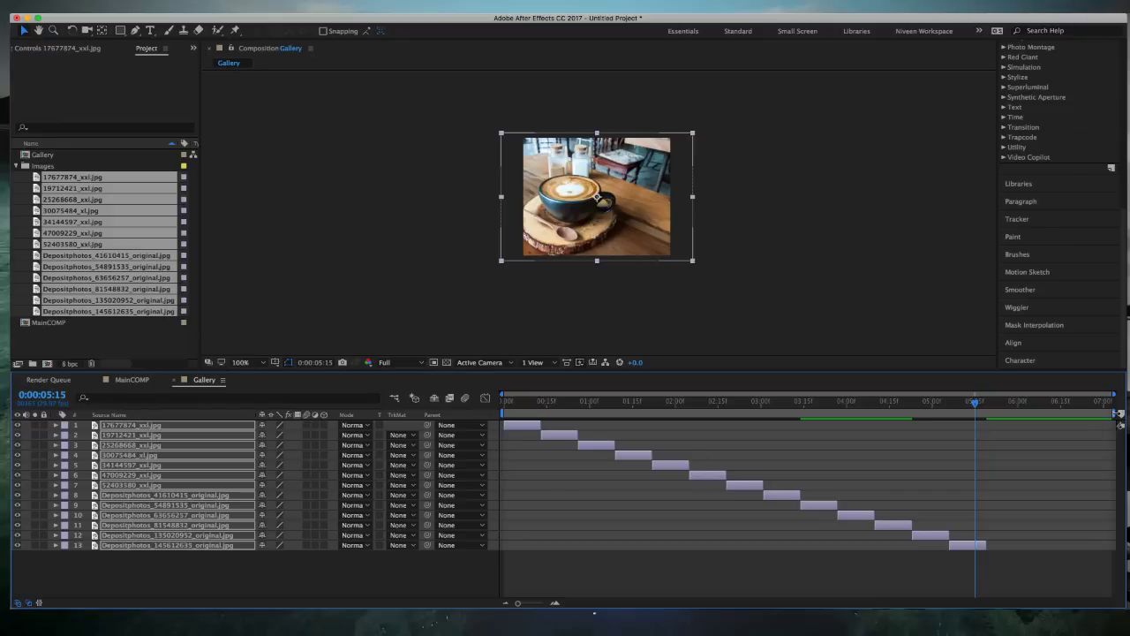
drag(1118, 412, 987, 413)
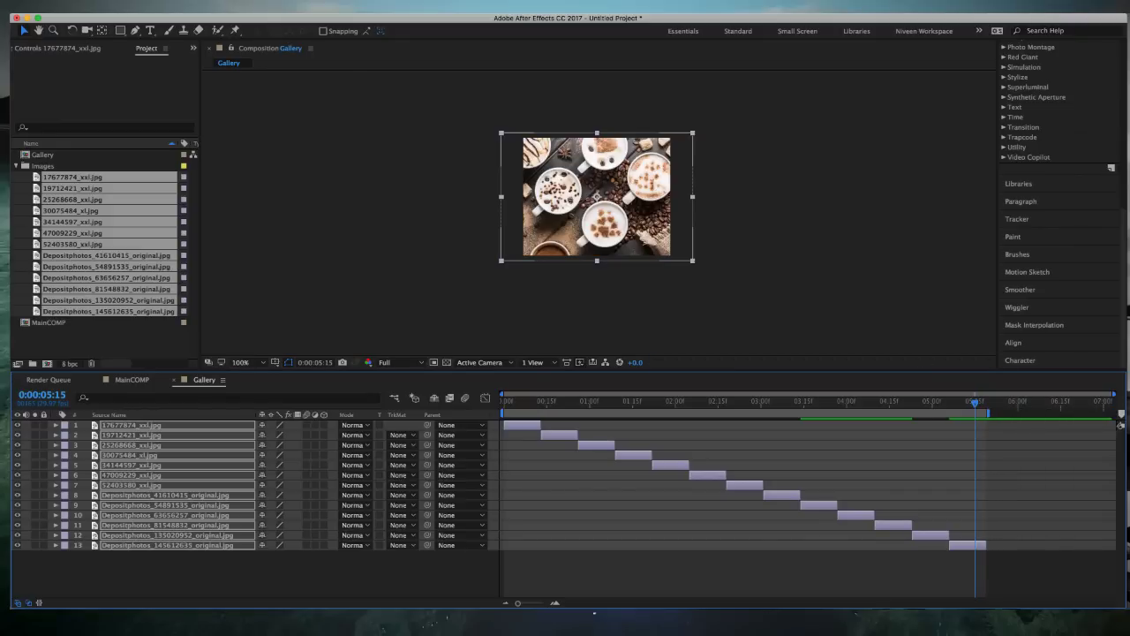
click(177, 7)
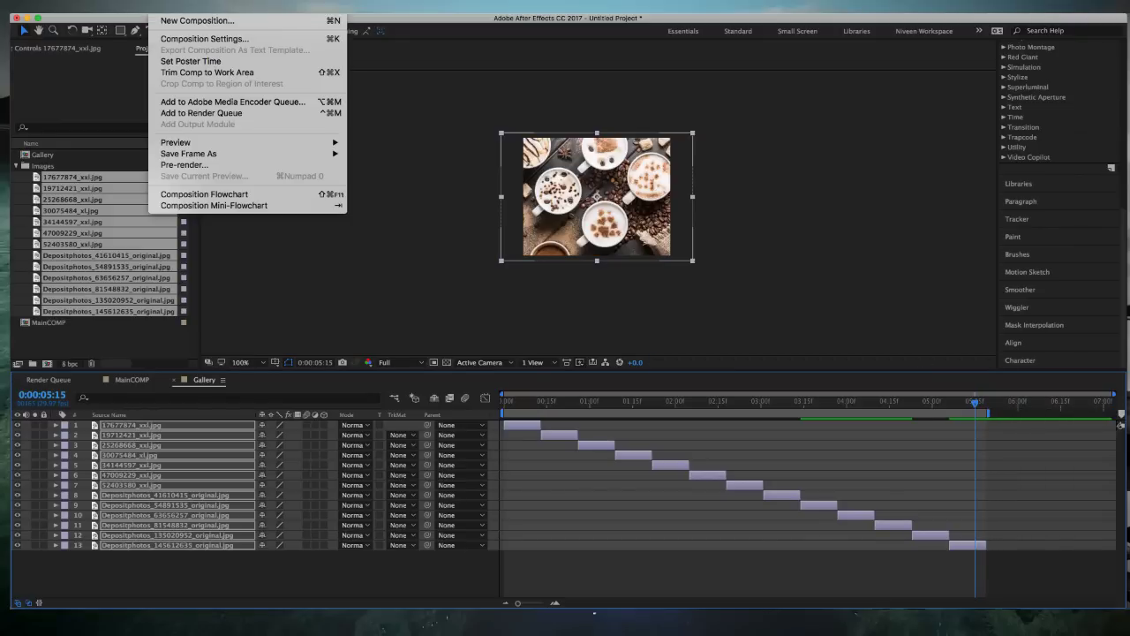
- Trim the Gallery composition to its work area and return to the start
click(202, 73)
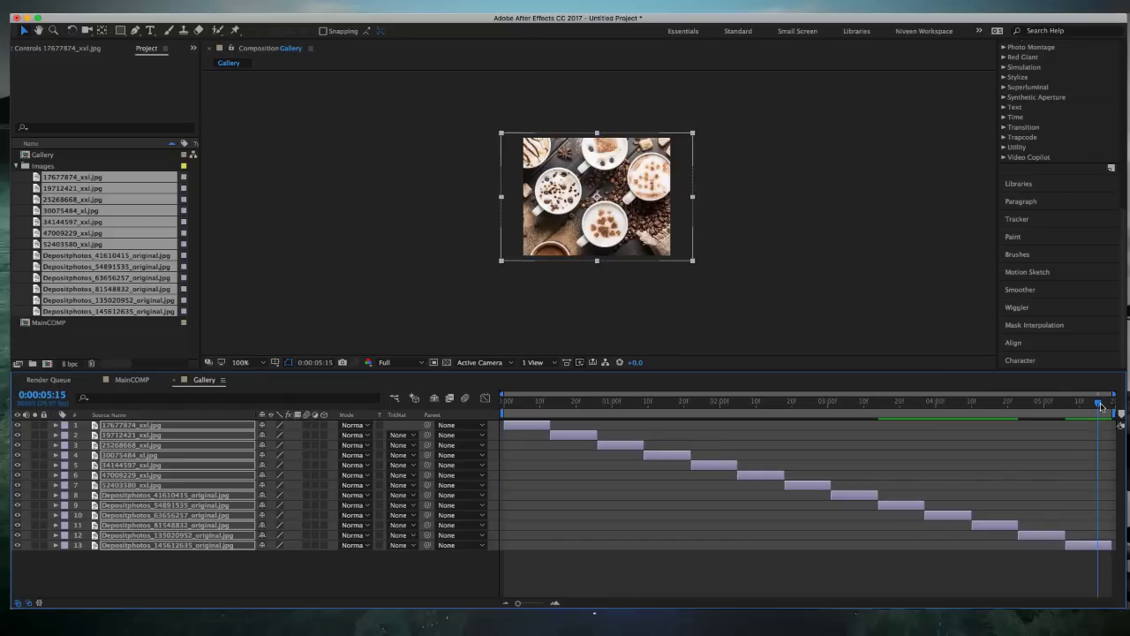
drag(1099, 403, 470, 371)
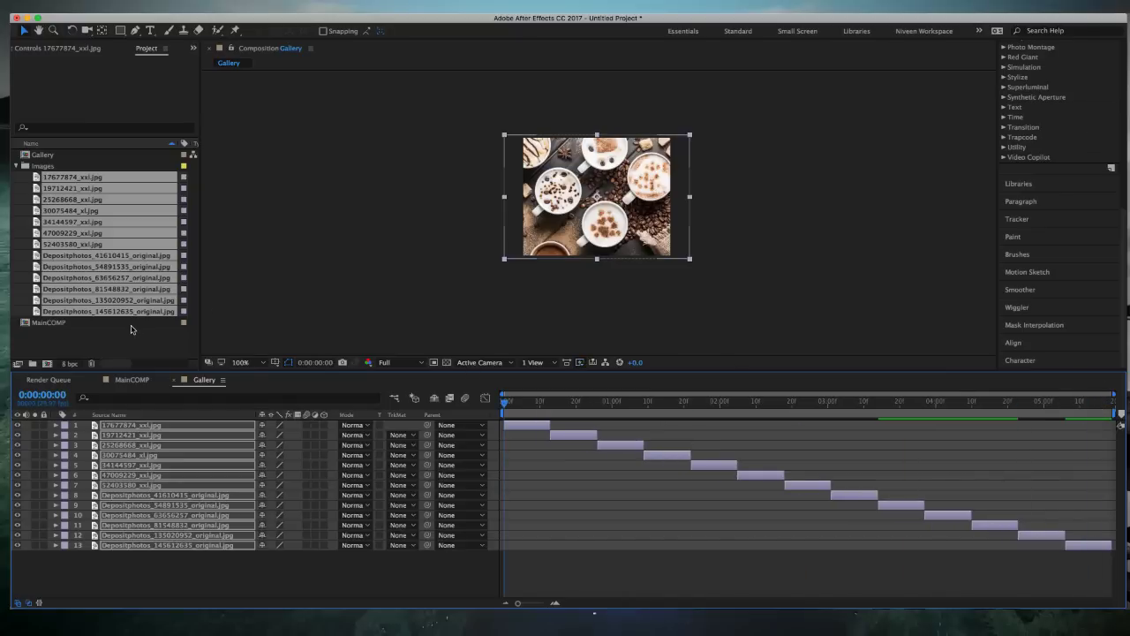
click(133, 332)
click(17, 166)
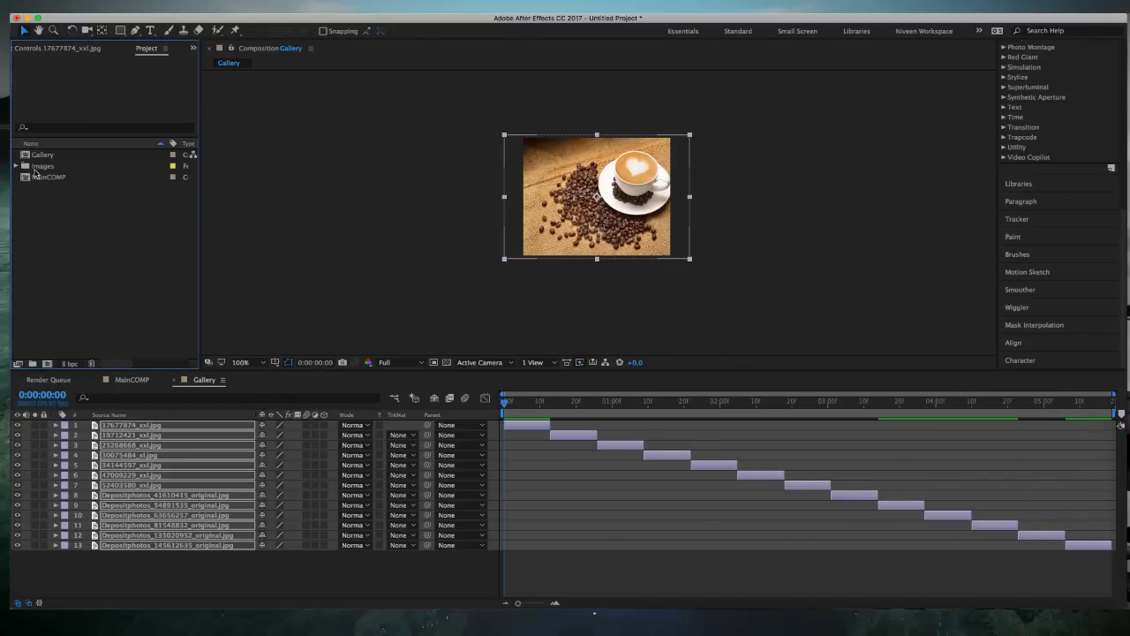
- Open MainCOMP and add the Gallery composition as its first layer
double_click(48, 177)
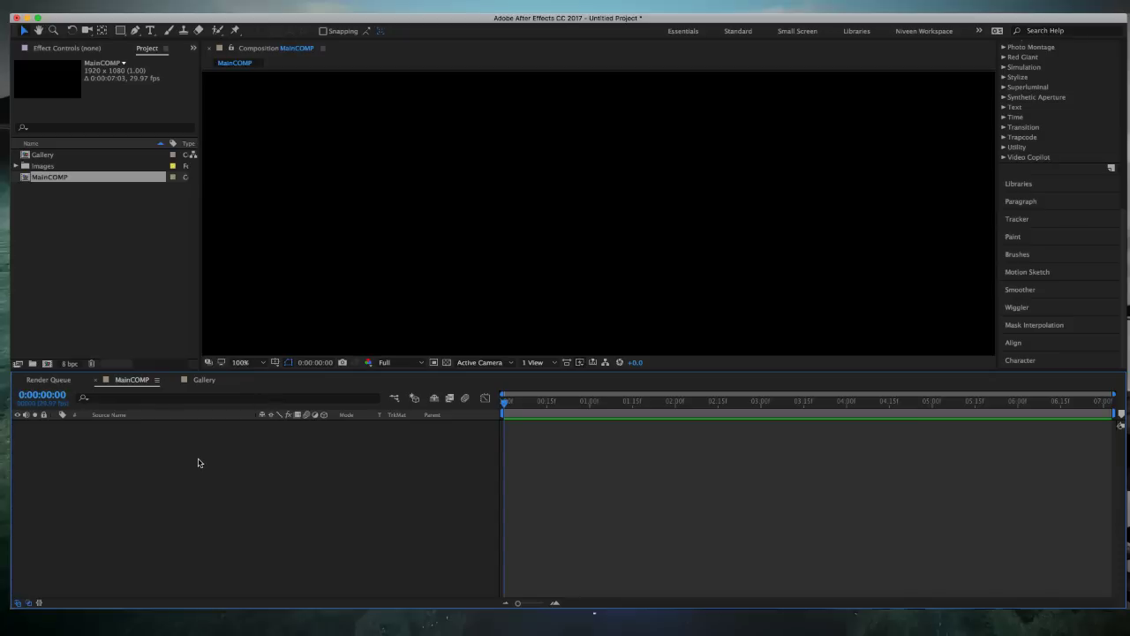
right_click(179, 439)
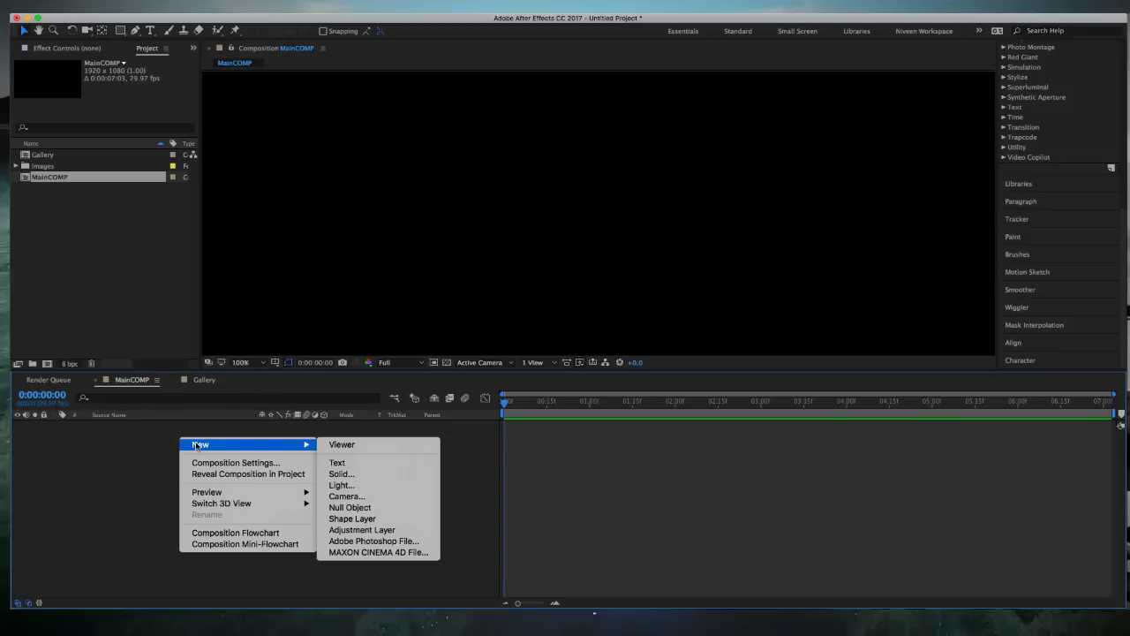
click(40, 159)
click(37, 157)
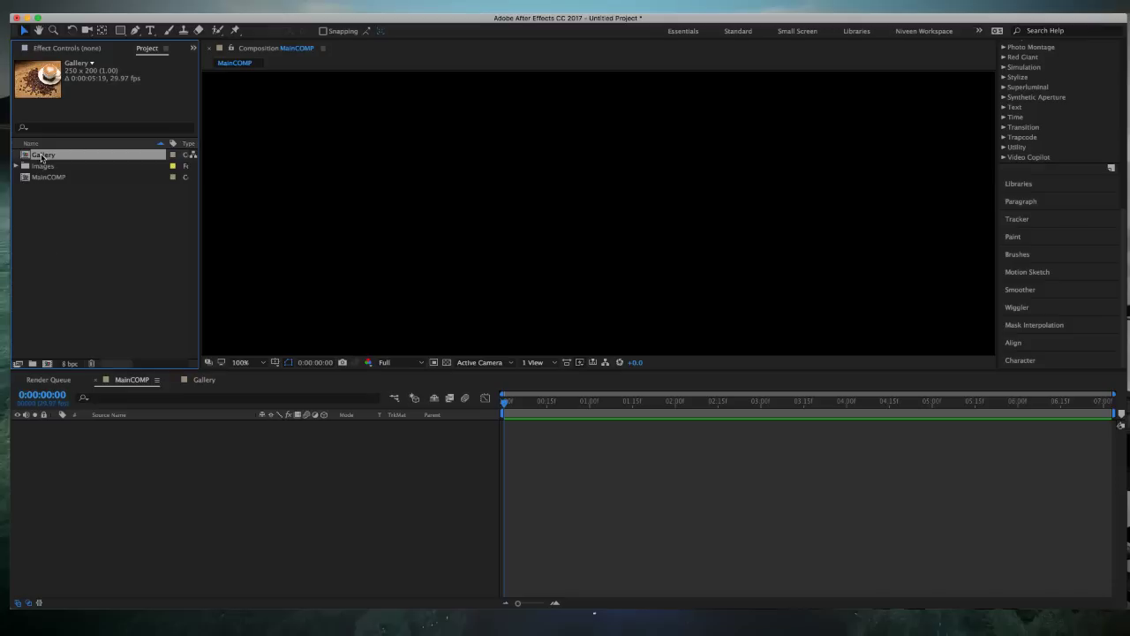
drag(42, 156, 66, 468)
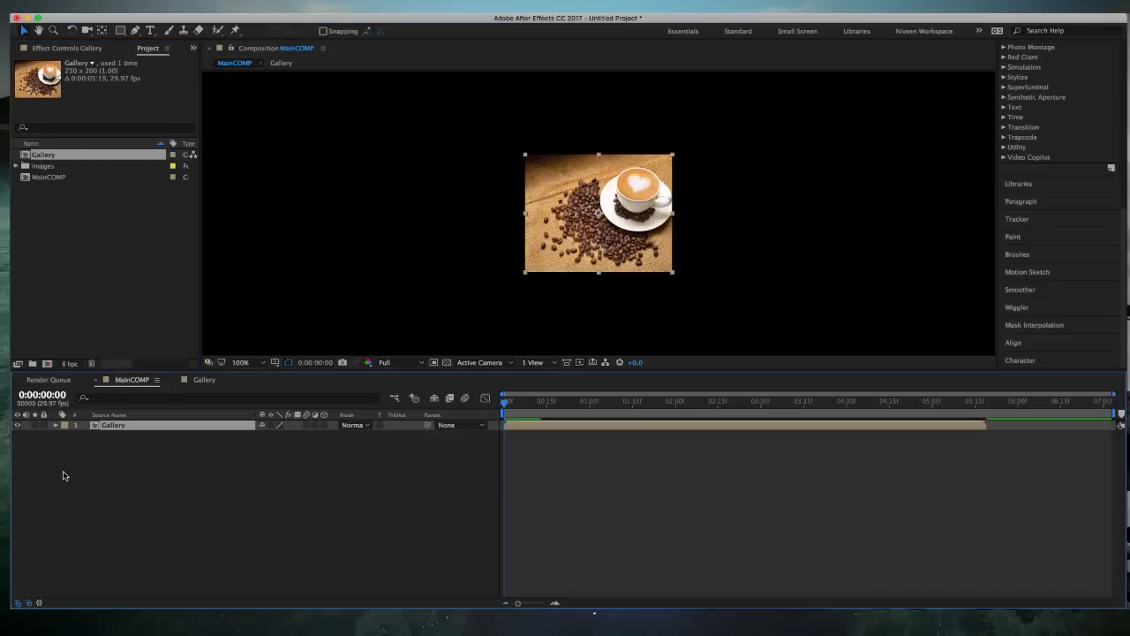
scroll(361, 293, down, 1)
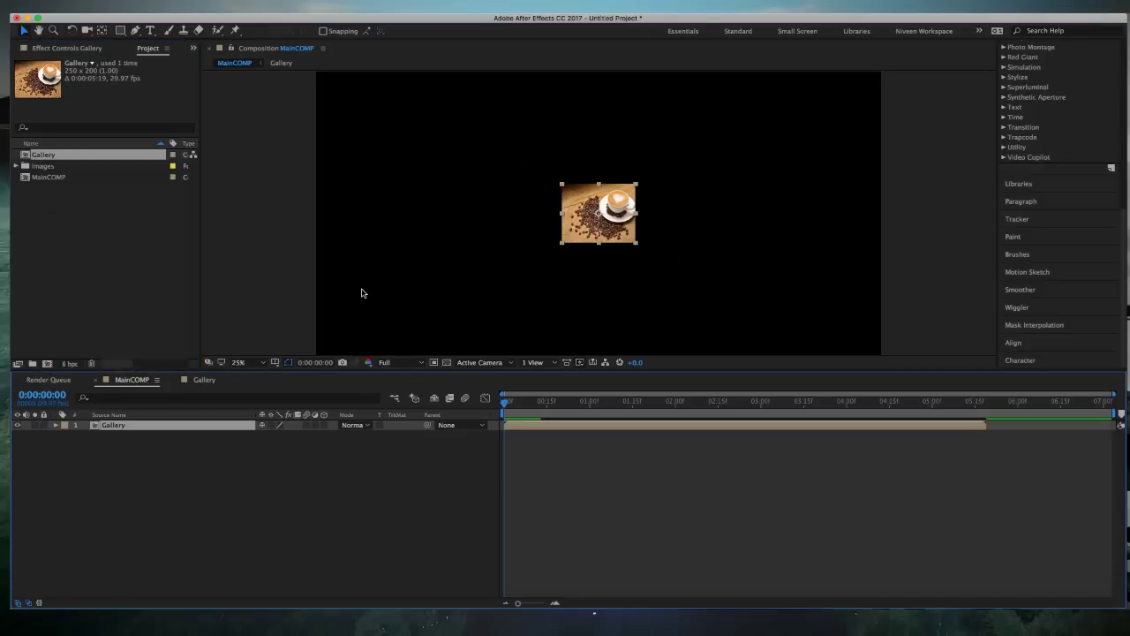
scroll(361, 293, down, 1)
- Add a 1920×1080 black solid named Particles above Gallery in MainCOMP
click(193, 466)
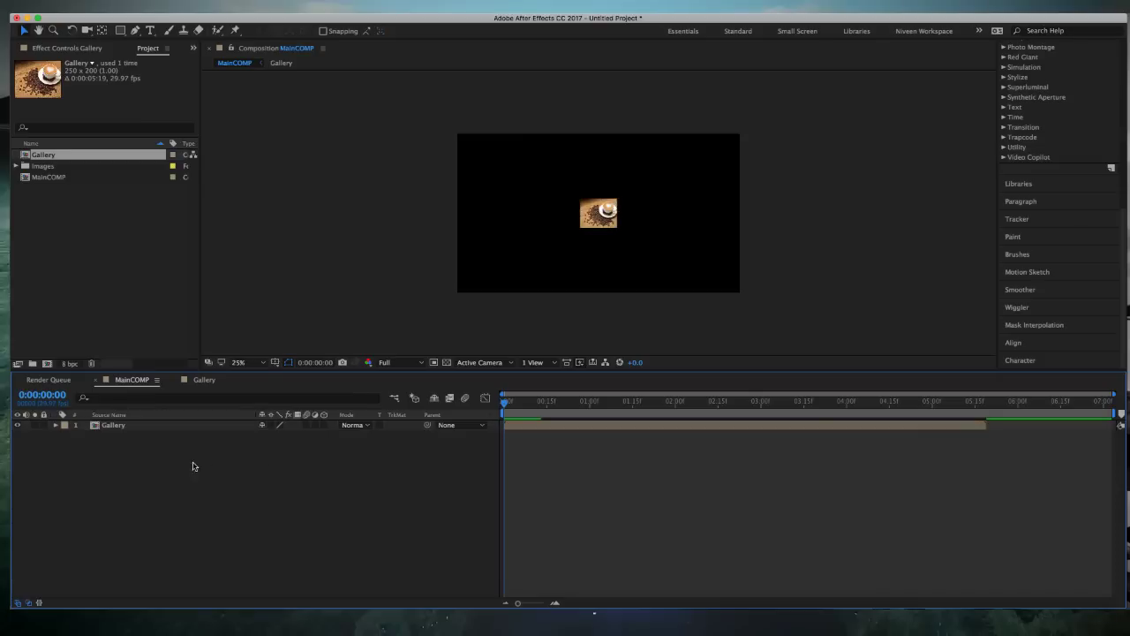
right_click(173, 458)
mouse_move(185, 462)
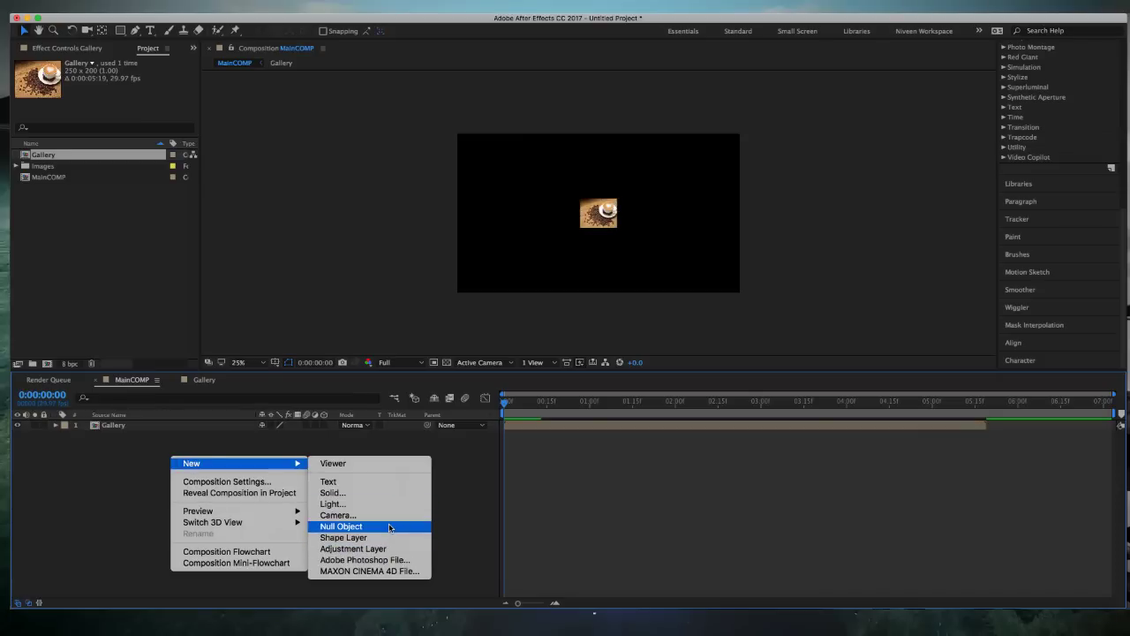
click(389, 493)
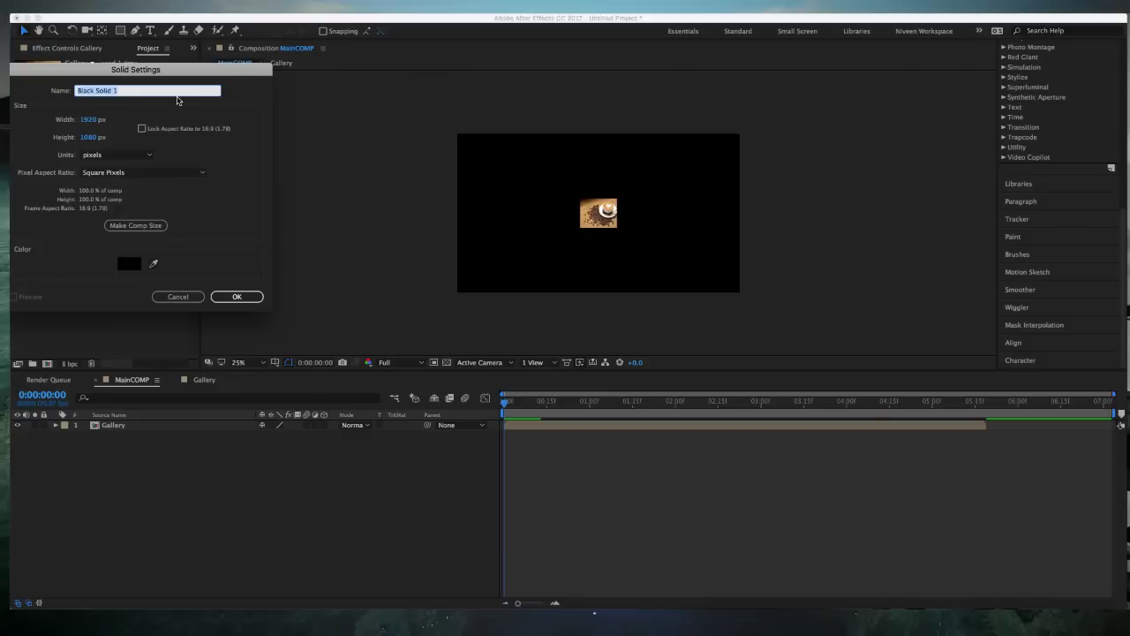
text(Particle)
text(s)
click(235, 296)
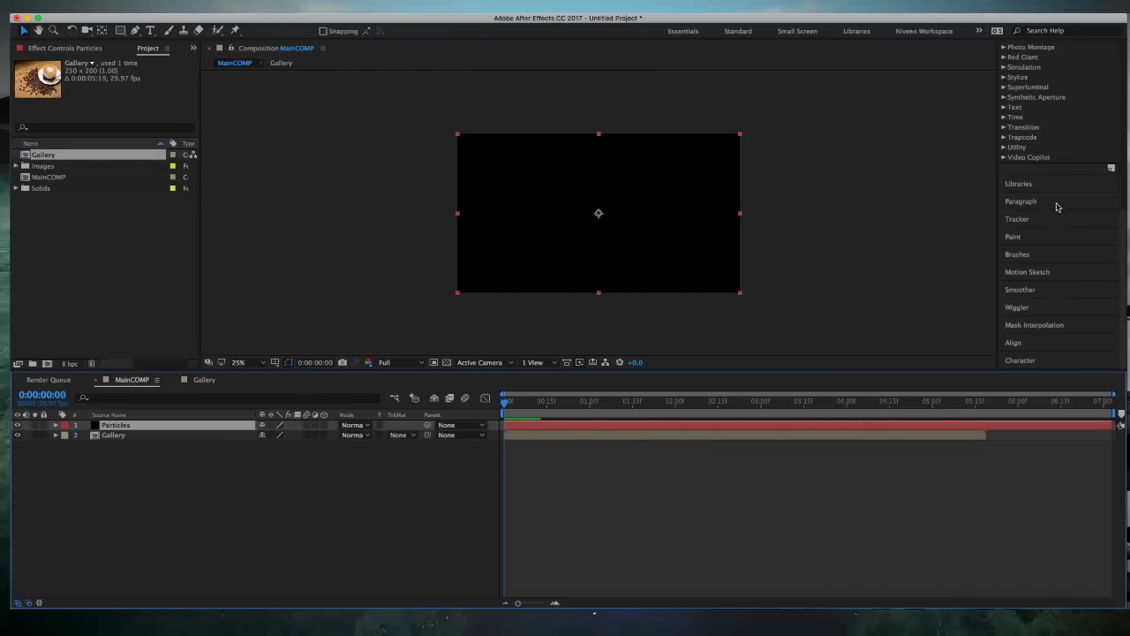
scroll(1057, 207, up, 5)
- Drag Trapcode Particular from Effects & Presets onto Particles, then hide the Gallery layer
click(1039, 98)
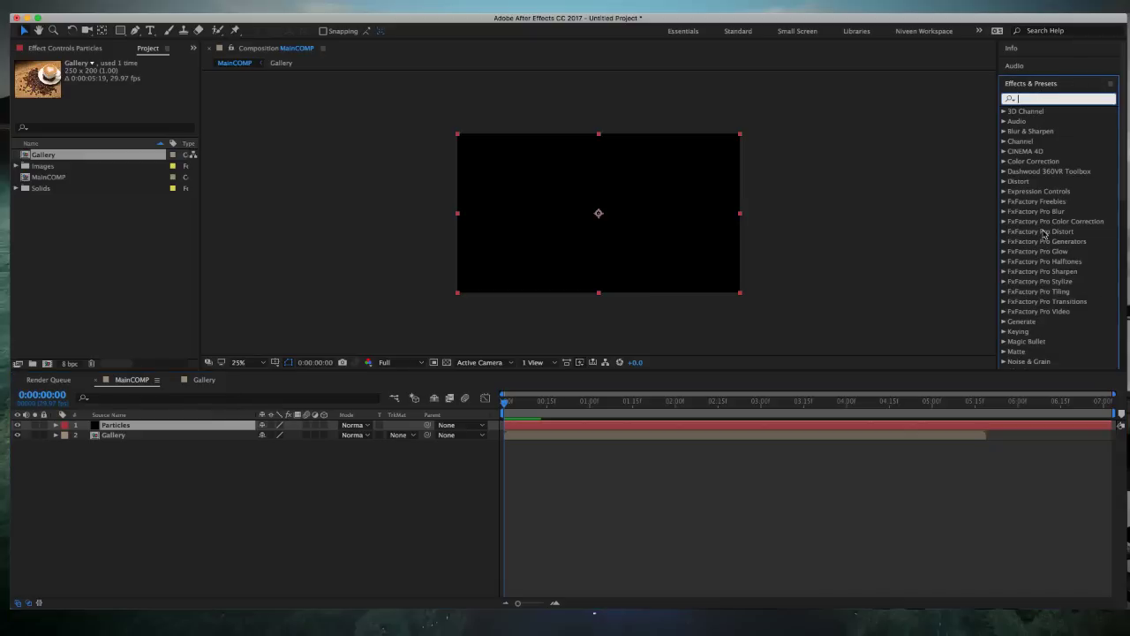
scroll(1045, 233, down, 3)
scroll(1044, 235, down, 2)
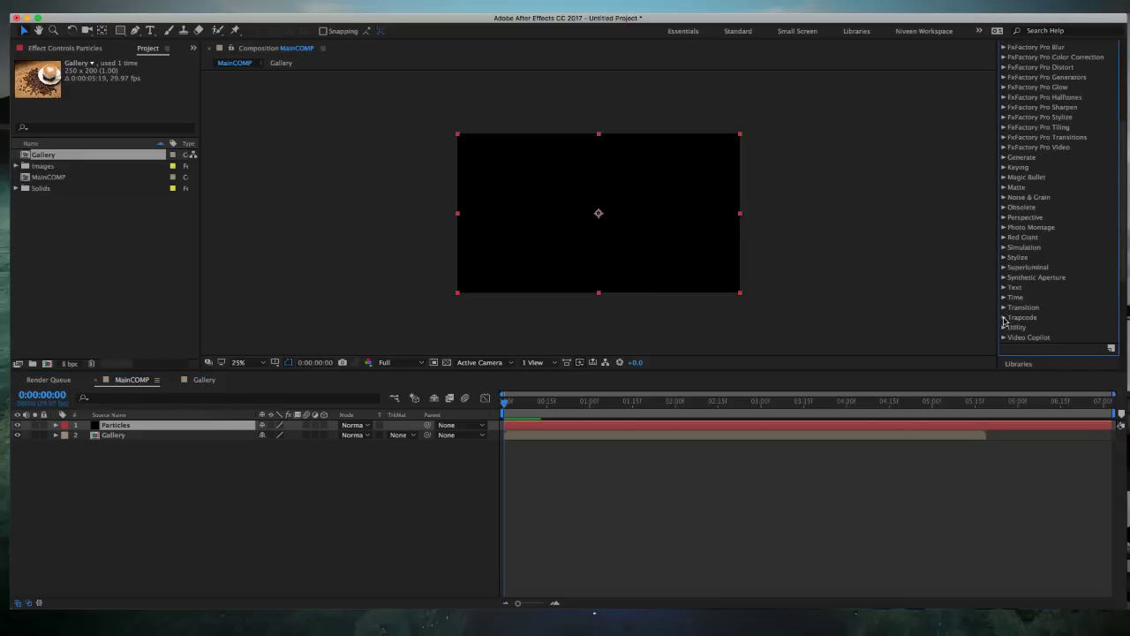
click(1003, 316)
scroll(1060, 341, down, 2)
scroll(1062, 341, down, 1)
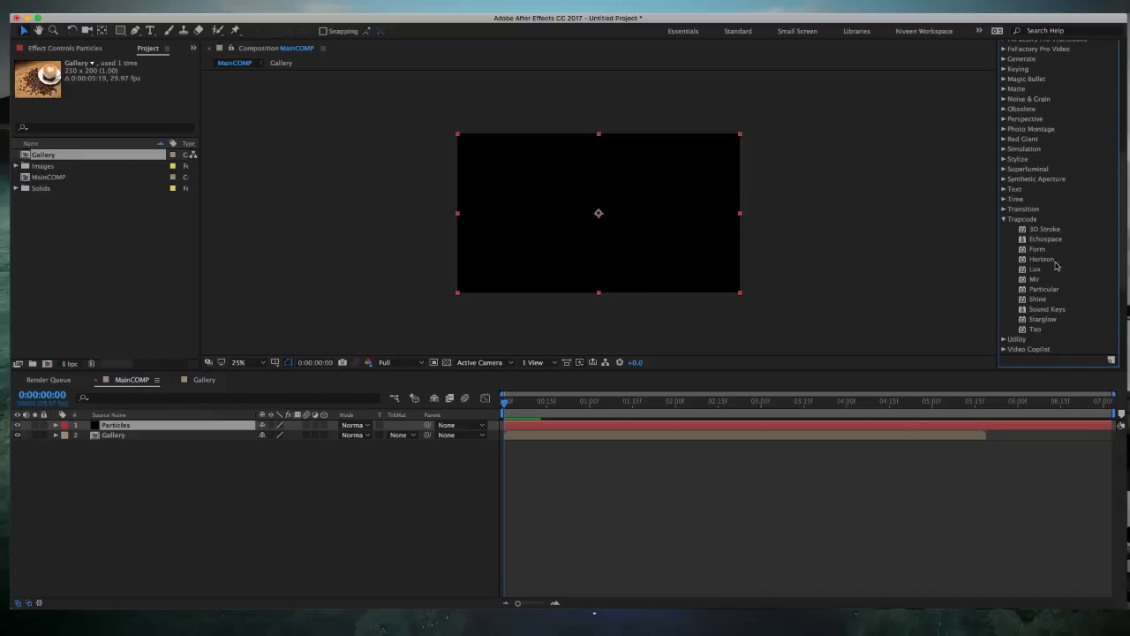
drag(1051, 291, 122, 425)
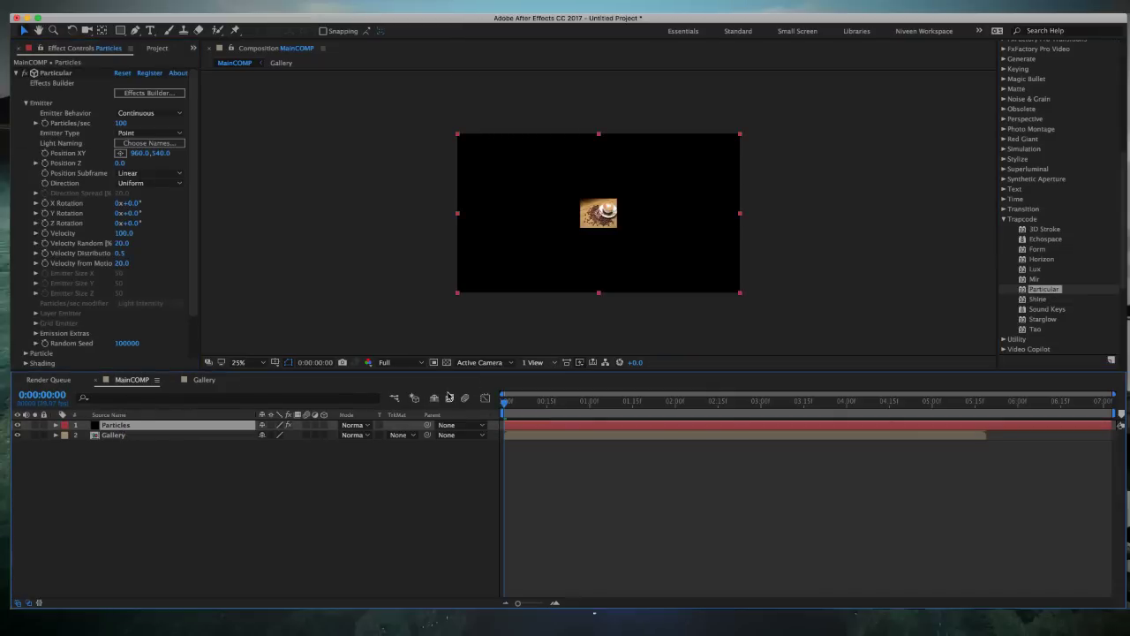
click(18, 435)
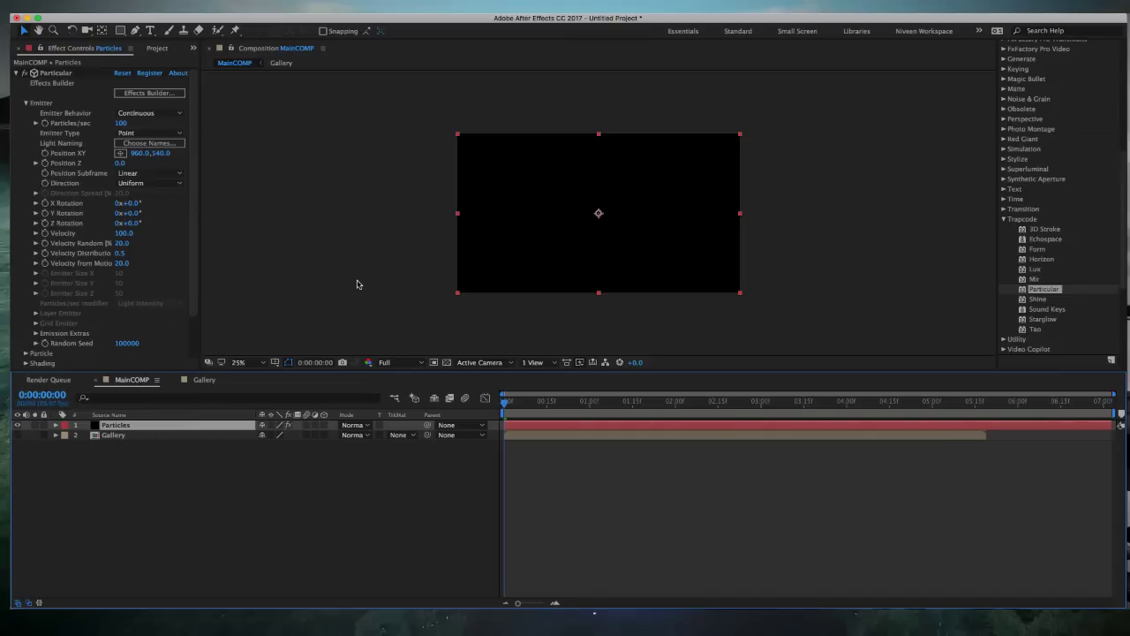
- Zoom the viewer to 50% and try a Particles/sec value of 1230
key(period)
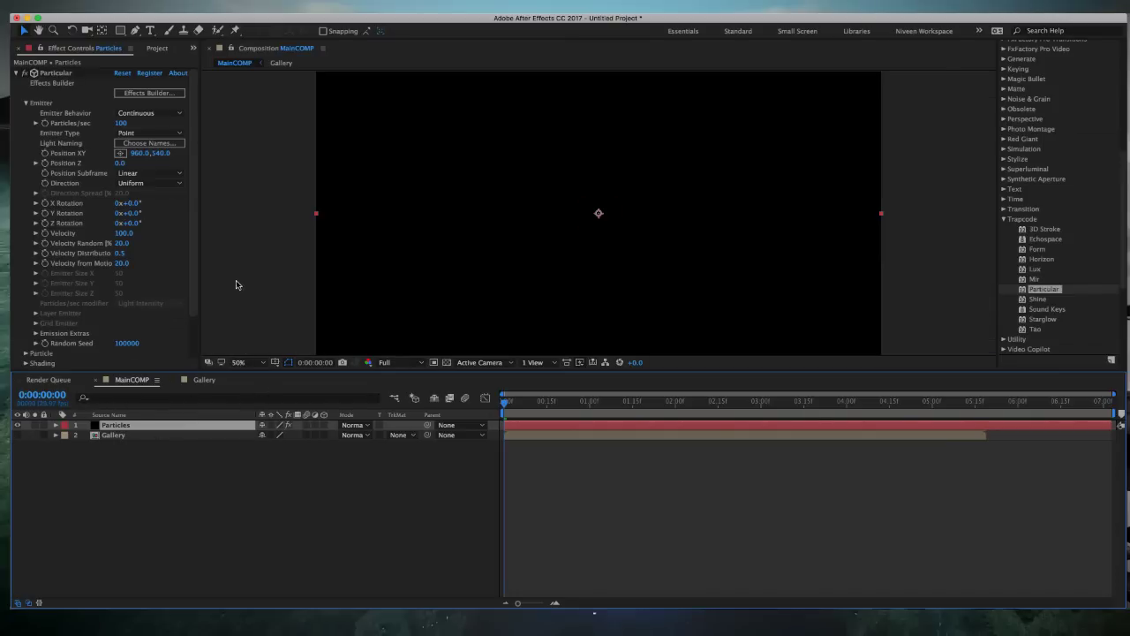
click(121, 122)
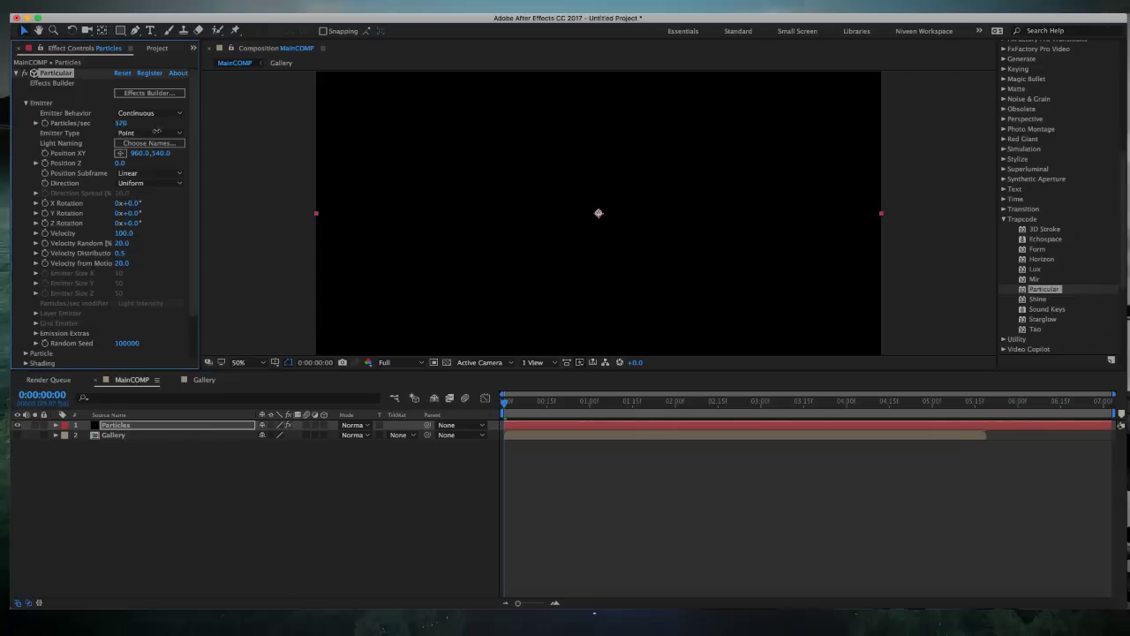
text(1230)
key(Return)
- Preview, undo back to 100 particles/sec, preview again to 2:00, and enlarge the composition viewer
click(599, 426)
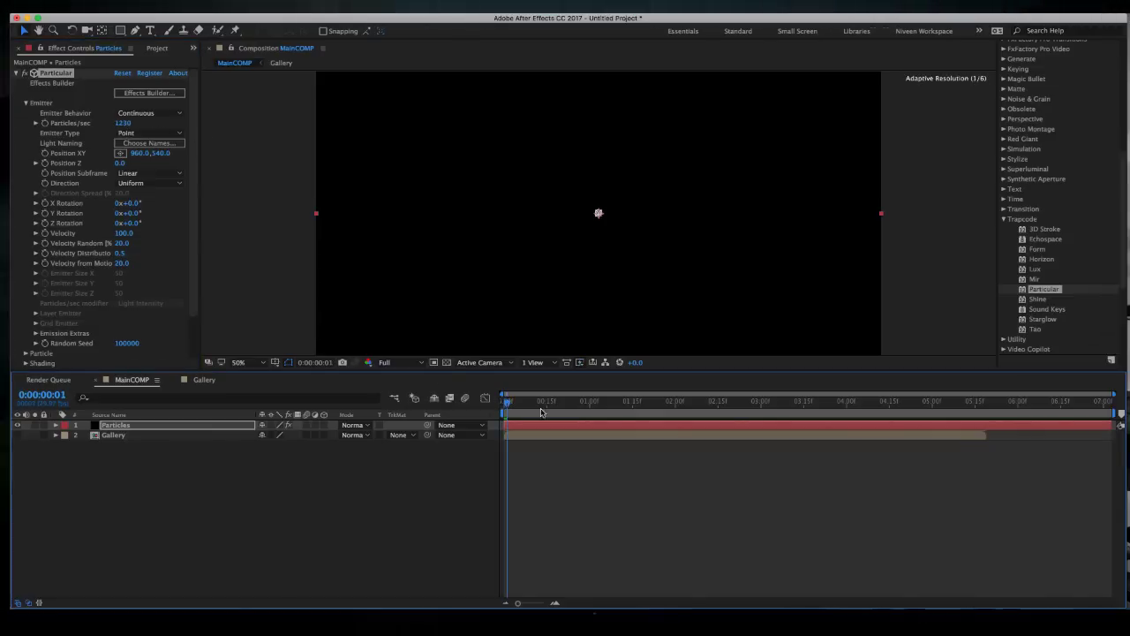
key(space)
key(space)
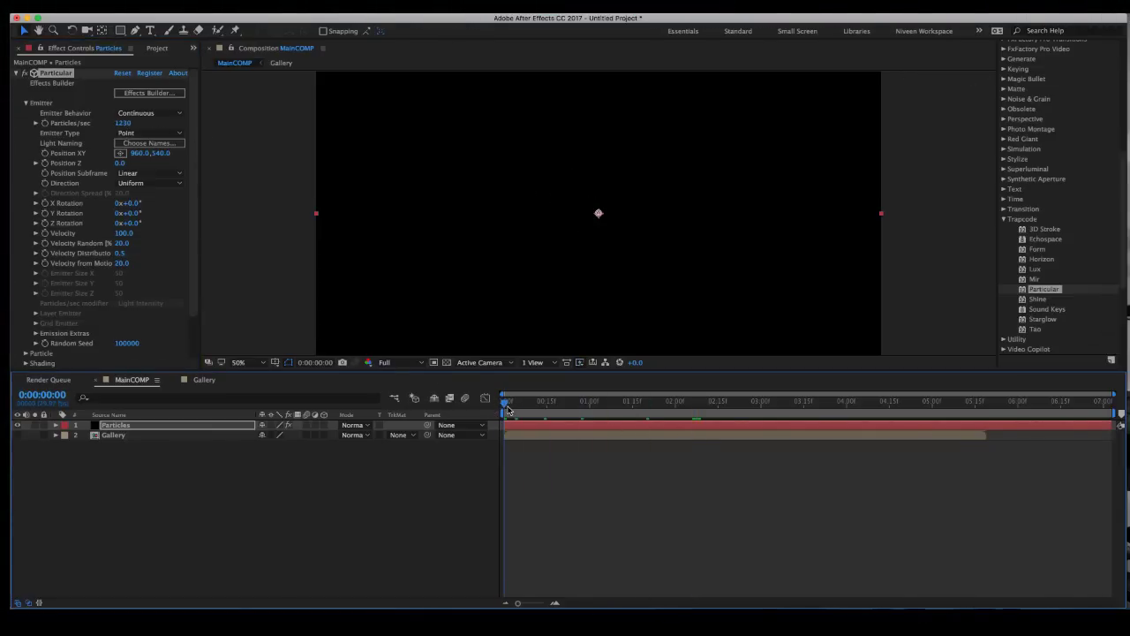
key(cmd+z)
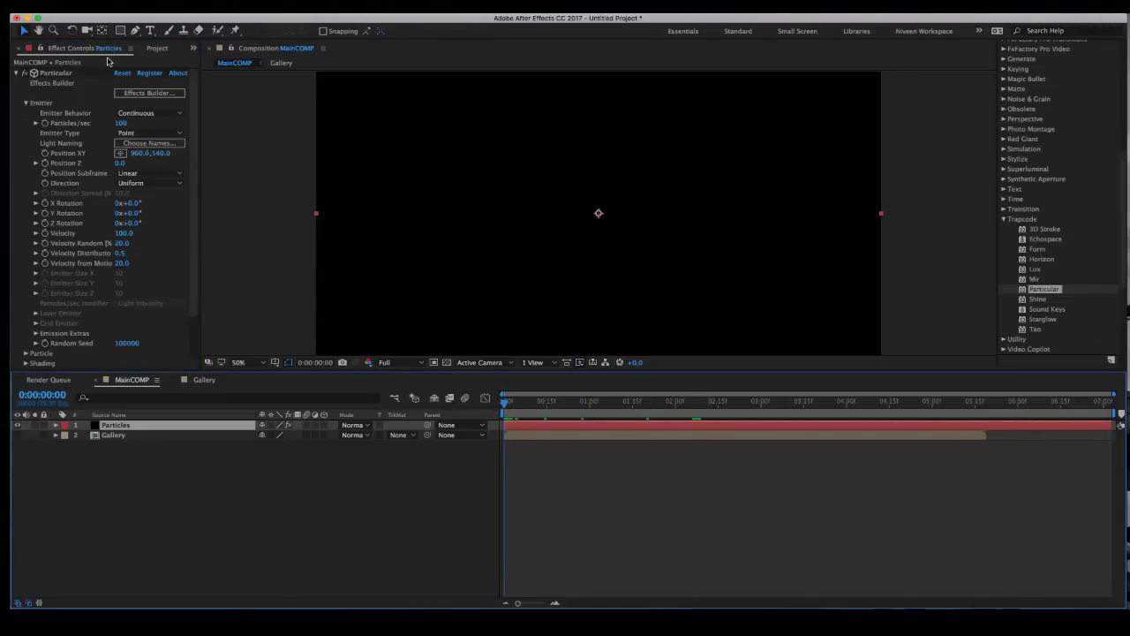
key(space)
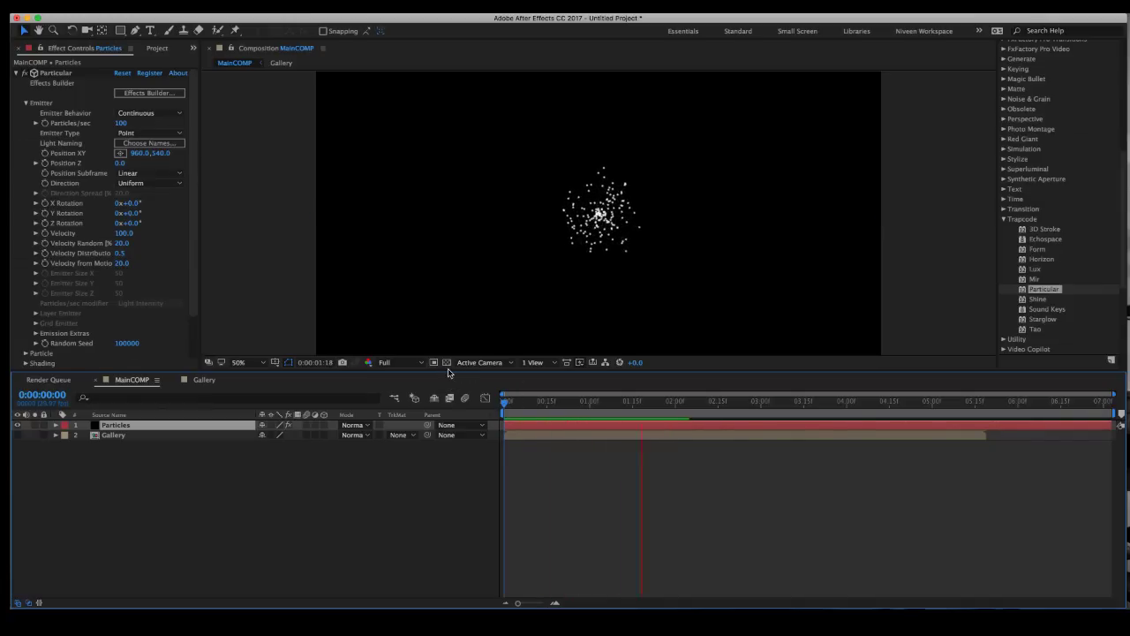
key(space)
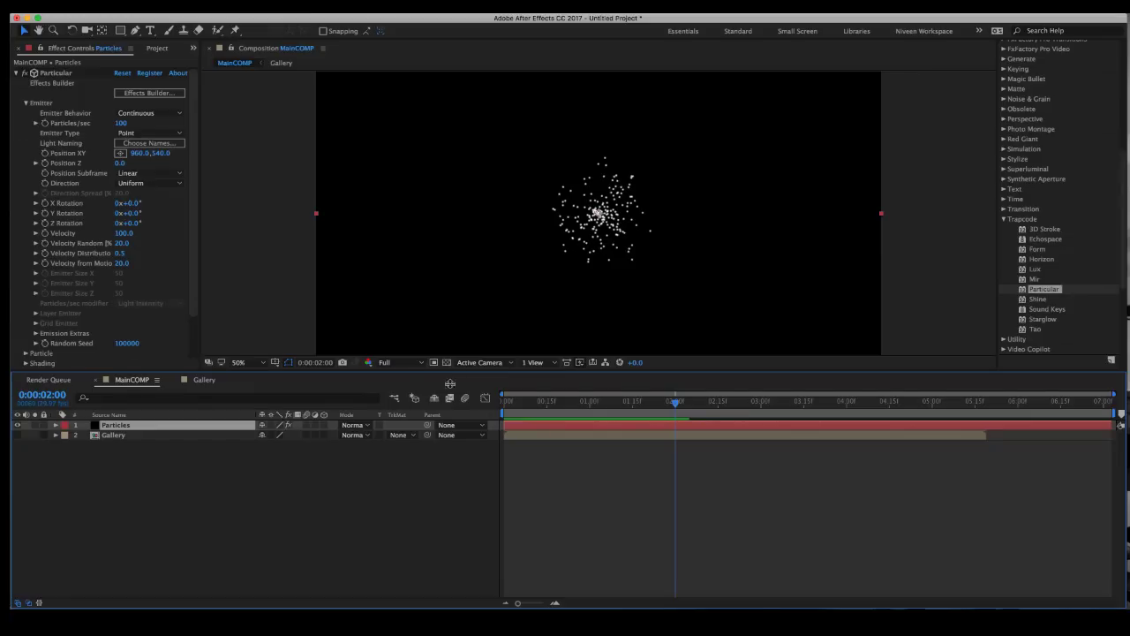
drag(447, 371, 455, 430)
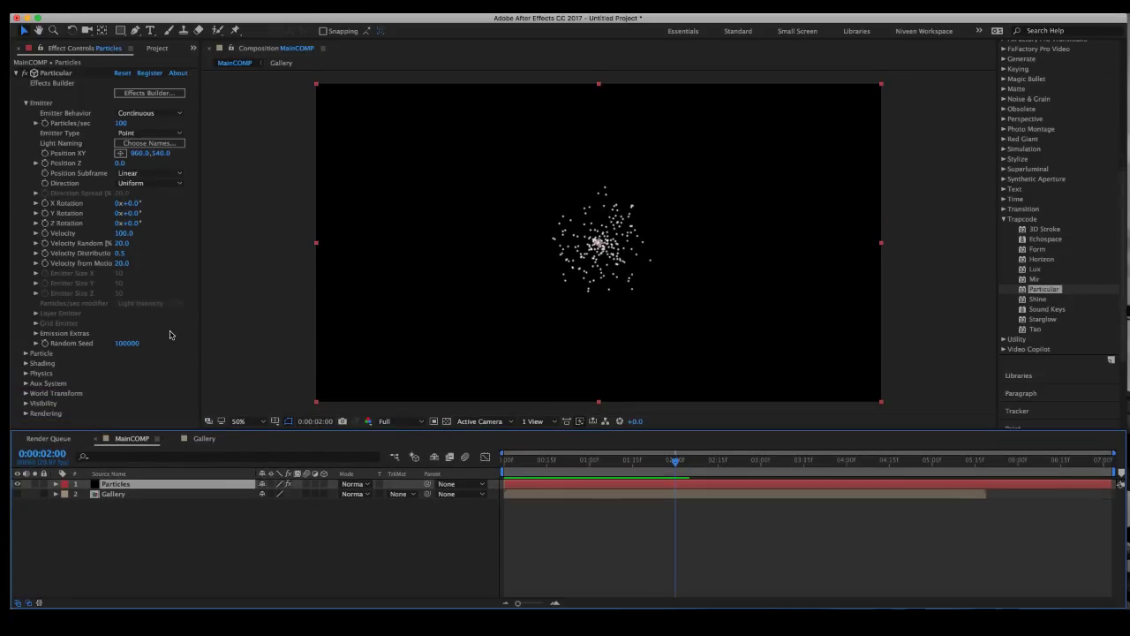
- Expand the Particle group and try Square as the particle type
click(26, 354)
scroll(130, 327, down, 5)
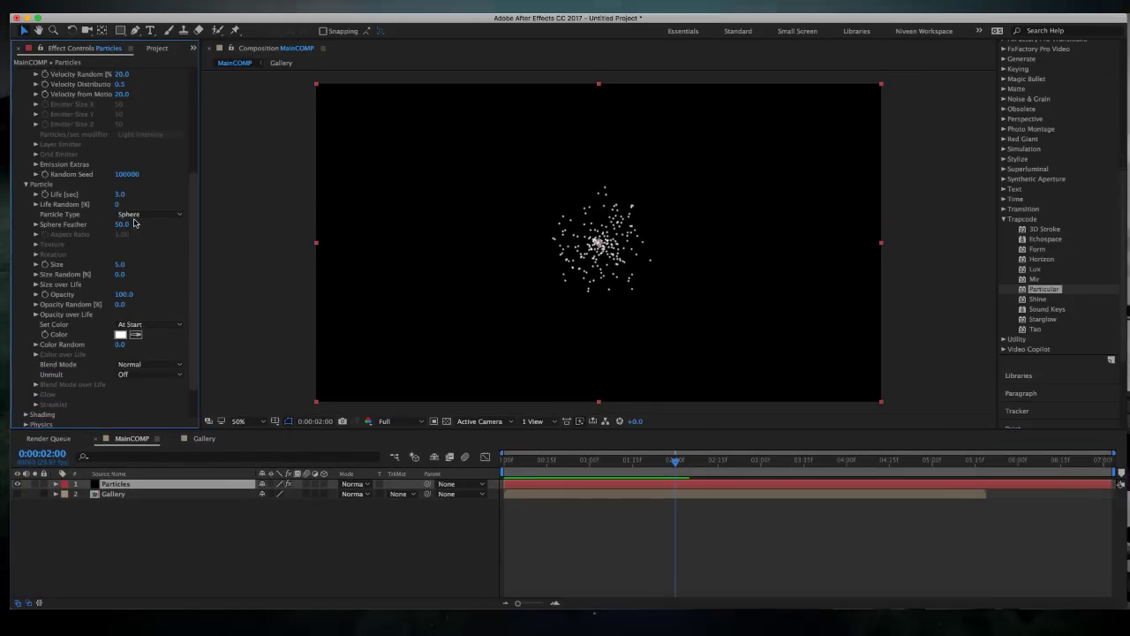
click(135, 216)
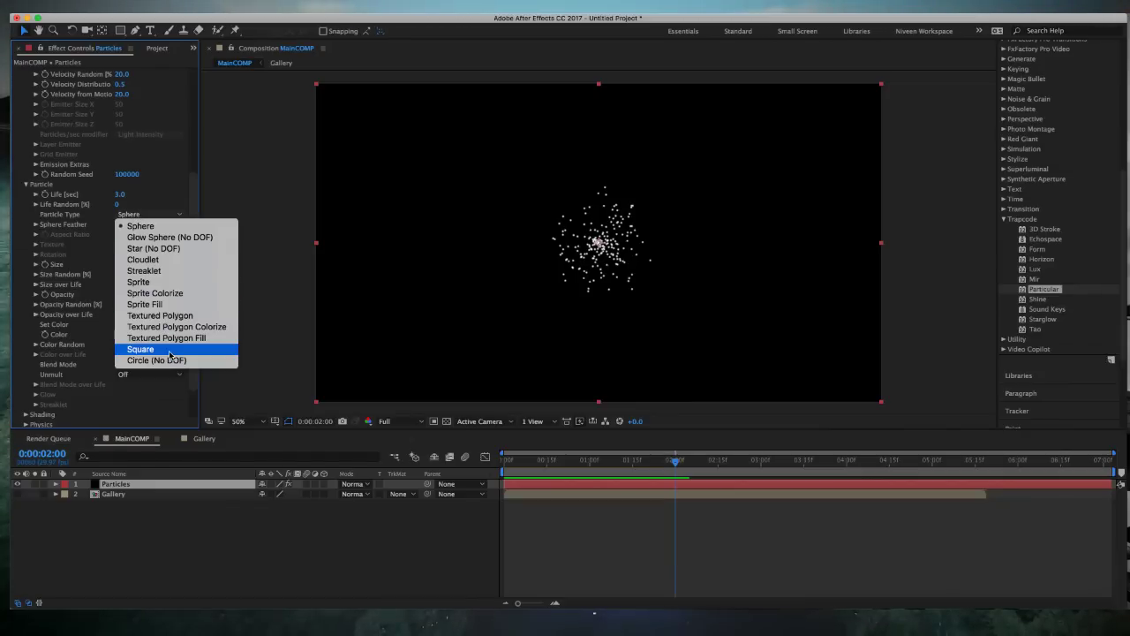
click(170, 351)
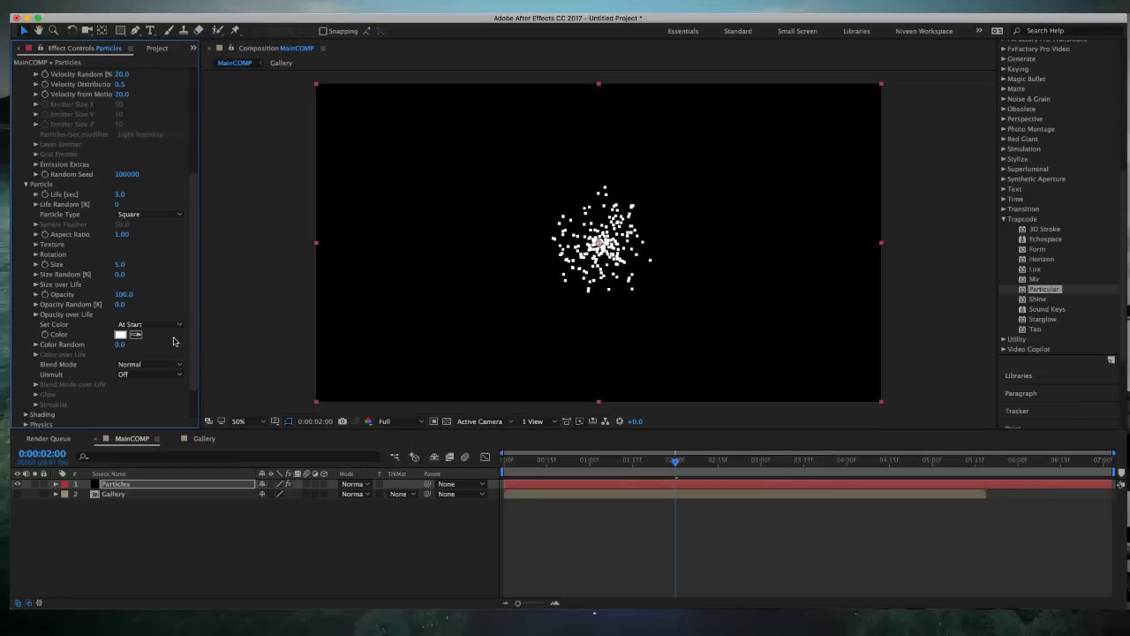
- Switch the Particle Type to Textured Polygon
click(166, 215)
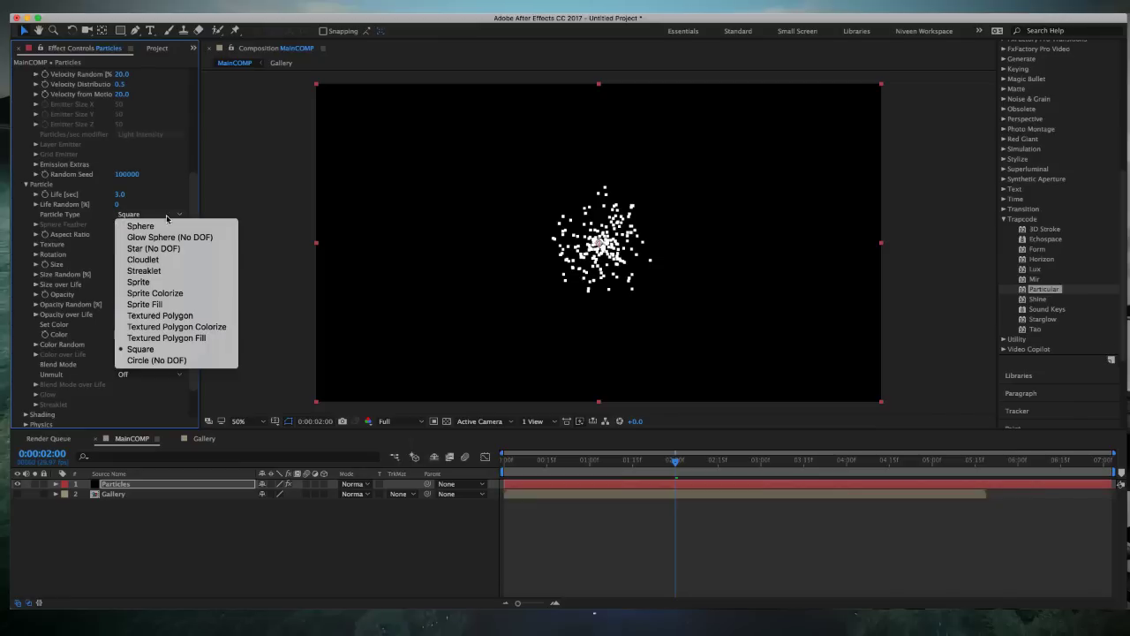
click(179, 317)
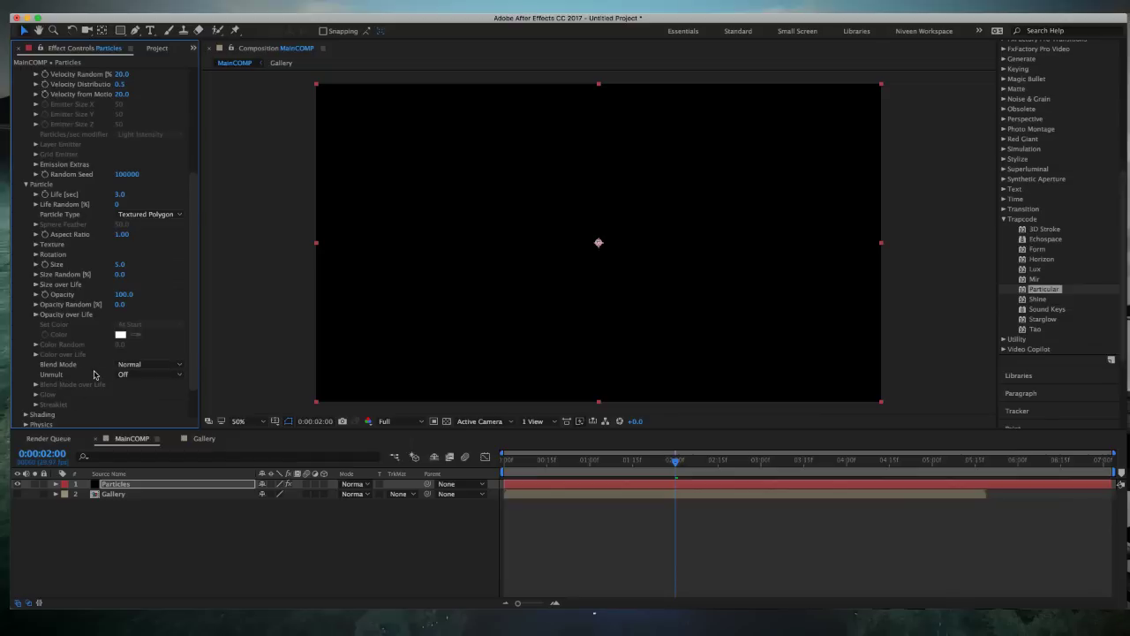
scroll(93, 353, down, 1)
scroll(93, 354, down, 1)
scroll(92, 353, down, 1)
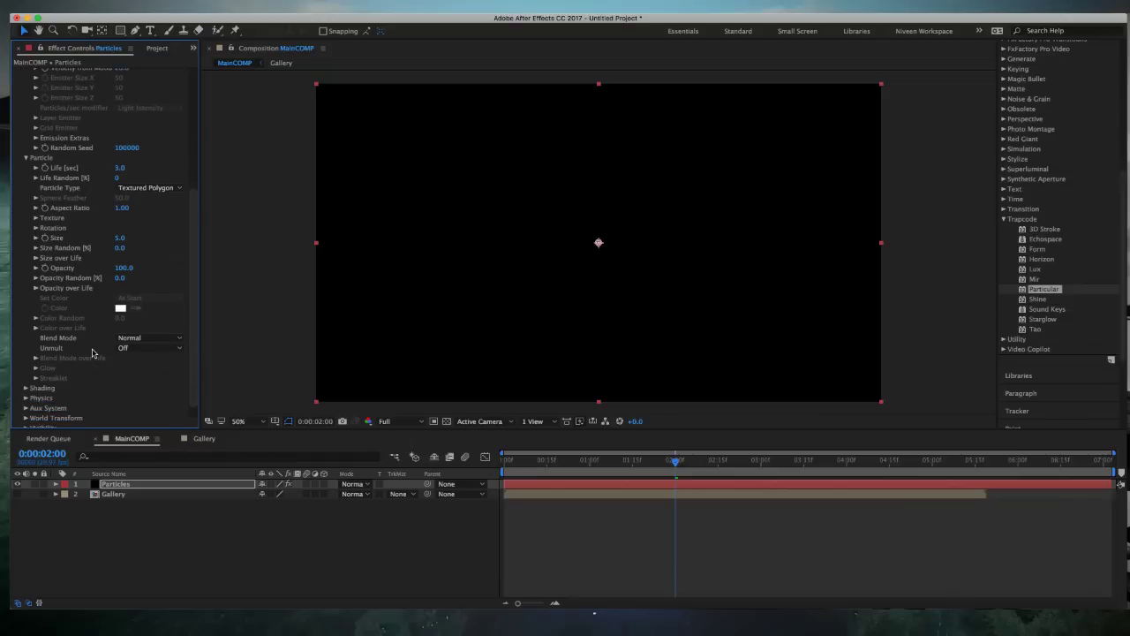
scroll(92, 353, down, 2)
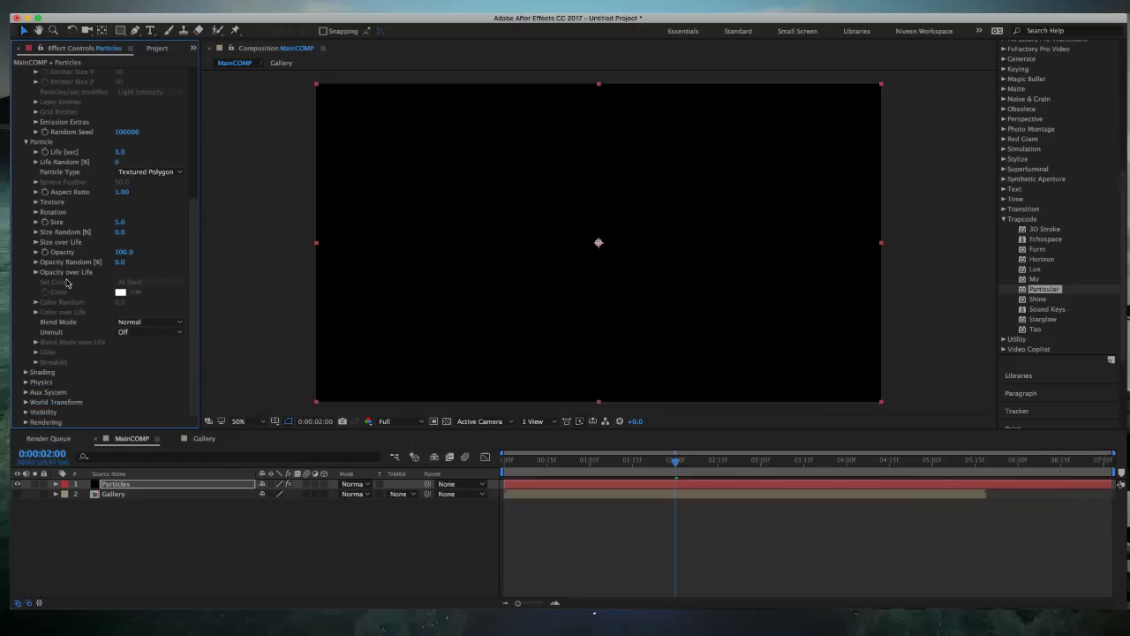
- Use the 2. Gallery layer as the particle texture
click(35, 203)
click(145, 213)
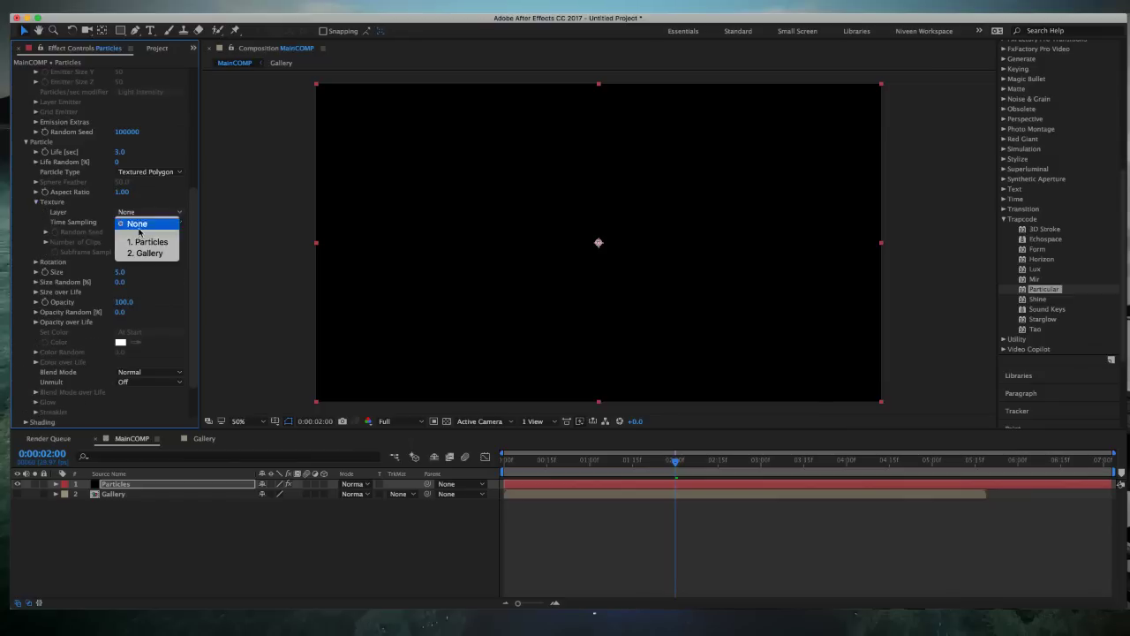
click(146, 254)
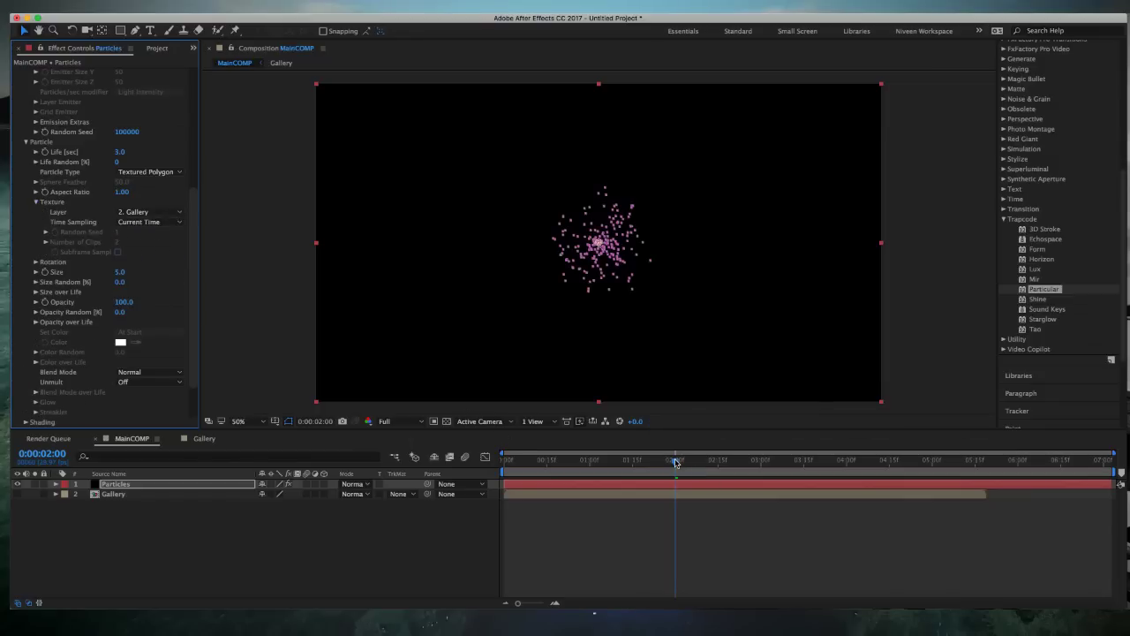
drag(675, 461, 782, 474)
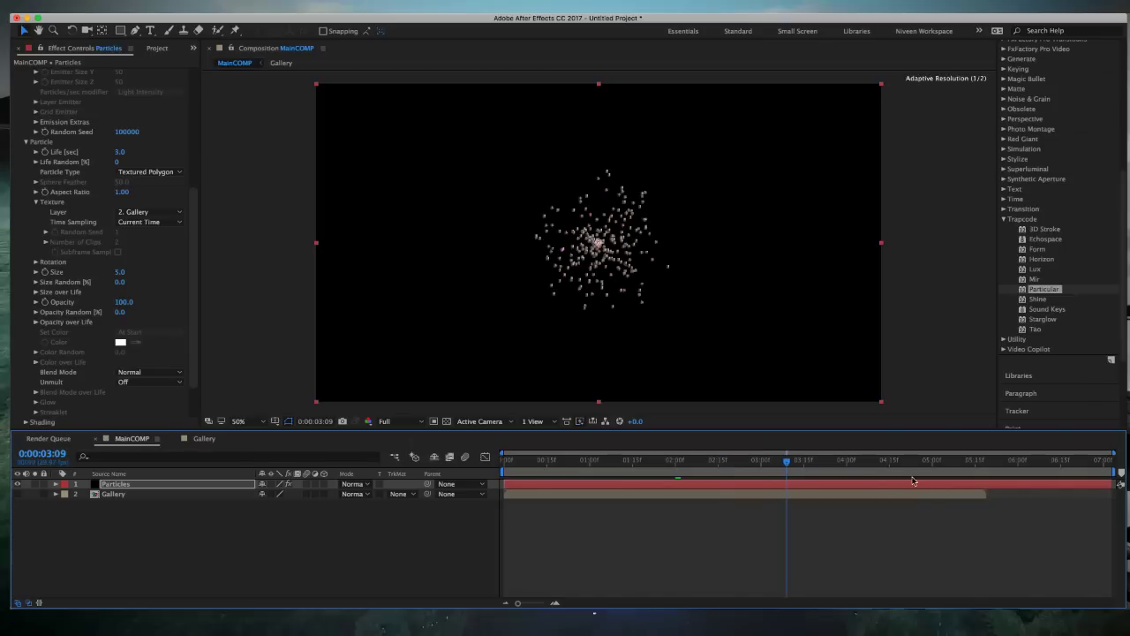
key(slash)
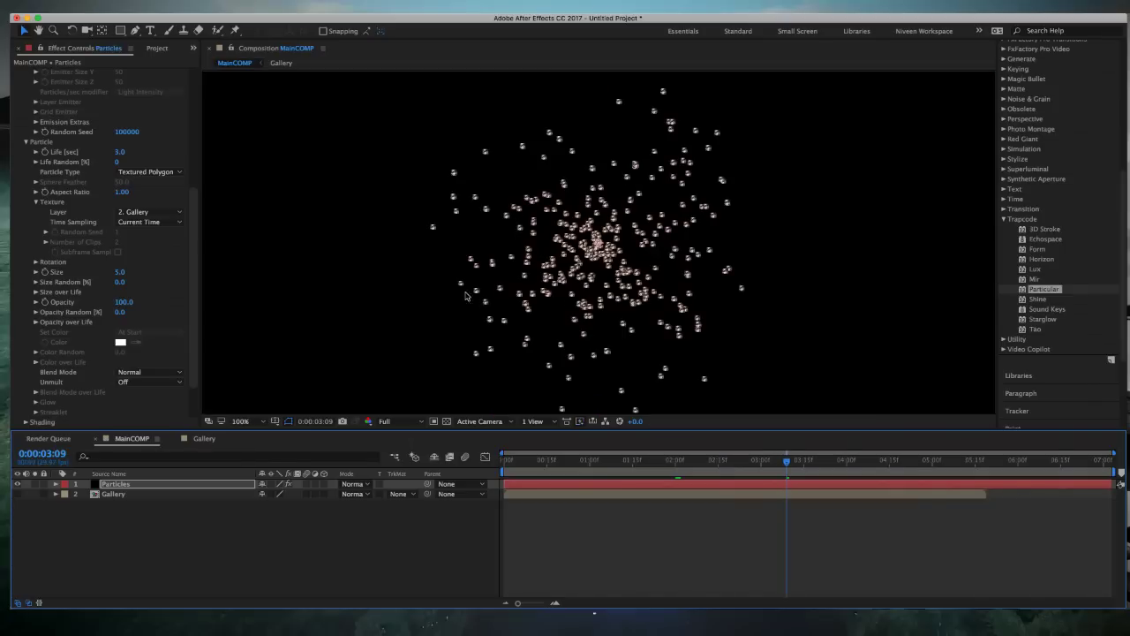
- Set particle Size to 33 and Time Sampling to Random - Still Frame
drag(120, 271, 141, 274)
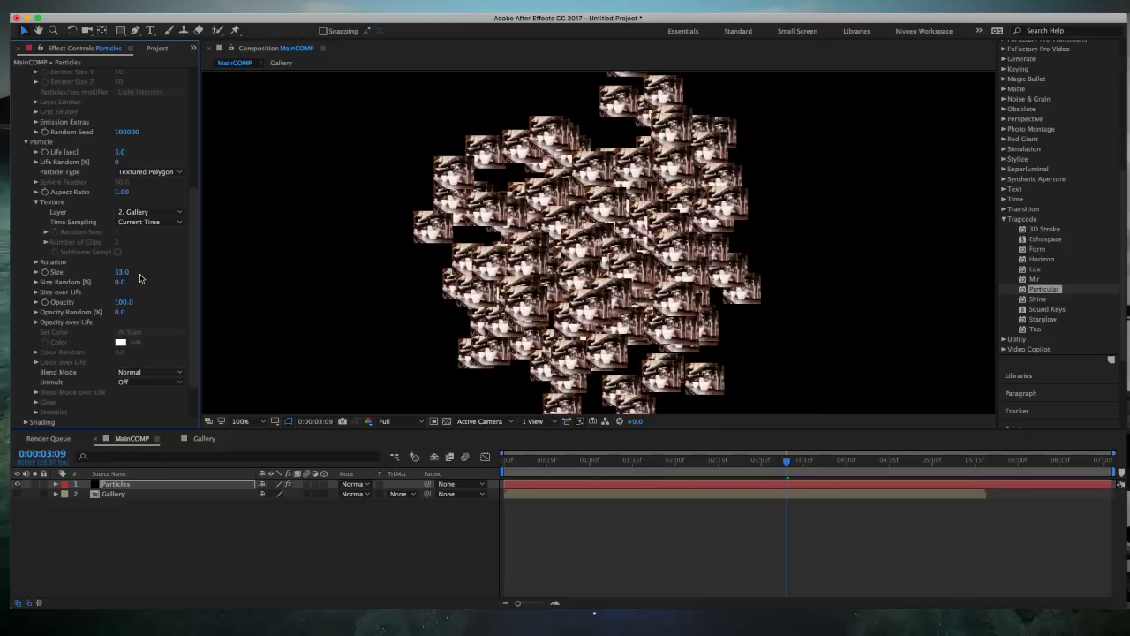
click(183, 221)
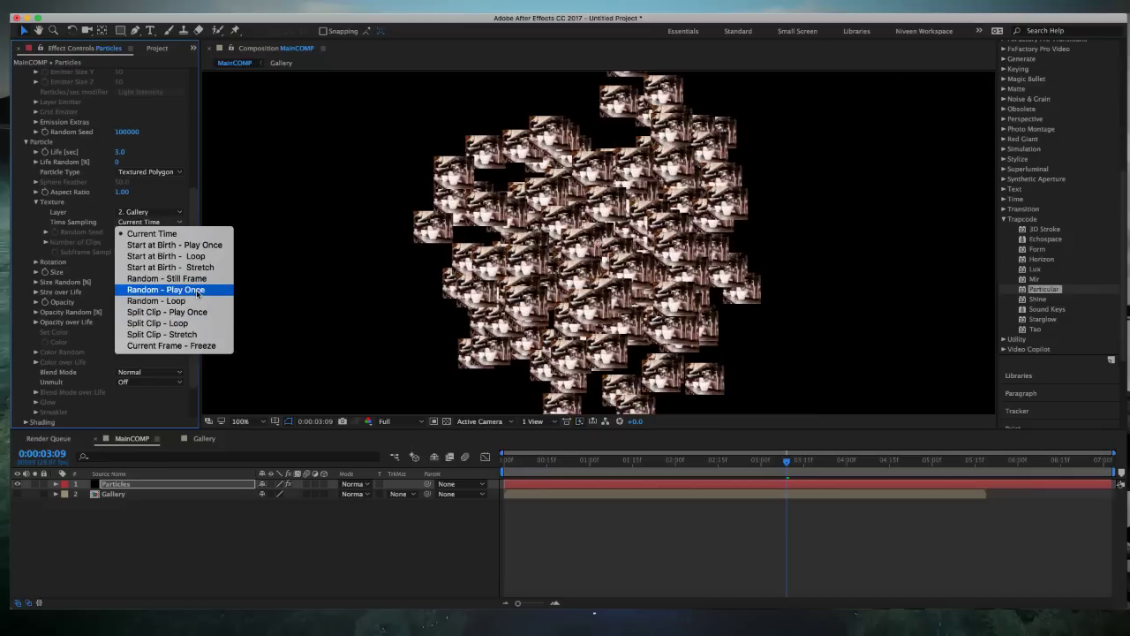
click(196, 280)
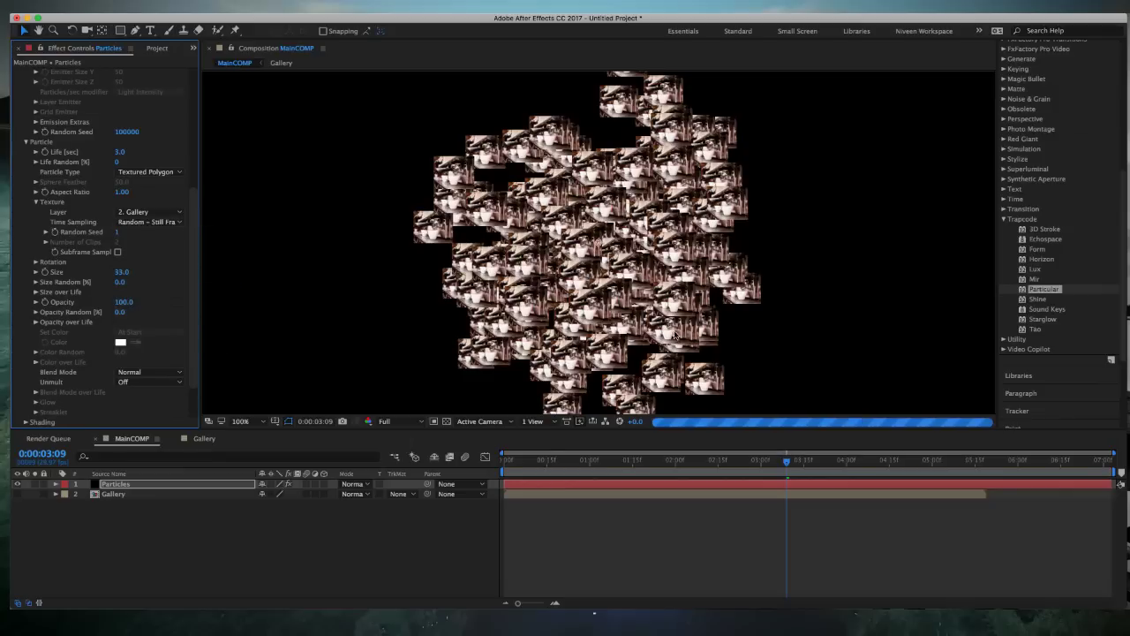
key(comma)
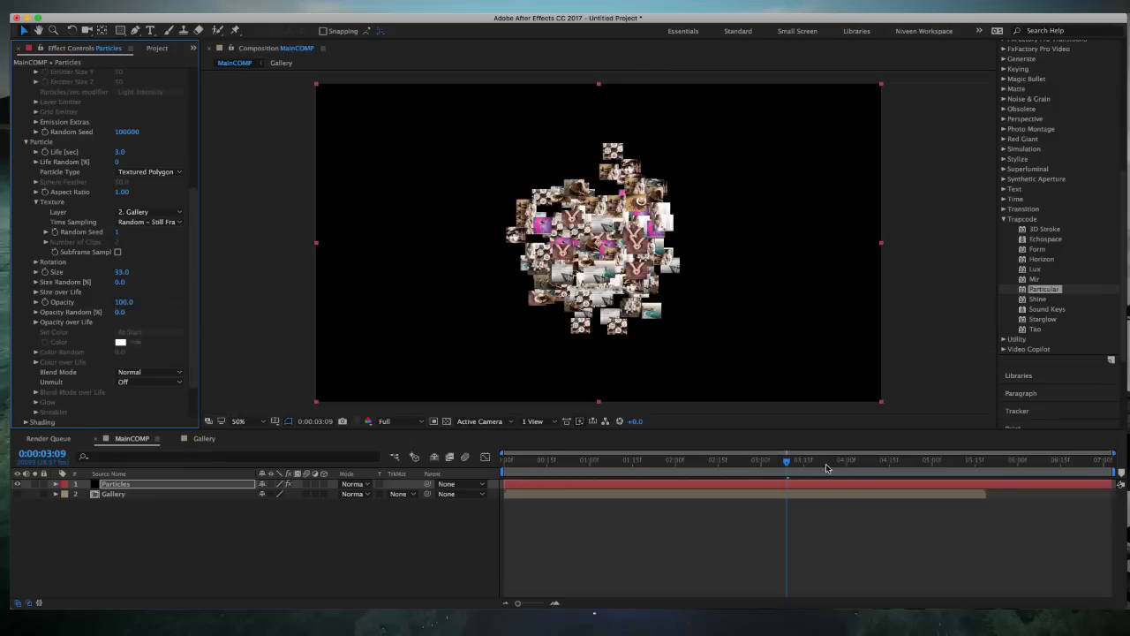
drag(786, 461, 510, 447)
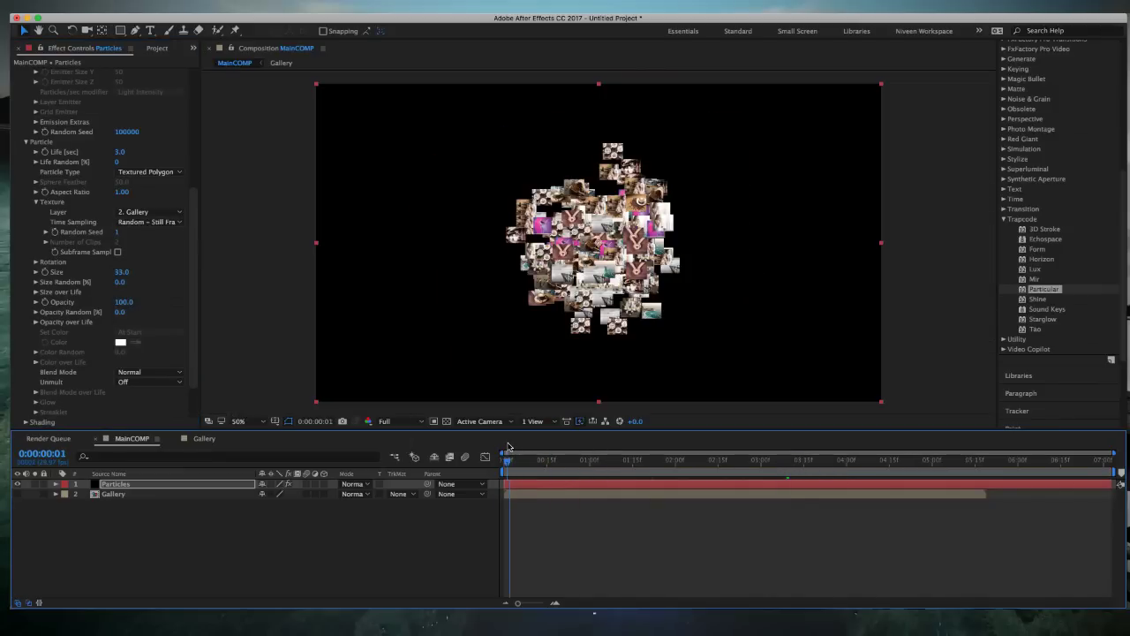
key(space)
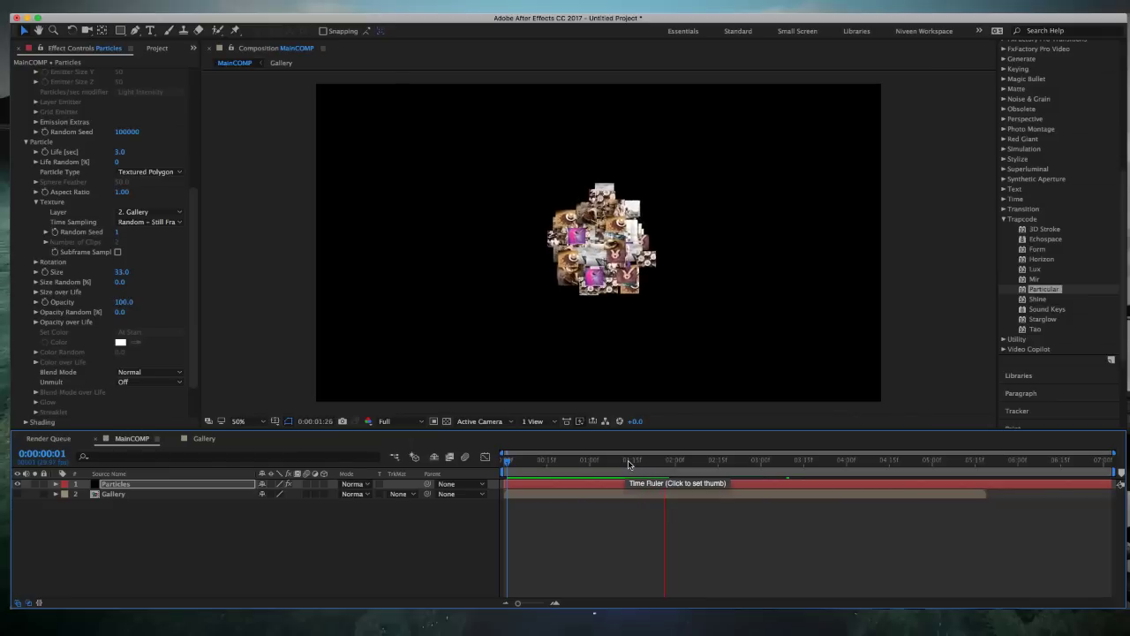
click(629, 463)
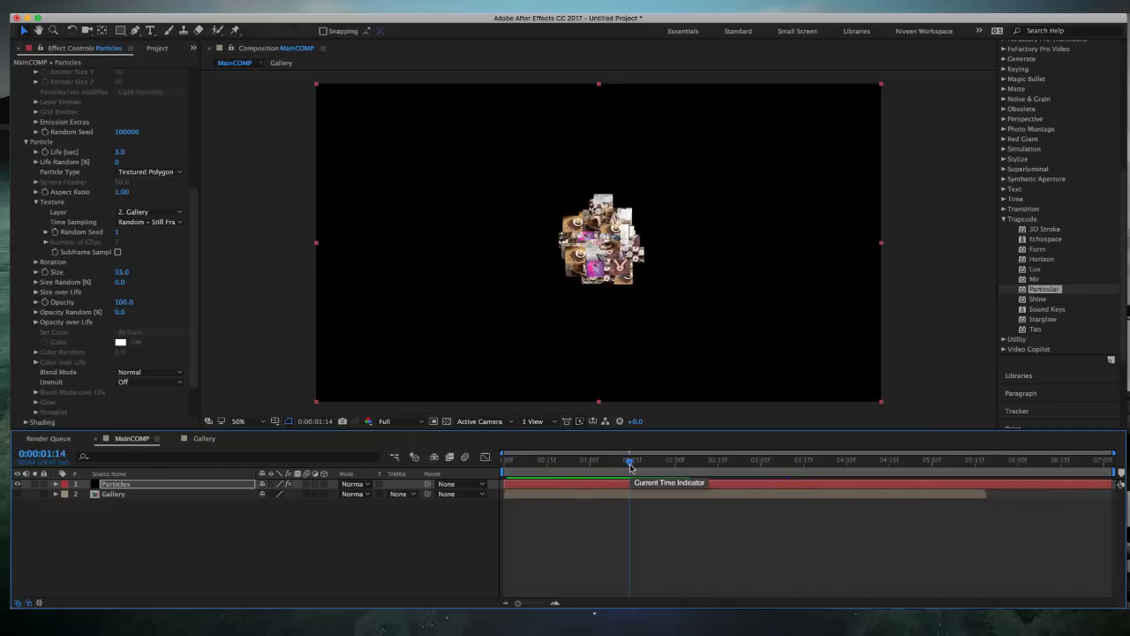
mouse_move(630, 464)
mouse_down()
mouse_move(784, 495)
mouse_move(581, 493)
mouse_up()
scroll(186, 200, up, 2)
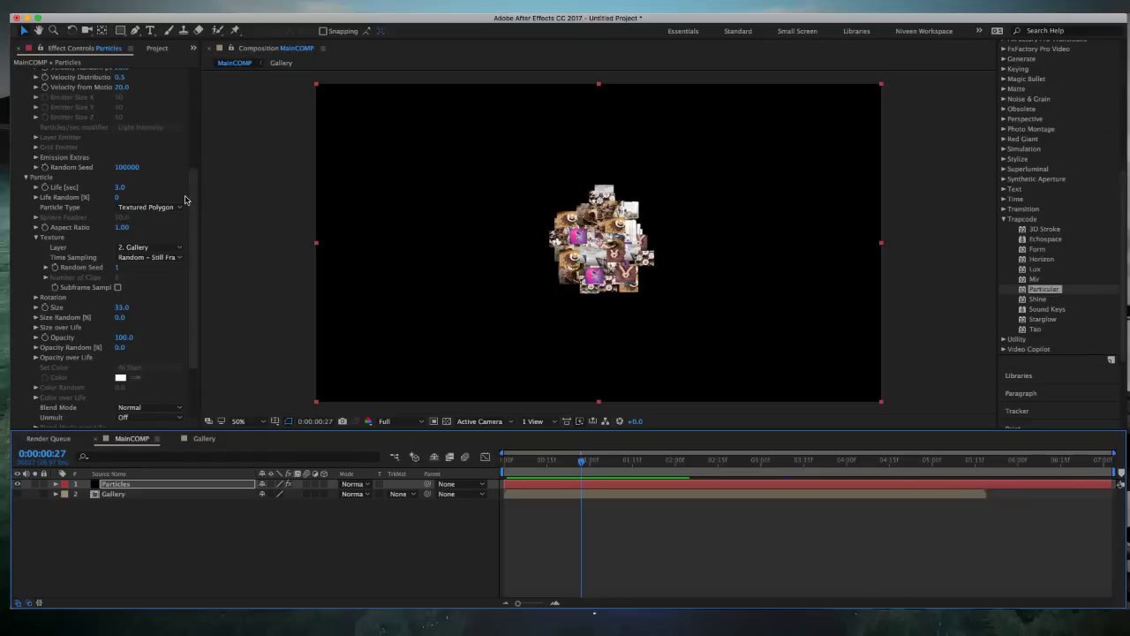
scroll(186, 199, up, 2)
scroll(186, 200, up, 4)
scroll(185, 200, up, 4)
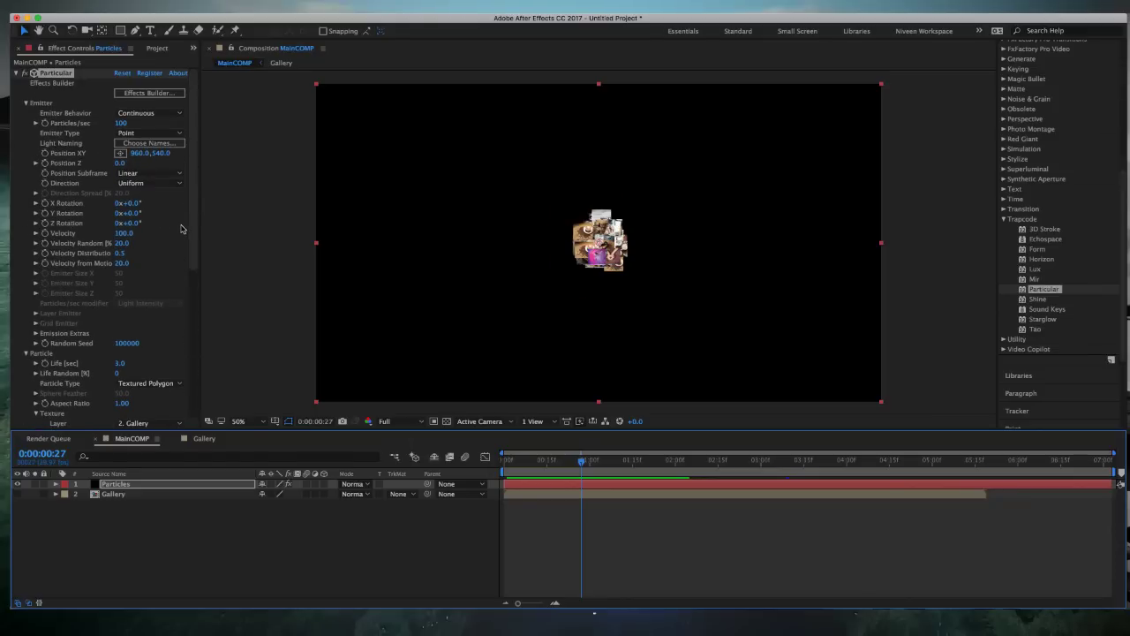
- Set Velocity Random to 0 and Velocity to 300
click(121, 243)
text(0)
key(Return)
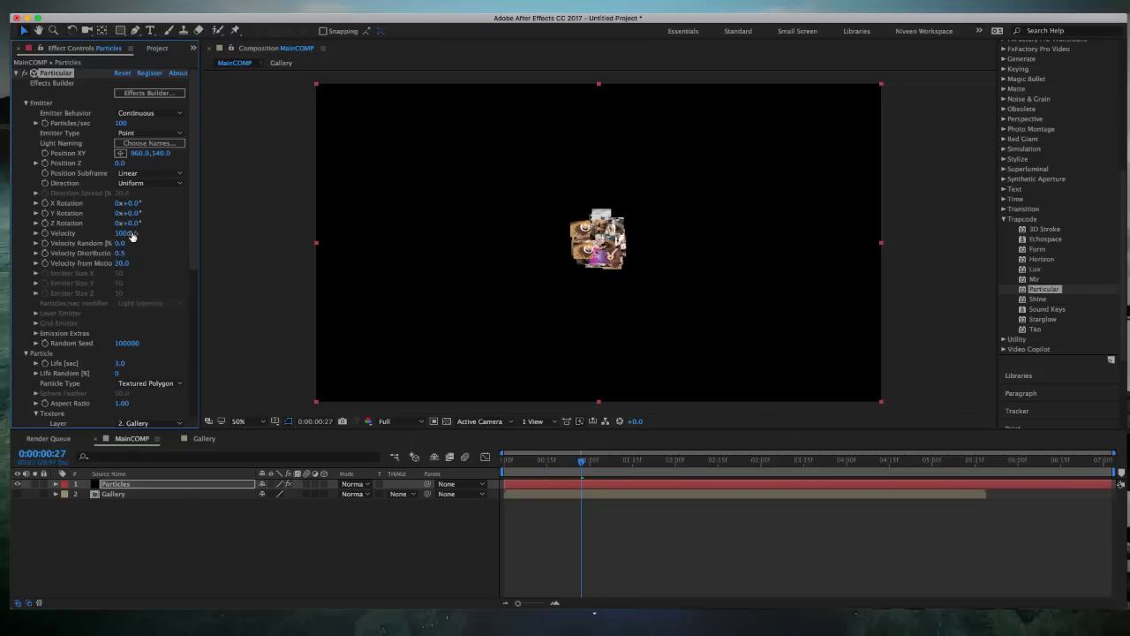
click(123, 233)
text(300)
key(Return)
- Raise Velocity to 910 and Particles/sec to 270, then return to 0:00:00:16
drag(141, 235, 155, 236)
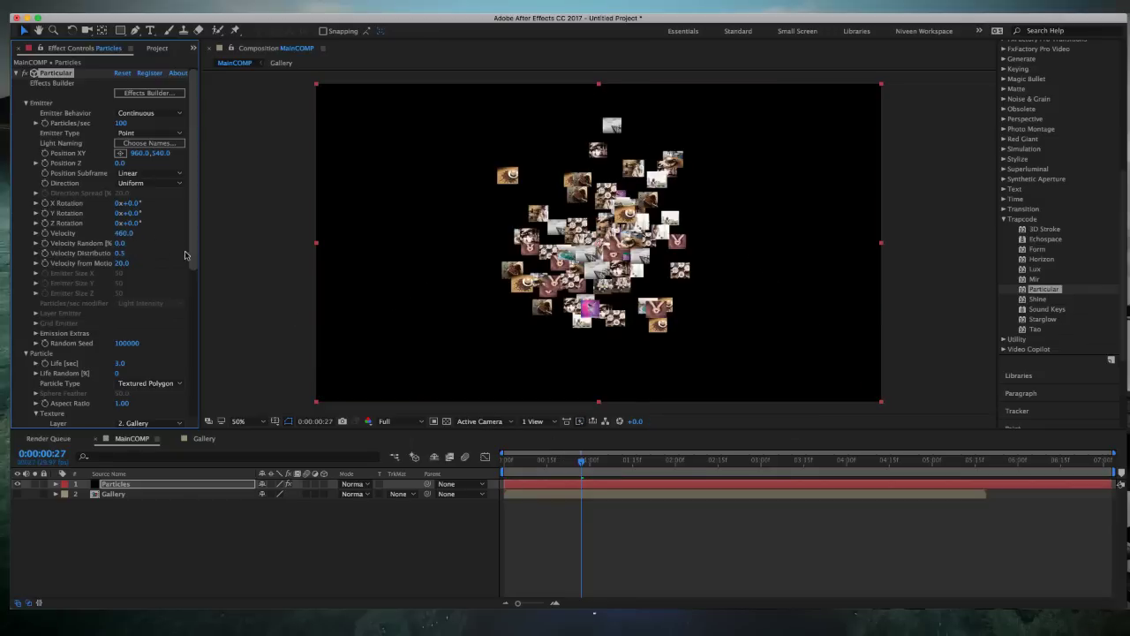
drag(128, 234, 149, 240)
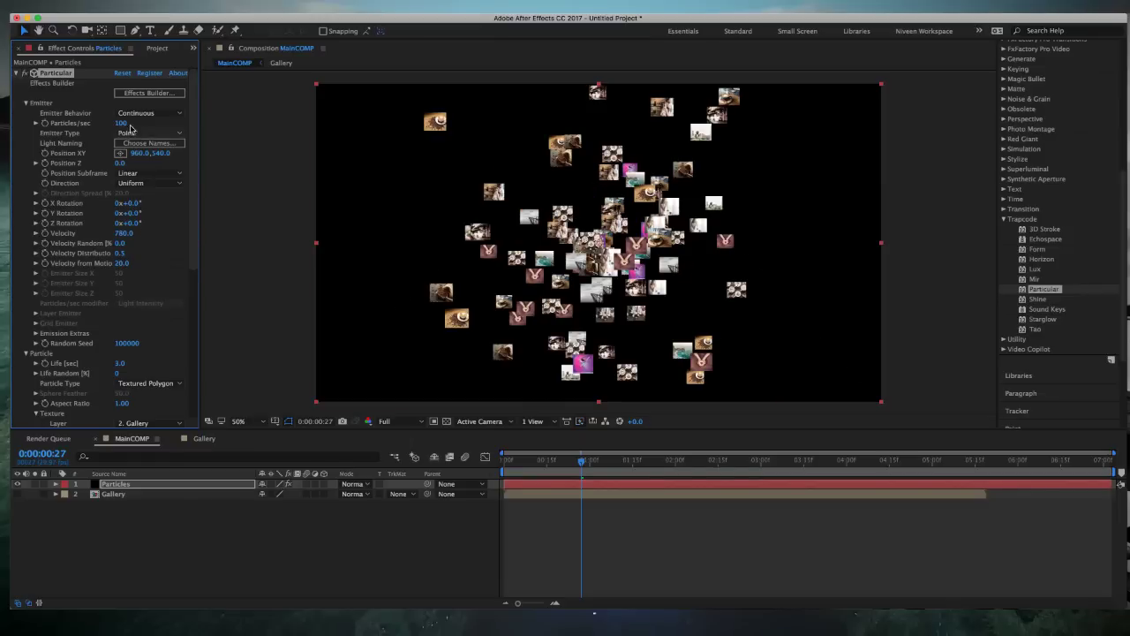
drag(128, 123, 121, 123)
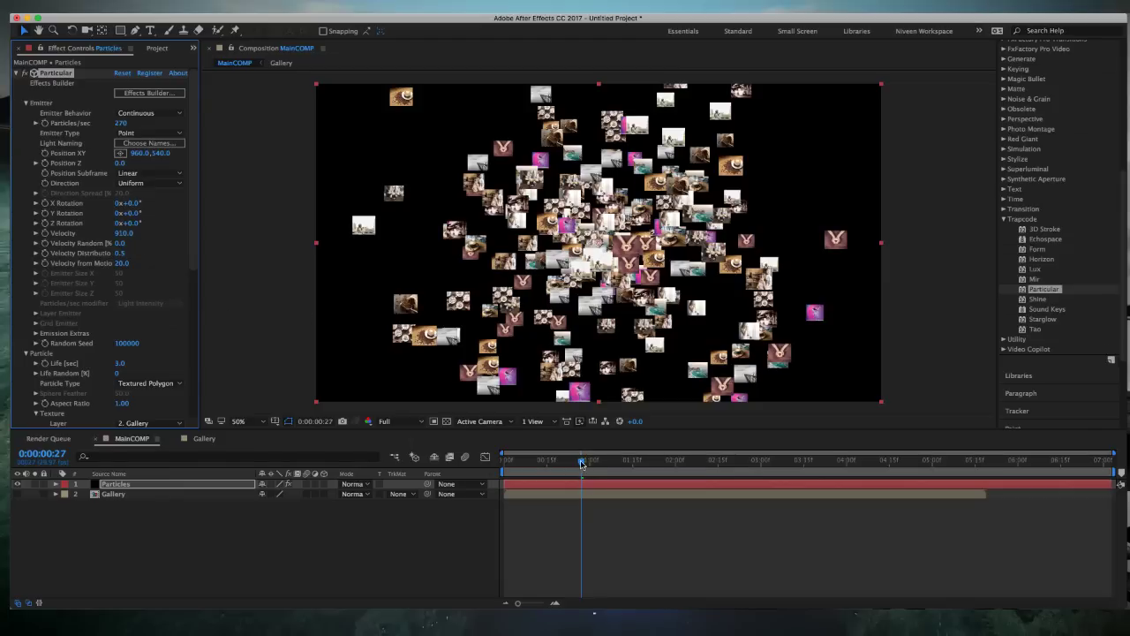
drag(582, 464, 550, 461)
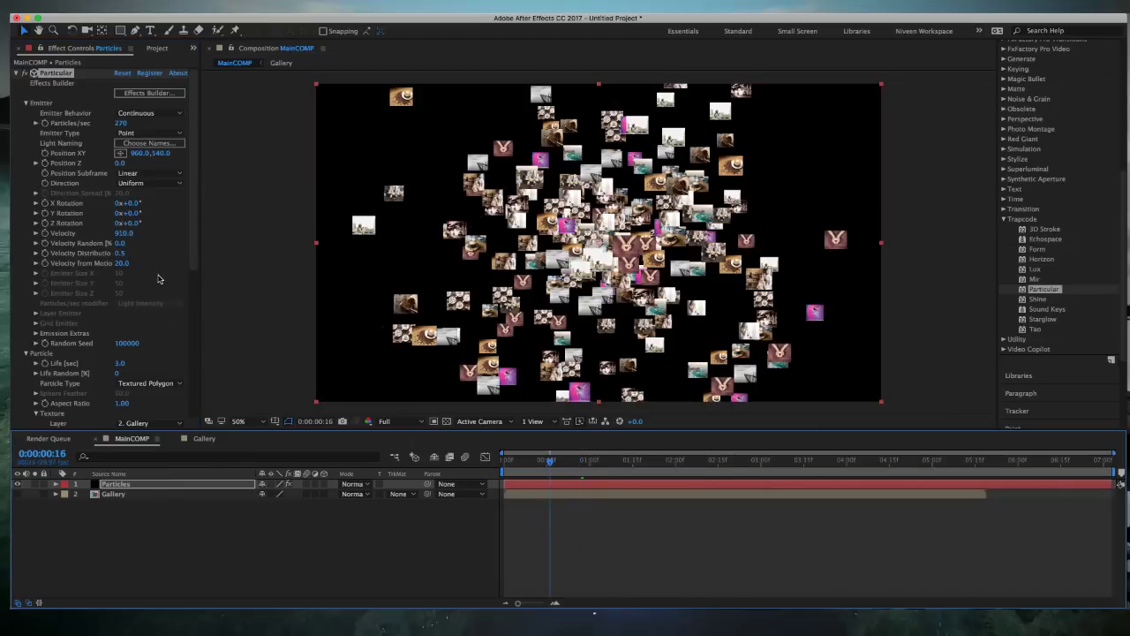
- Set Size Random to 100, expand Size over Life, and widen the Effect Controls panel
scroll(159, 279, down, 2)
scroll(161, 280, down, 2)
scroll(164, 280, down, 3)
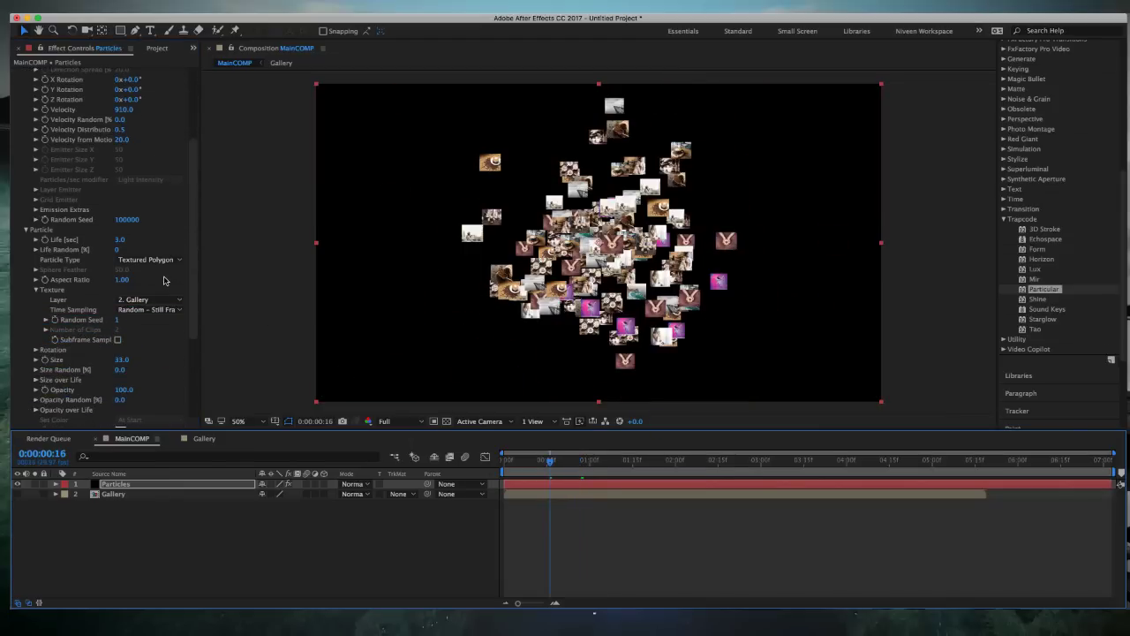
scroll(163, 279, down, 1)
scroll(164, 280, down, 2)
scroll(163, 280, down, 2)
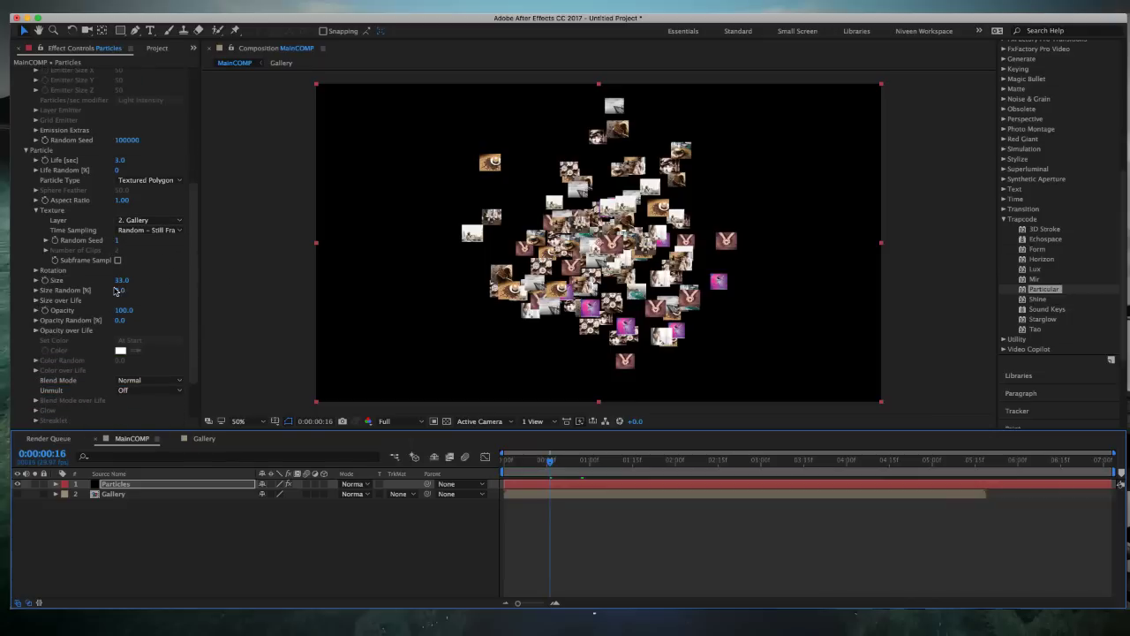
click(123, 292)
drag(231, 293, 147, 301)
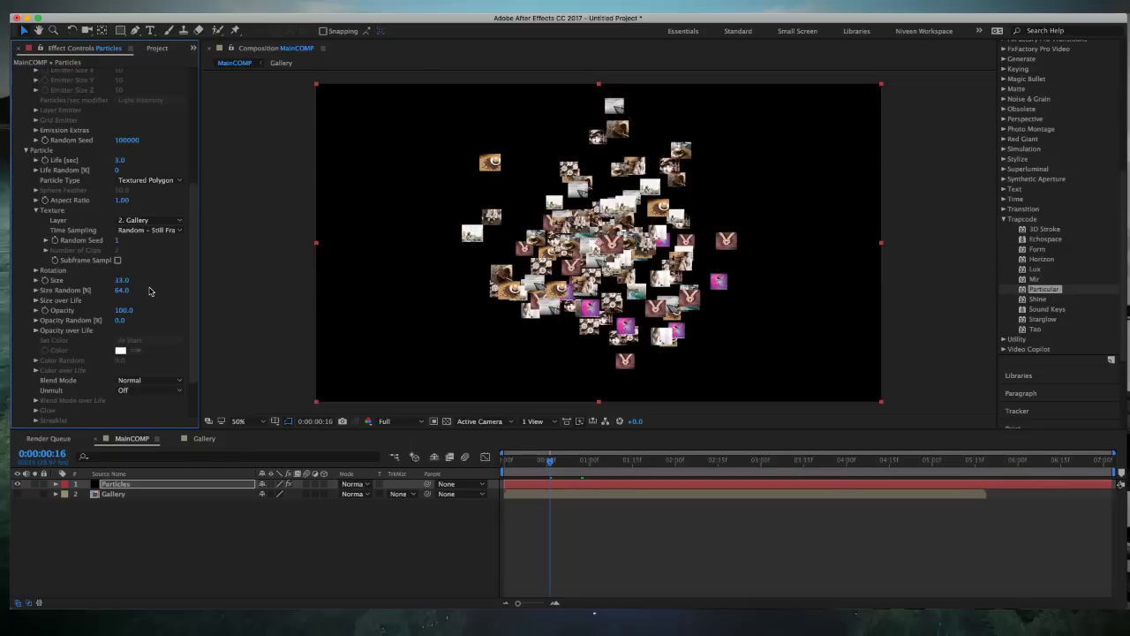
click(126, 290)
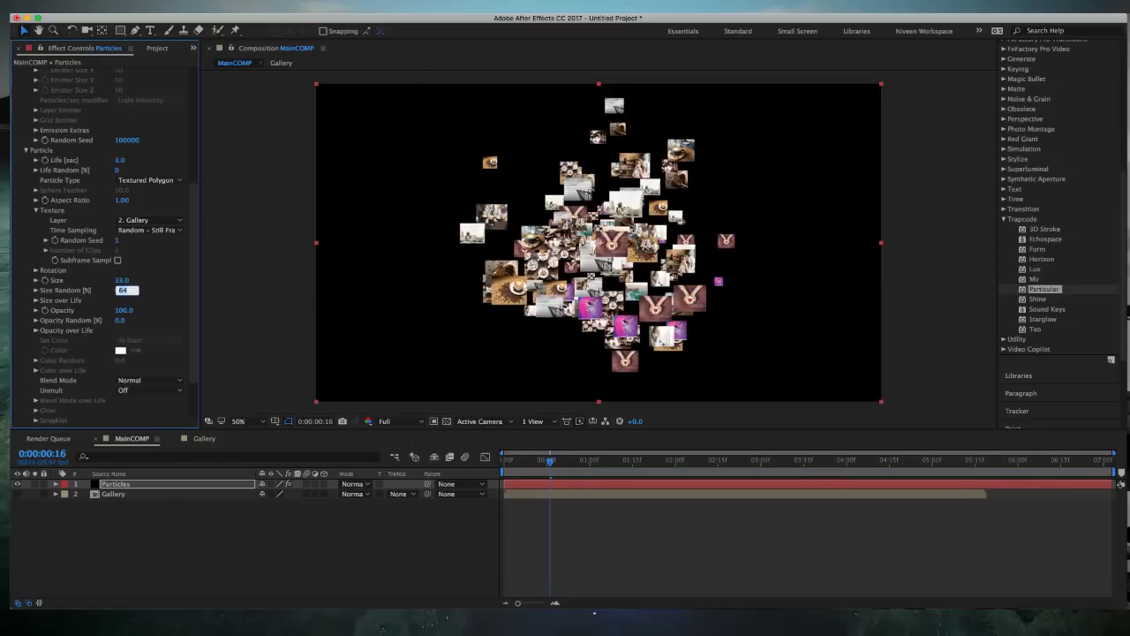
text(100)
key(Return)
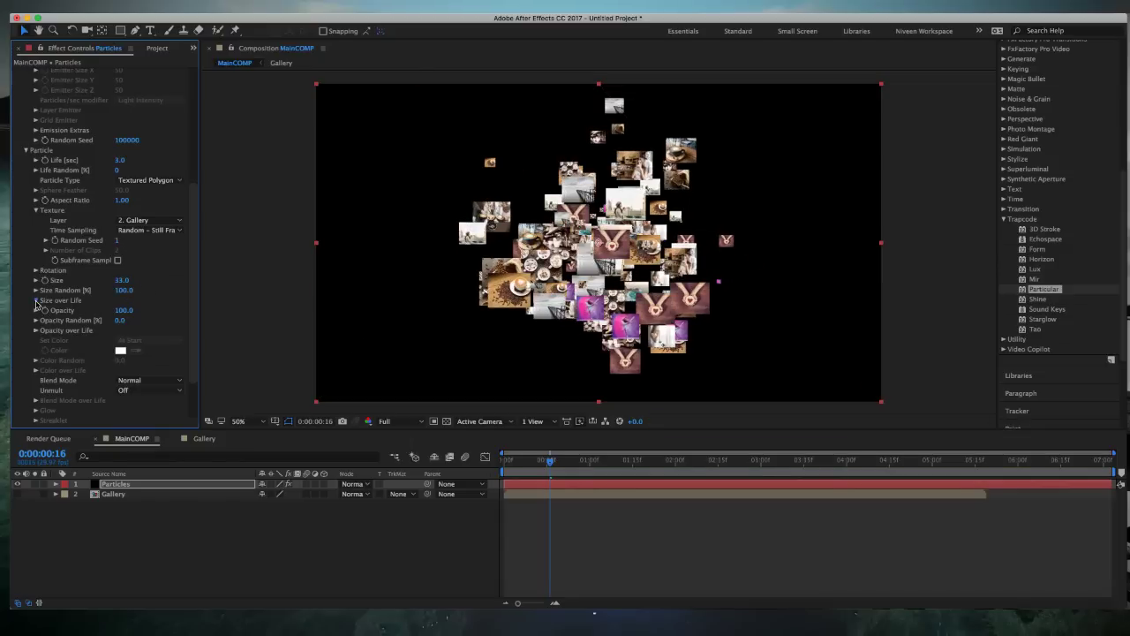
click(36, 301)
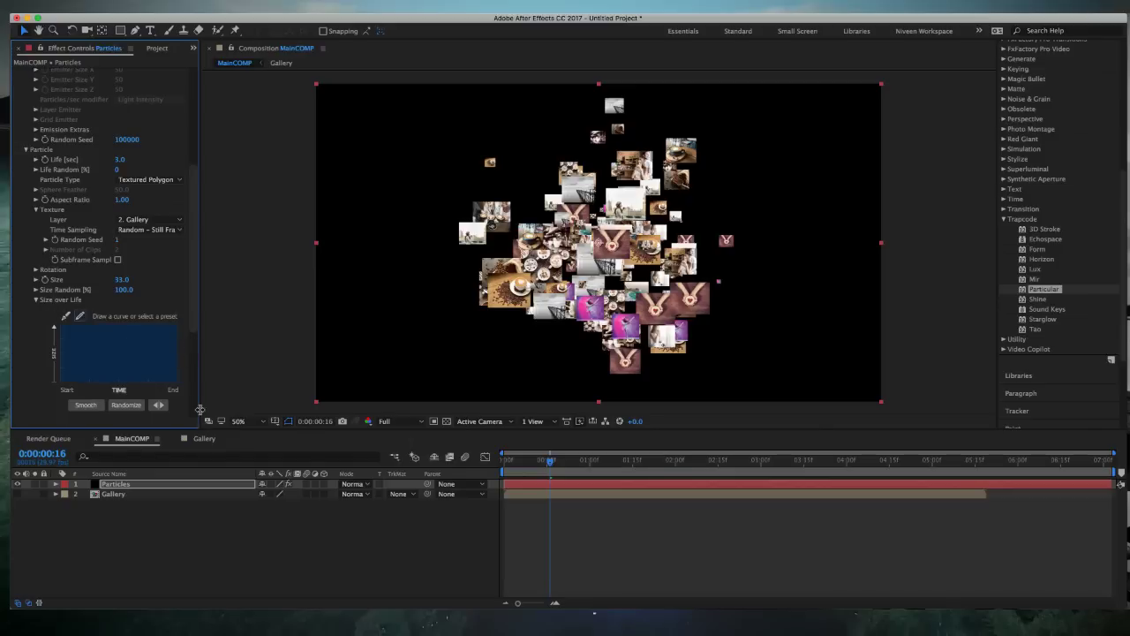
drag(200, 410, 263, 415)
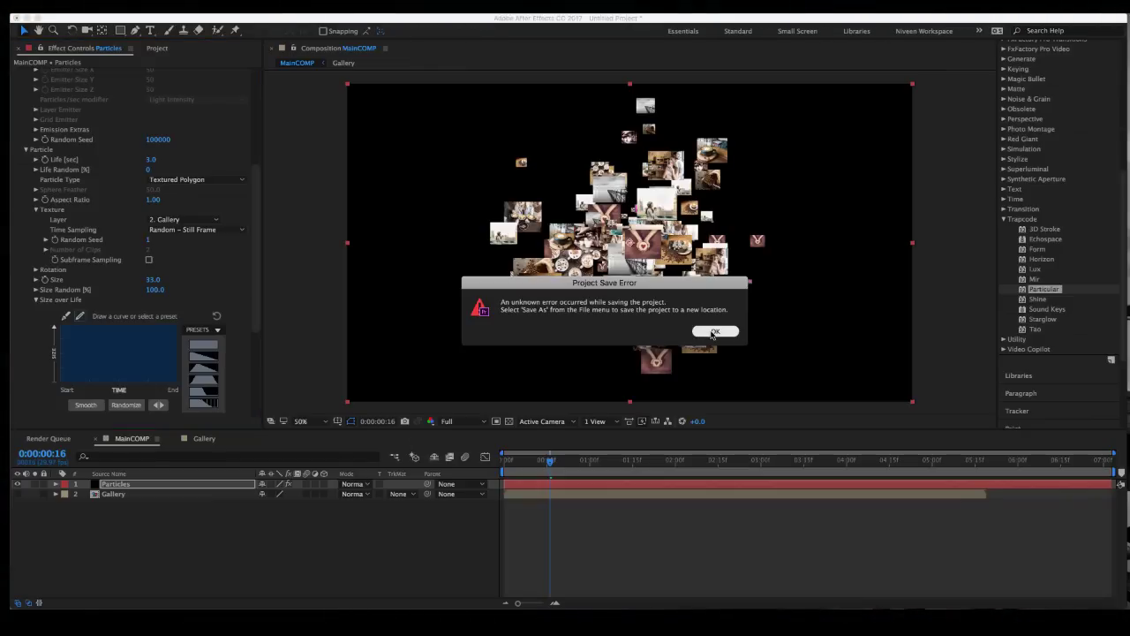
- Dismiss the save error and save the project as ParticleGallery in Documents
click(713, 332)
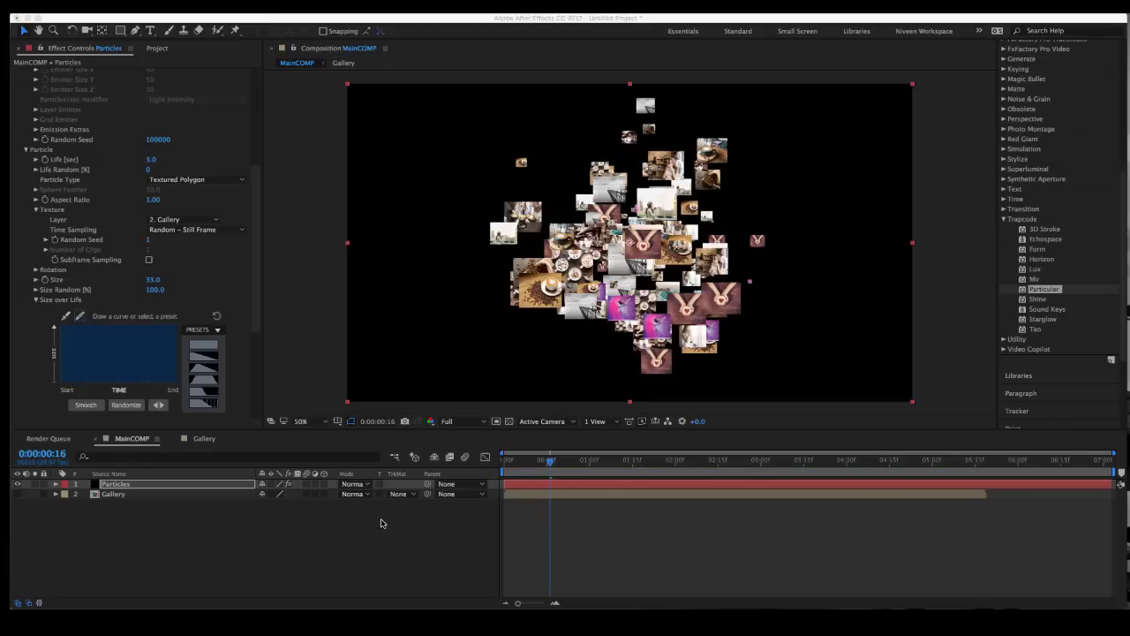
click(113, 8)
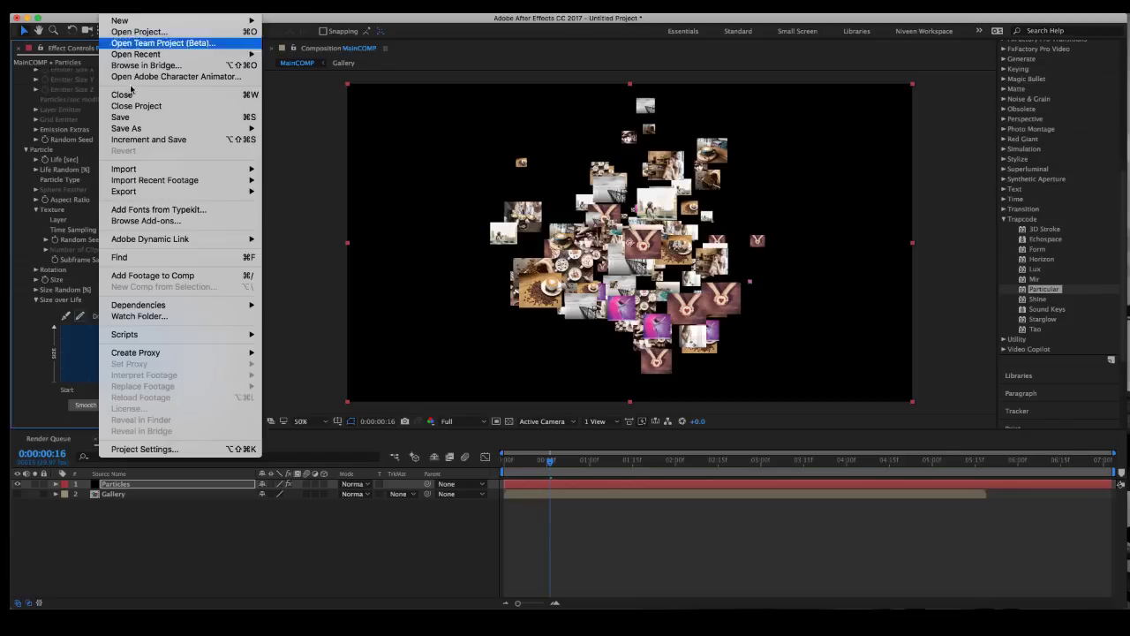
mouse_move(132, 128)
click(279, 141)
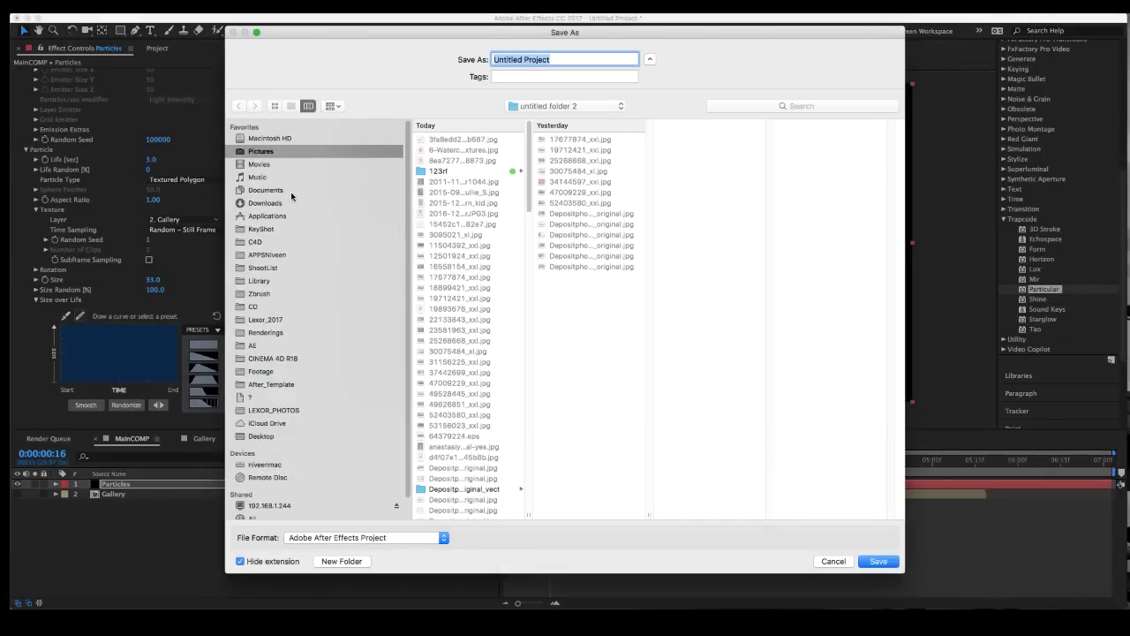
click(371, 189)
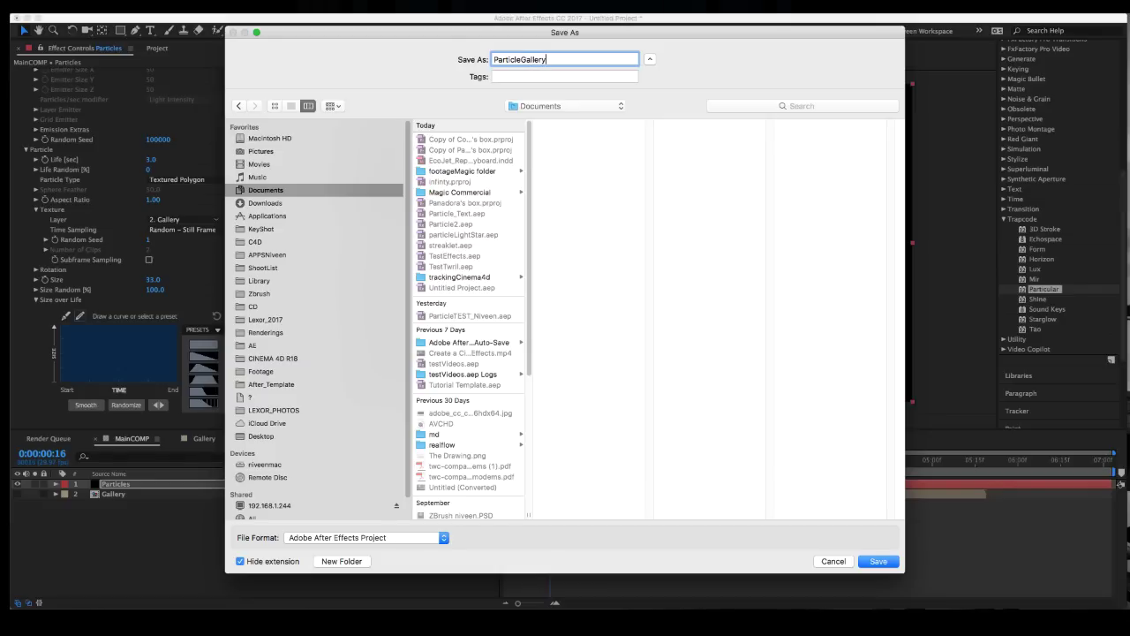
click(862, 561)
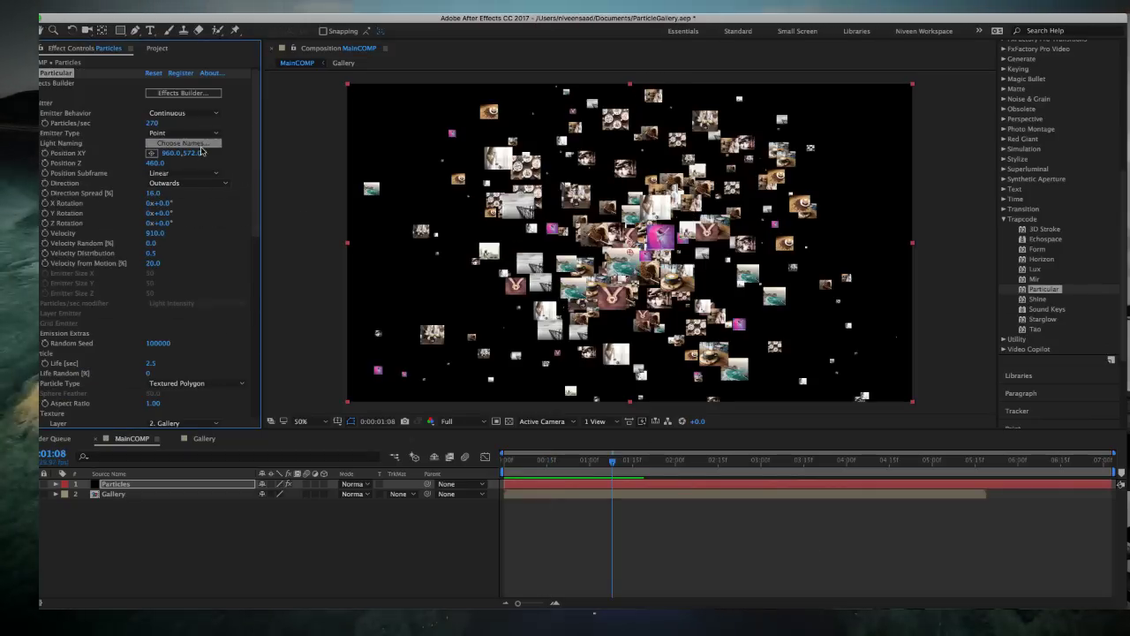
- Switch the Emitter Type to Box, size it 77/46/14, and set Position Z to 70
click(172, 134)
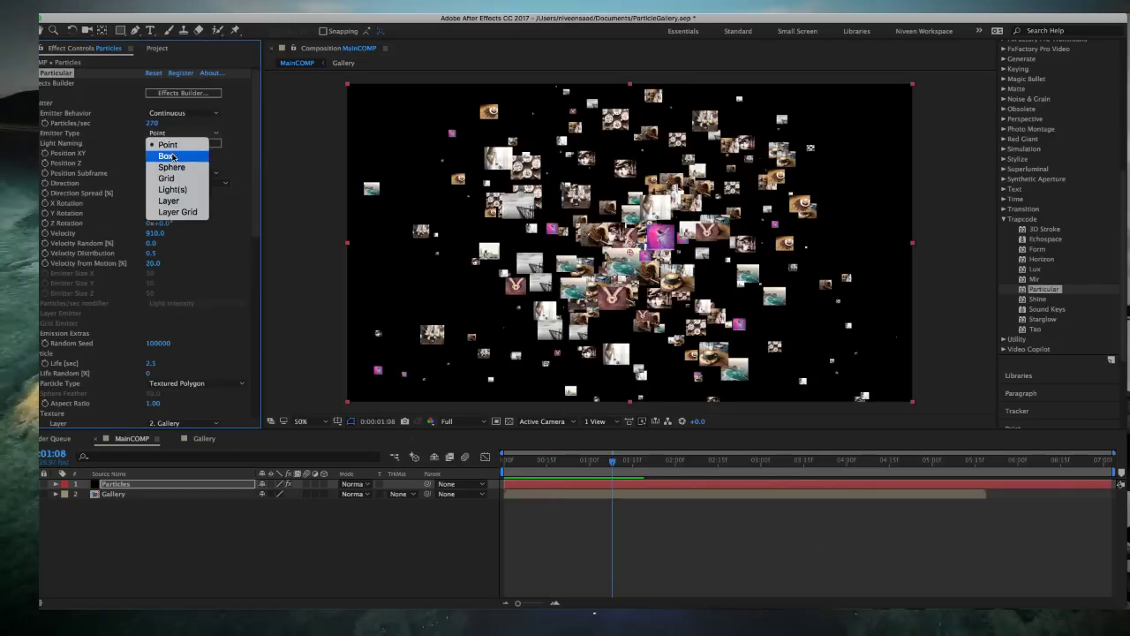
click(168, 156)
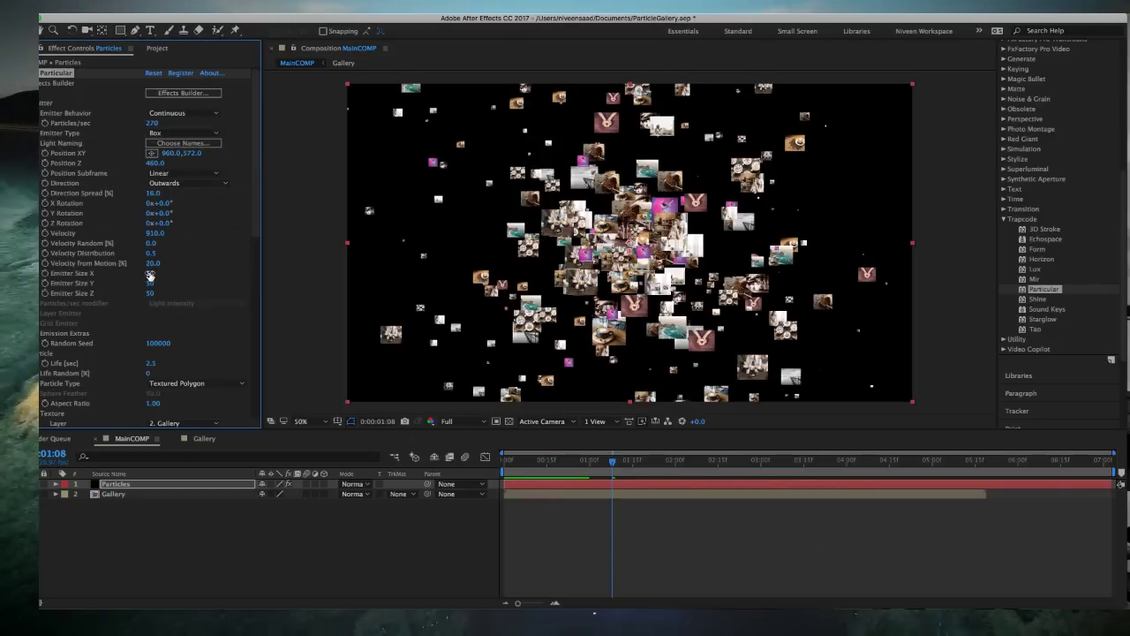
mouse_move(150, 276)
mouse_down()
mouse_move(166, 273)
mouse_move(124, 291)
mouse_up()
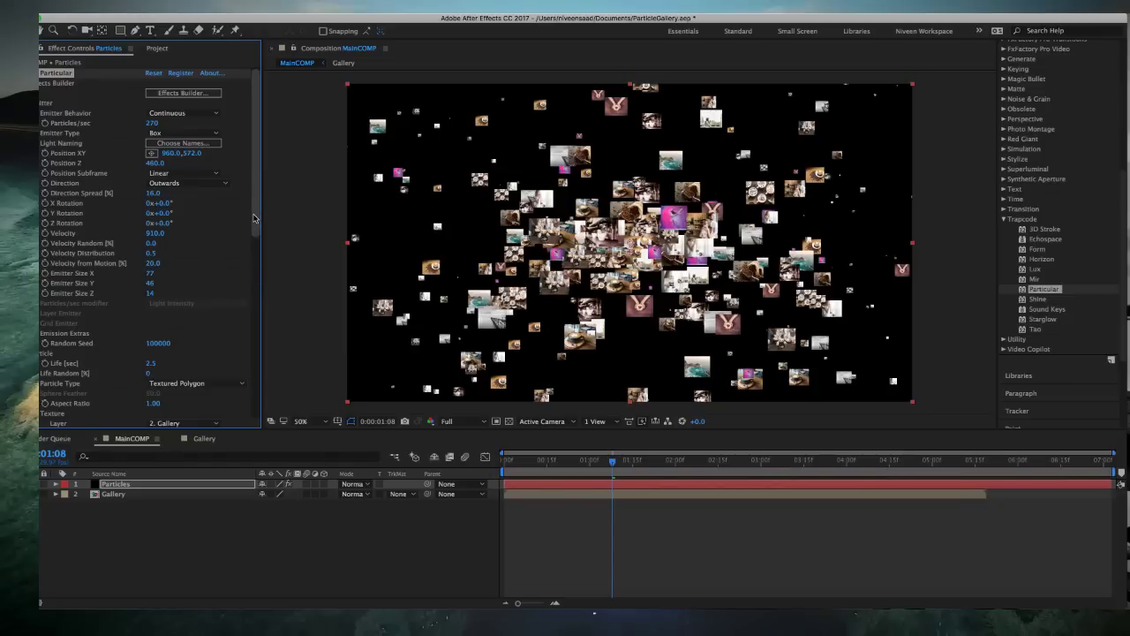
mouse_move(253, 217)
mouse_down()
mouse_move(253, 227)
mouse_move(253, 218)
mouse_up()
mouse_move(155, 163)
mouse_down()
mouse_move(113, 174)
mouse_move(187, 172)
mouse_up()
mouse_move(613, 461)
mouse_down()
mouse_move(527, 459)
mouse_move(490, 472)
mouse_up()
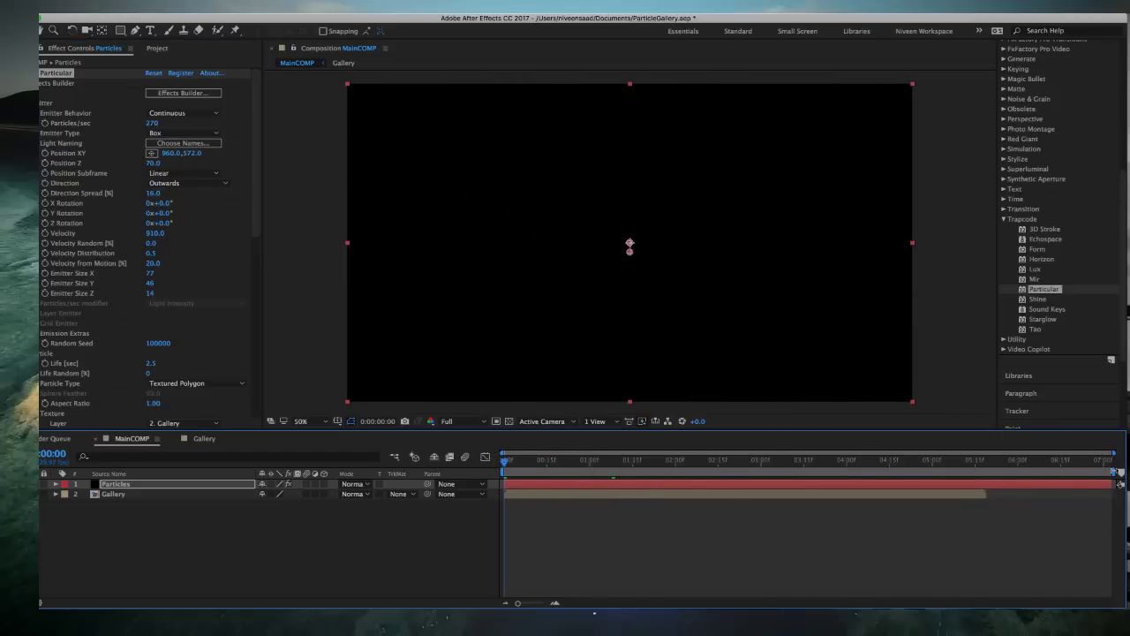
- End the work area at about 3 seconds and preview the particle animation
drag(1061, 471, 793, 463)
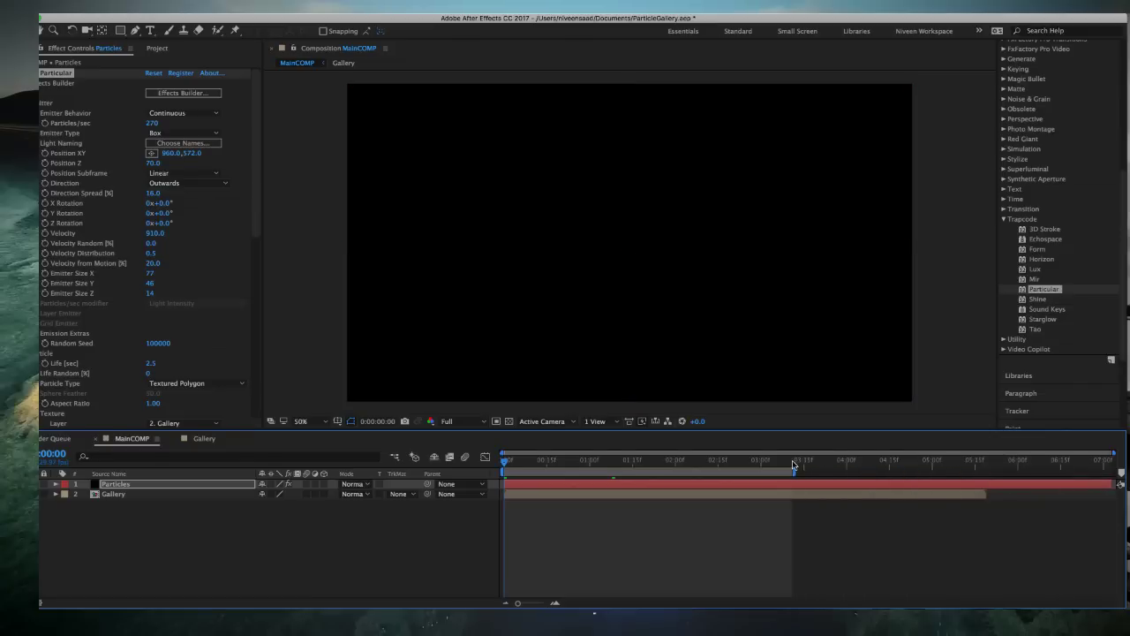
key(space)
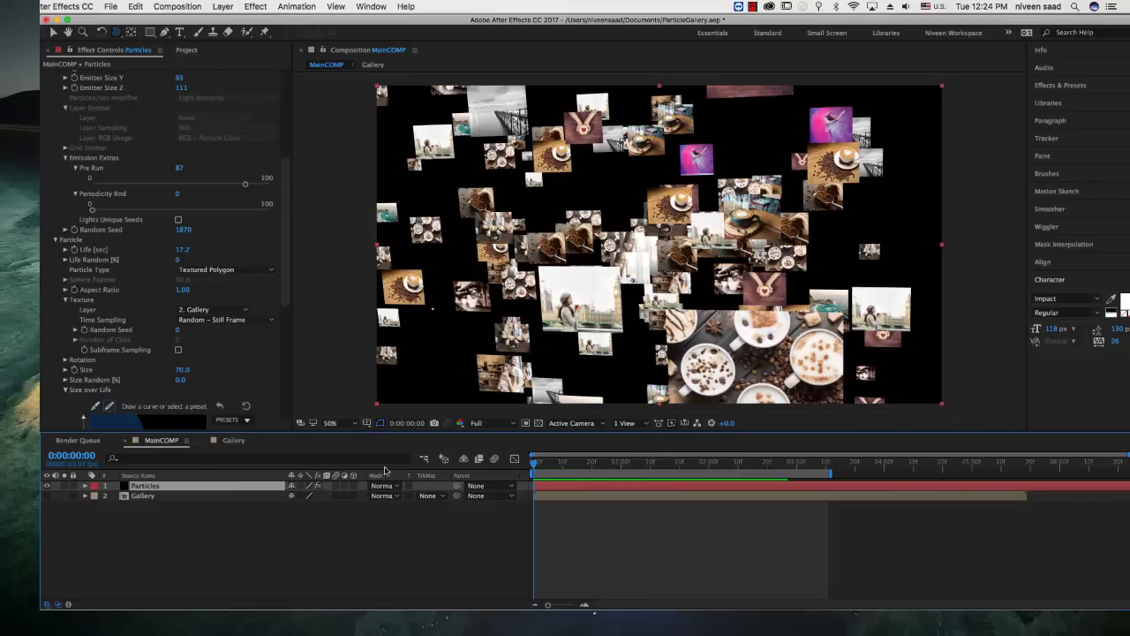
drag(287, 246, 287, 313)
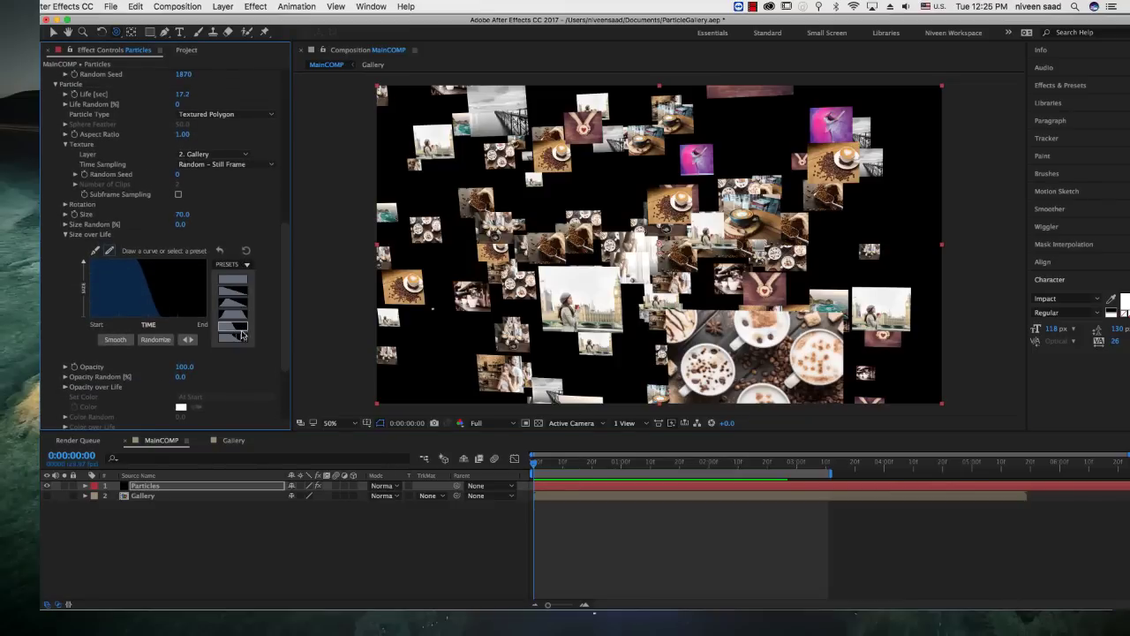
- Try Outwards as the particle direction, then set it back to Uniform
drag(287, 265, 286, 111)
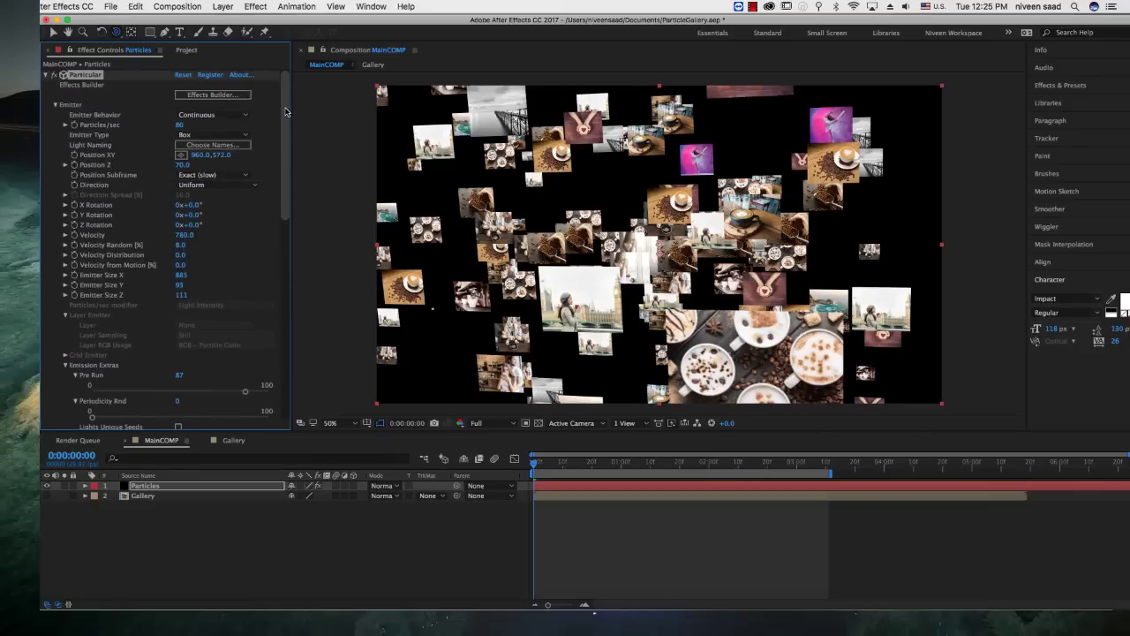
click(254, 186)
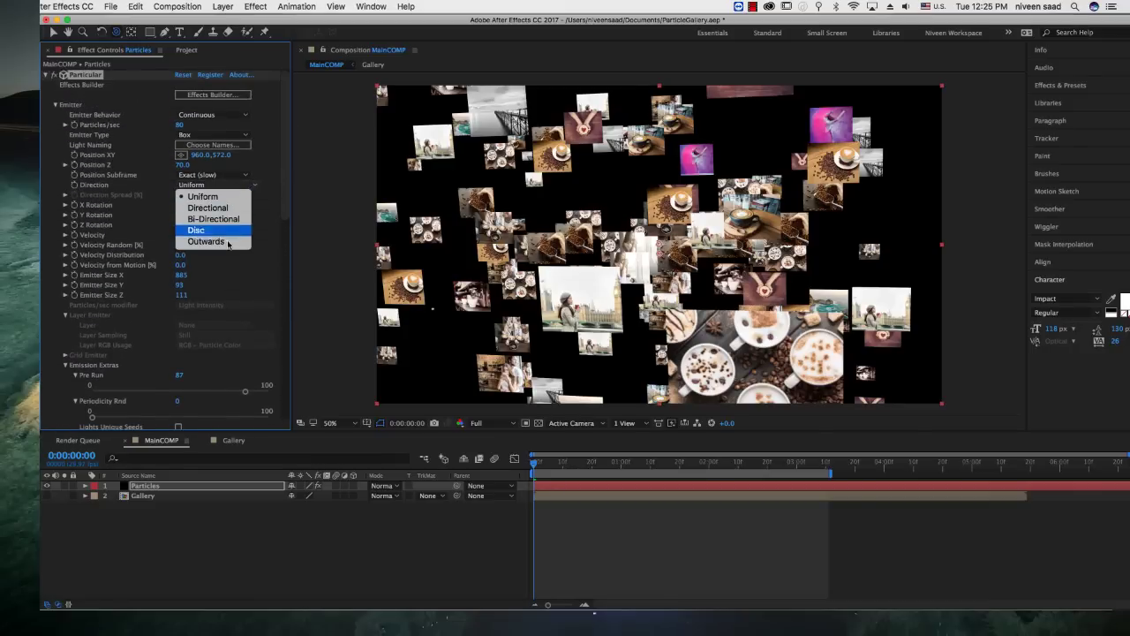
click(232, 185)
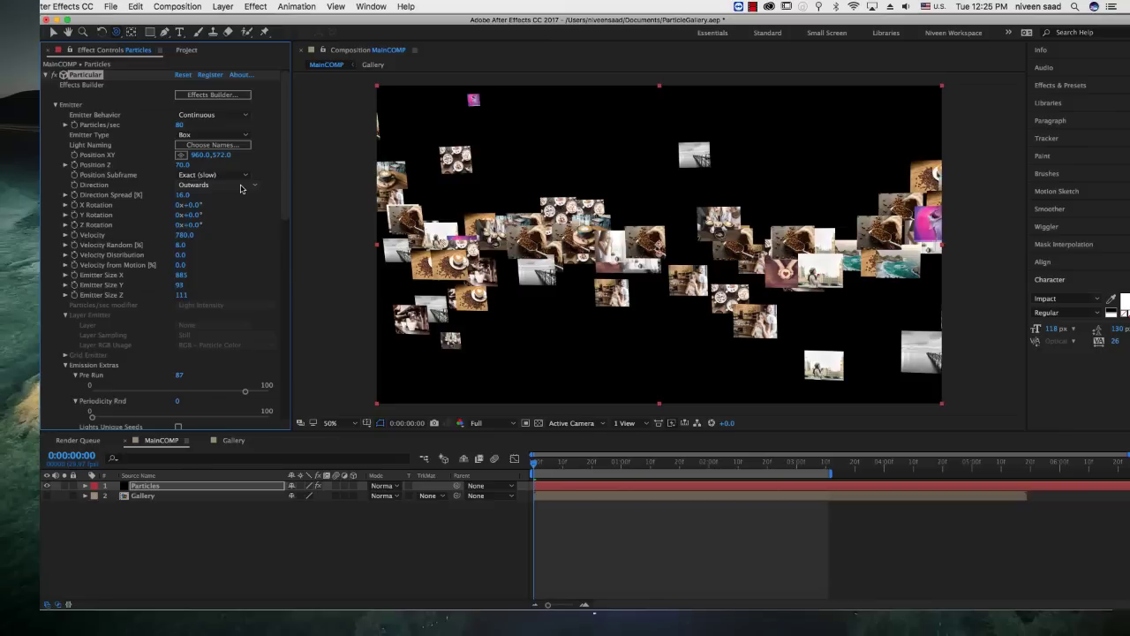
click(240, 186)
click(231, 197)
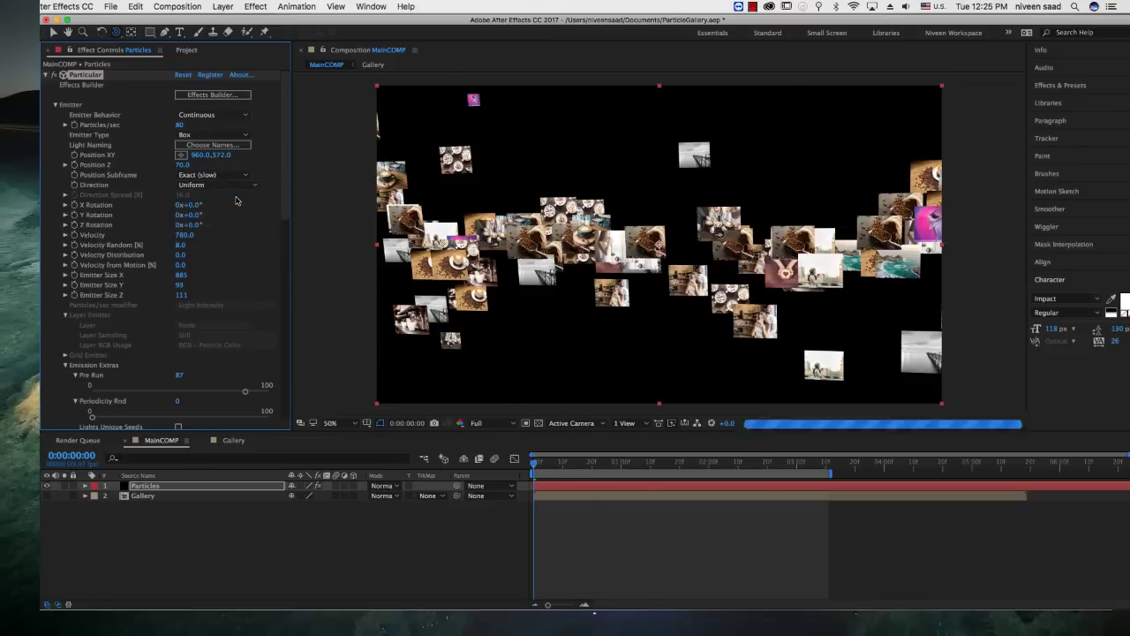
- Raise the particle Size from 70 to 80
drag(285, 173, 293, 339)
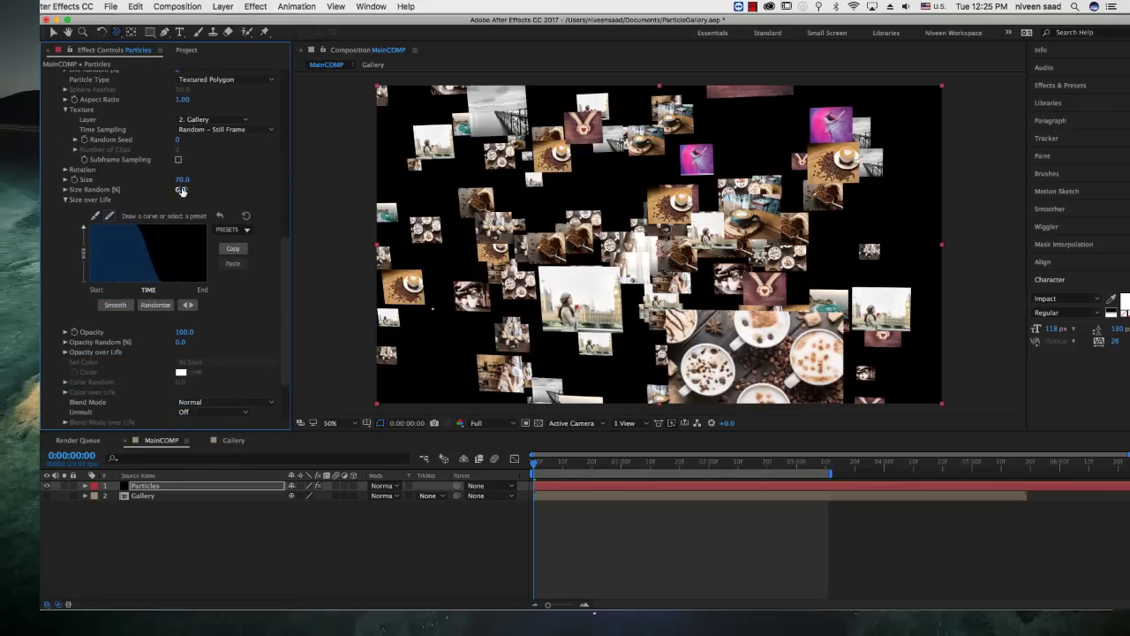
drag(179, 189, 173, 190)
drag(181, 179, 188, 179)
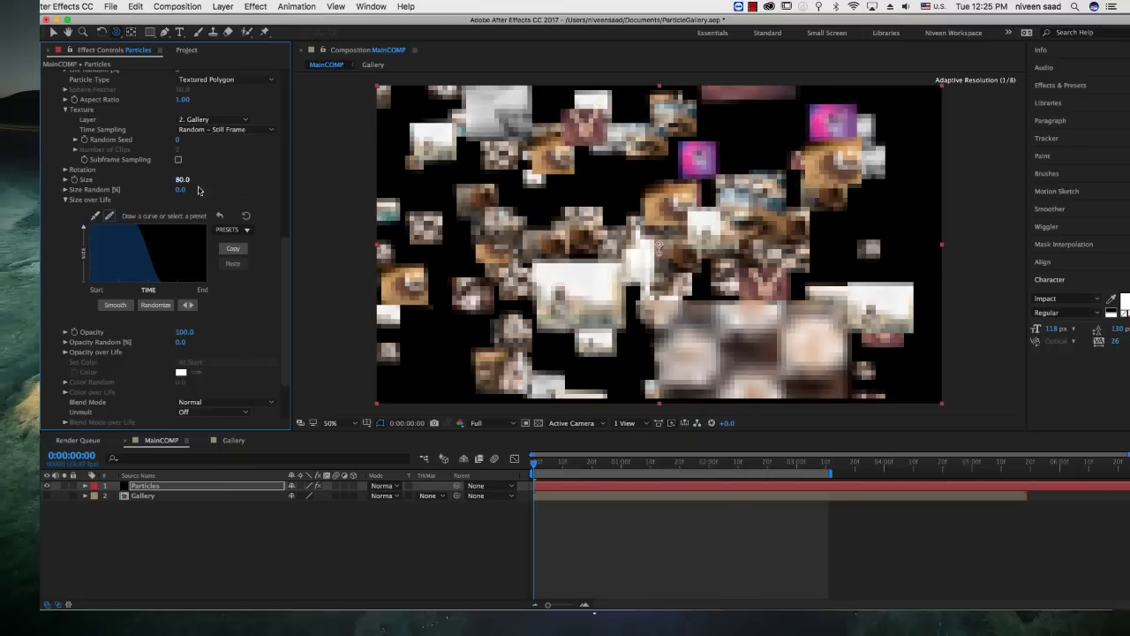
drag(284, 251, 289, 78)
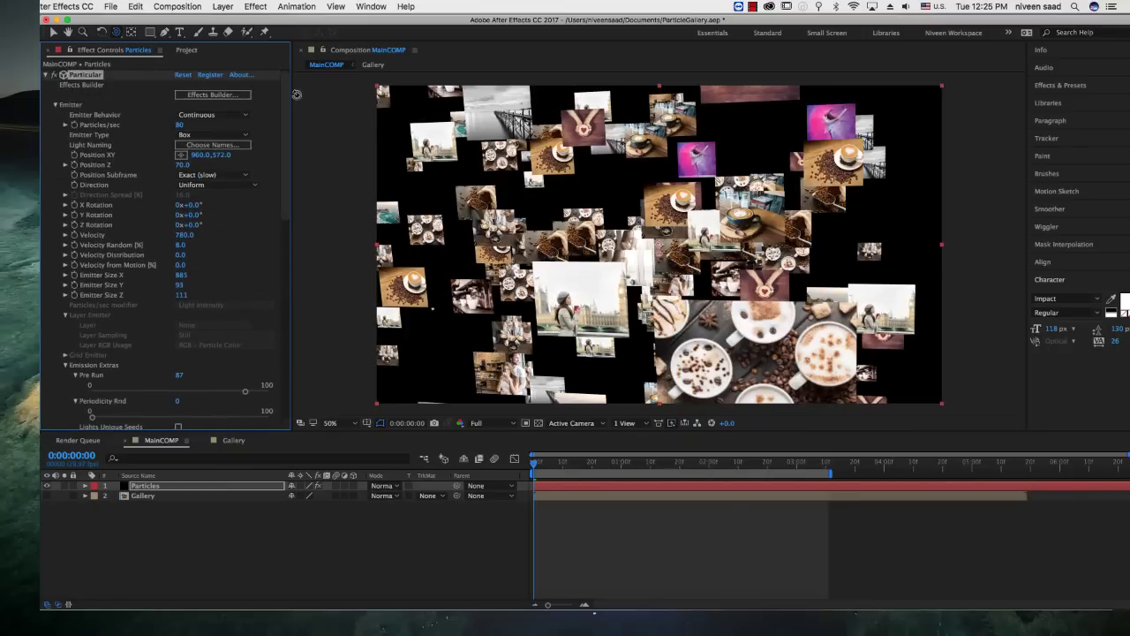
- Time-stretch the Particles layer to a new duration of 0:00:25:03
click(242, 485)
right_click(237, 488)
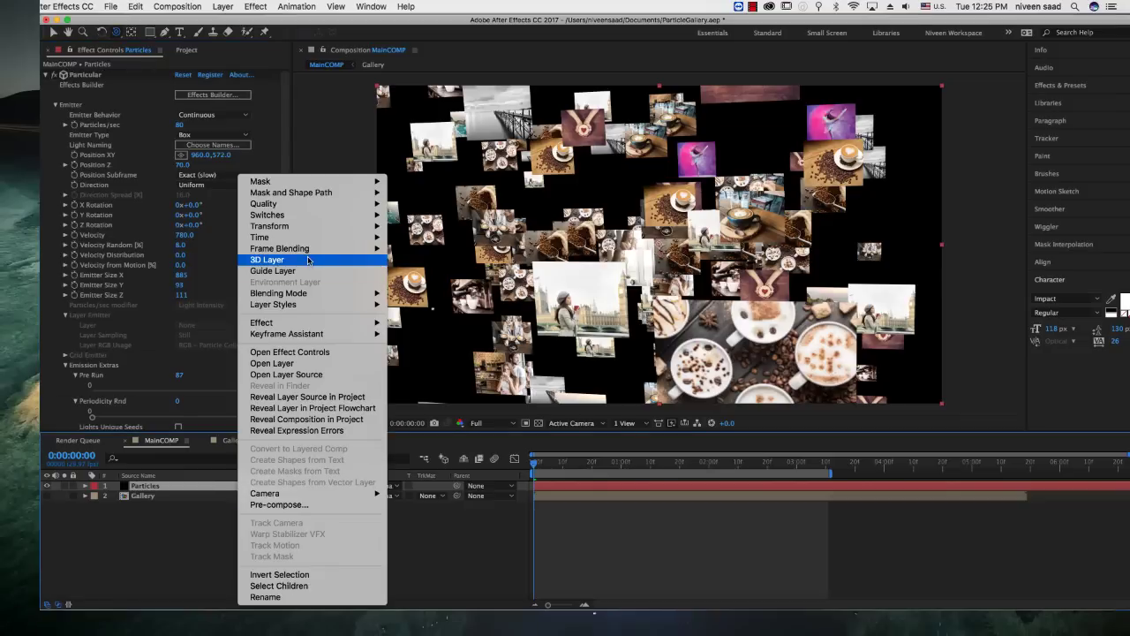
mouse_move(302, 301)
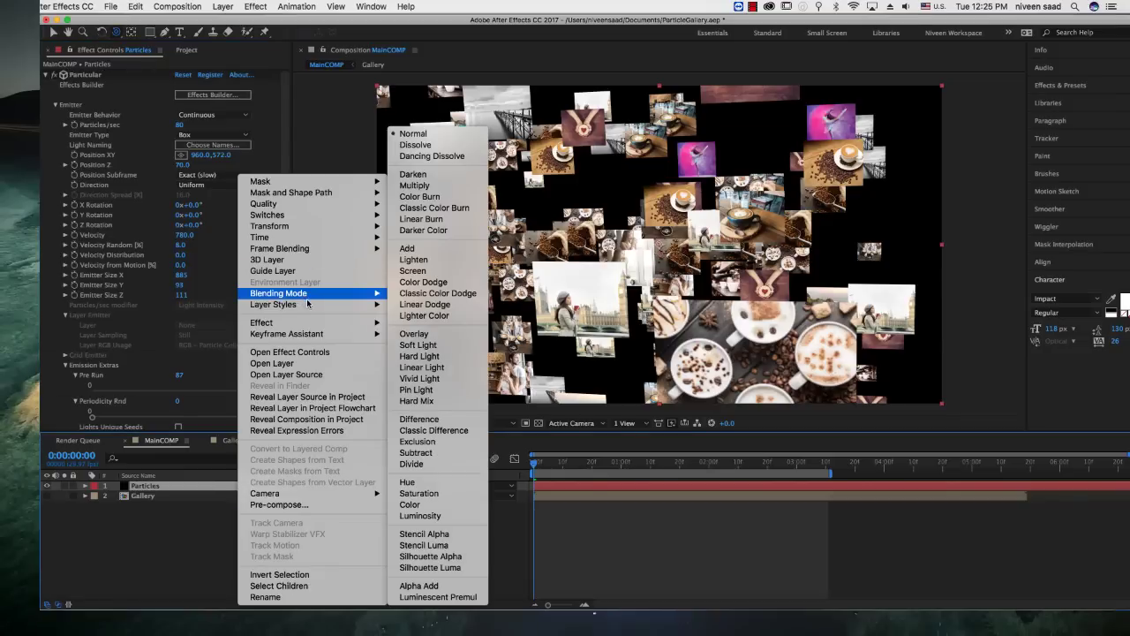
mouse_move(309, 238)
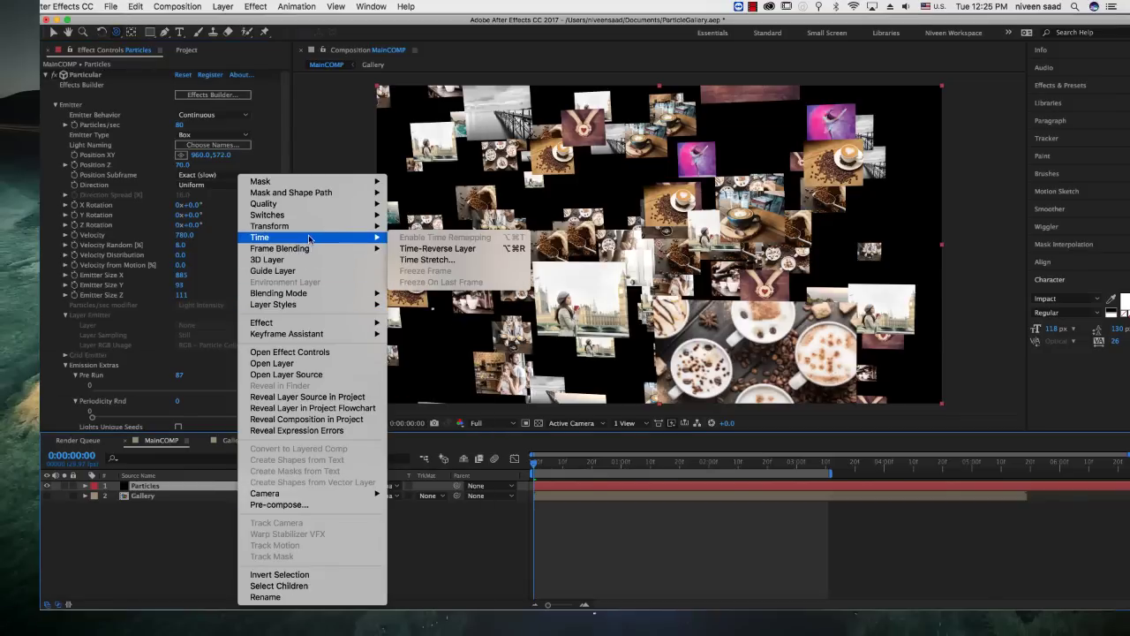
click(455, 259)
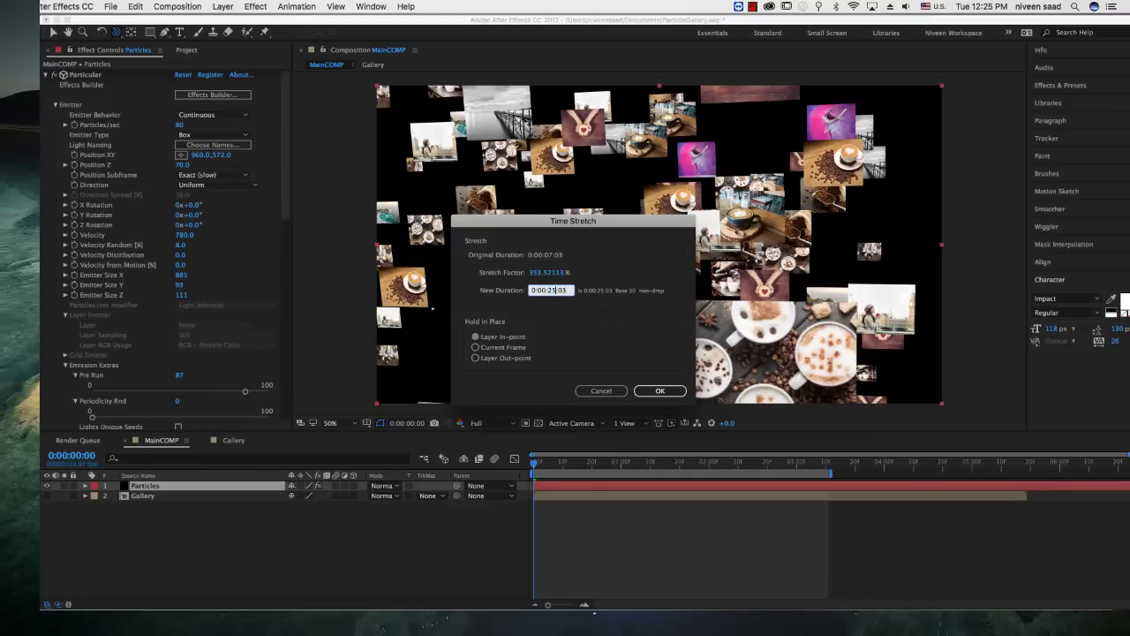
click(658, 390)
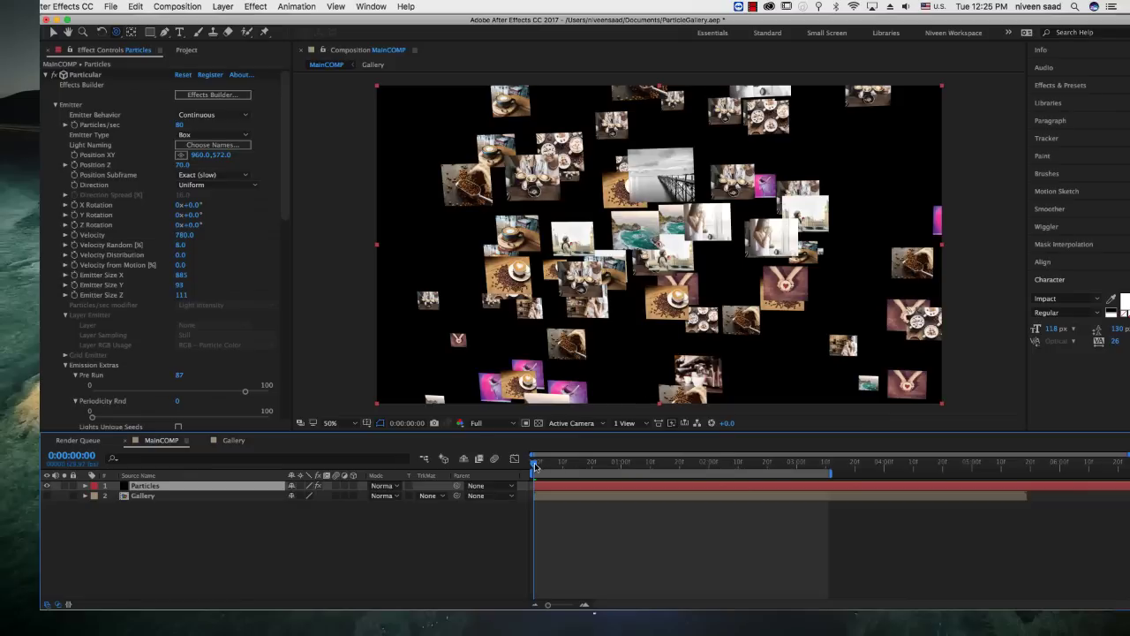
drag(565, 464, 607, 468)
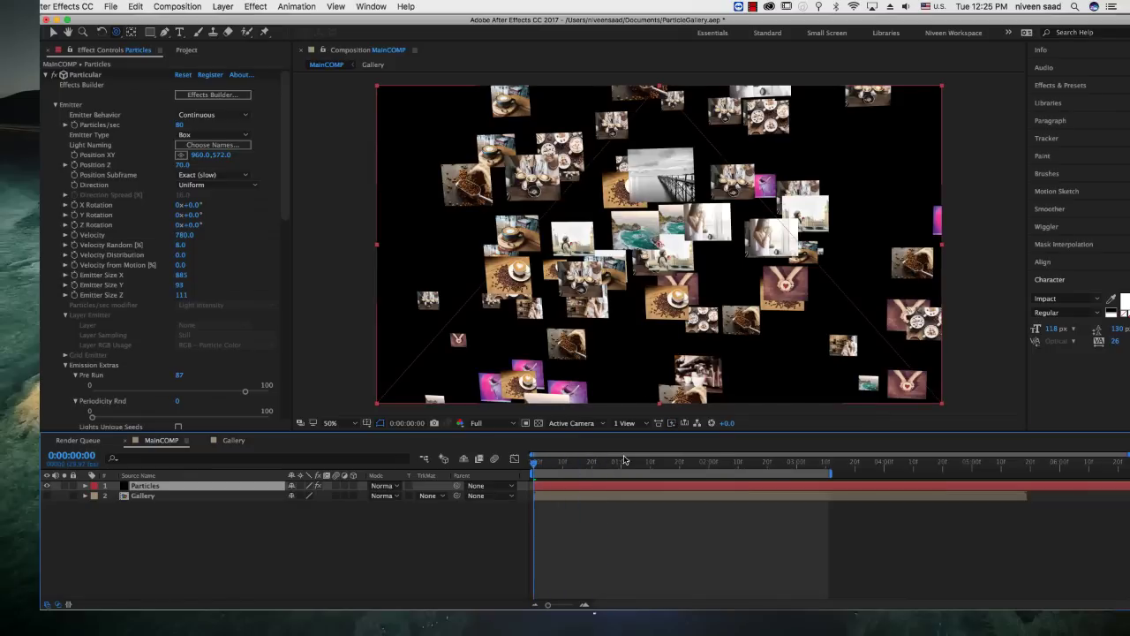
key(space)
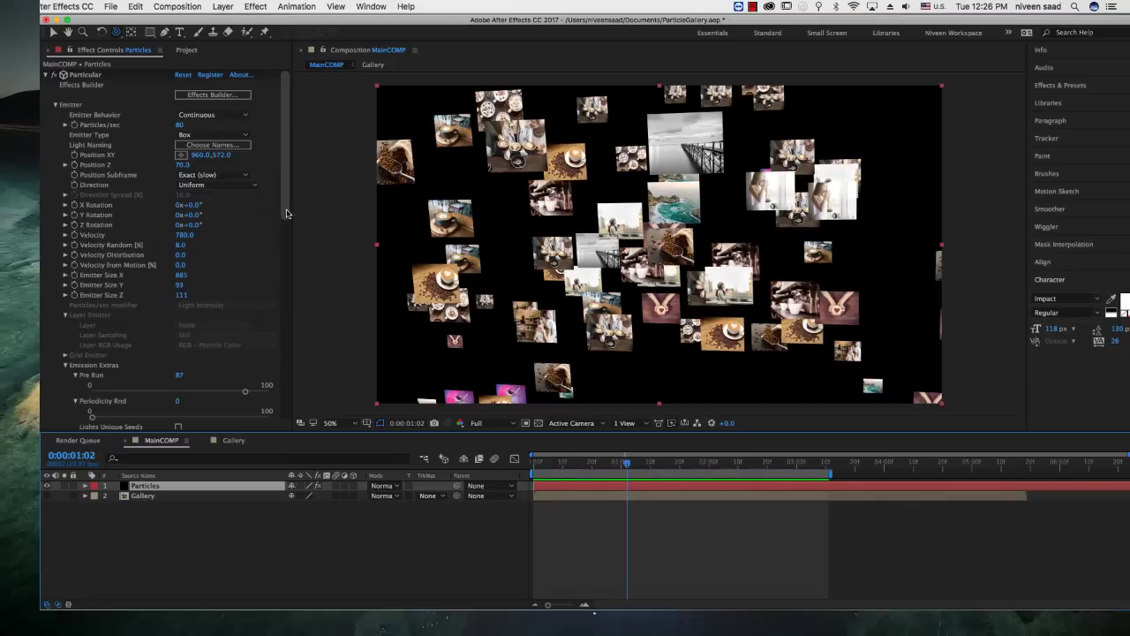
- Add about 17 percent random variation to the particle sizes
drag(286, 213, 292, 347)
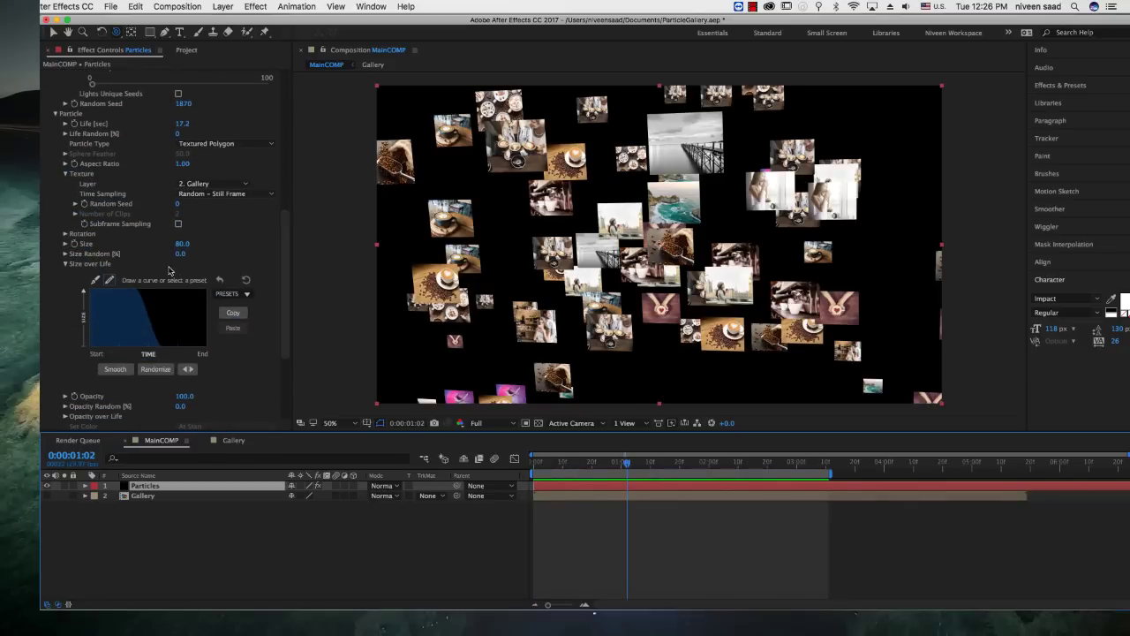
drag(178, 256, 256, 255)
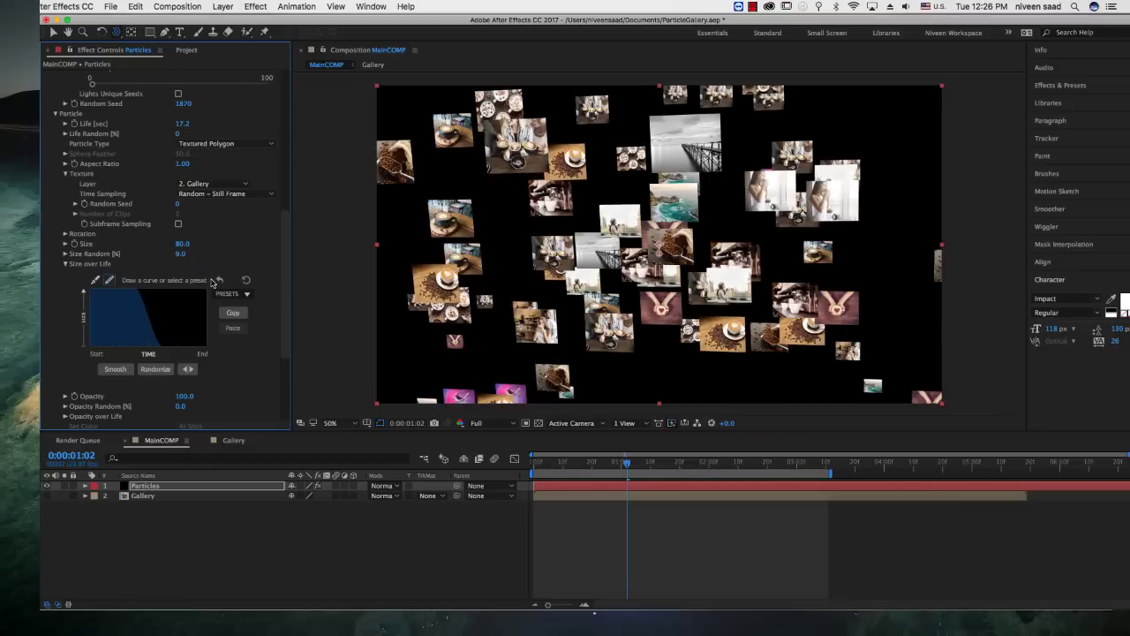
drag(180, 253, 210, 290)
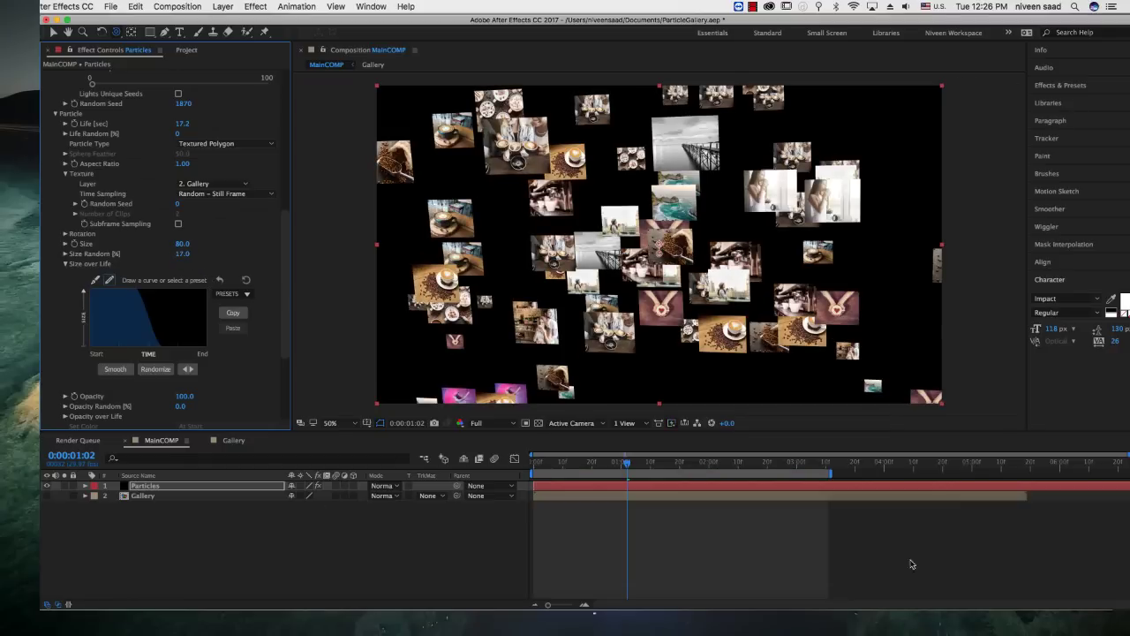
- Extend the MainCOMP work area to 0:00:05:15, where the Gallery layer ends, after checking the Gallery precomp's images
click(1000, 497)
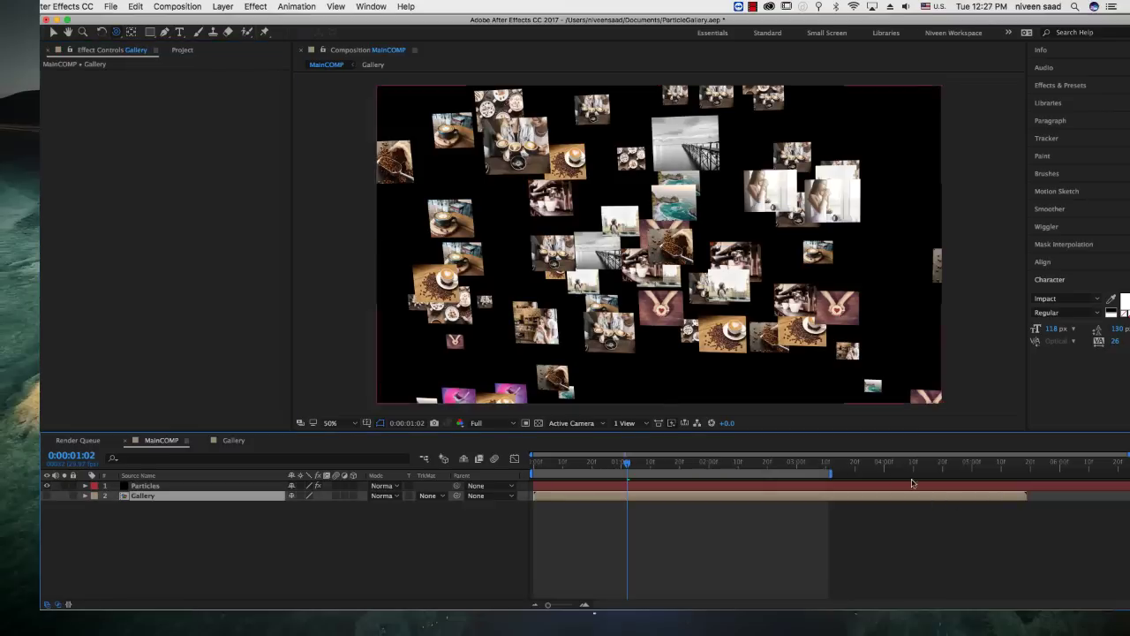
drag(833, 474, 1025, 477)
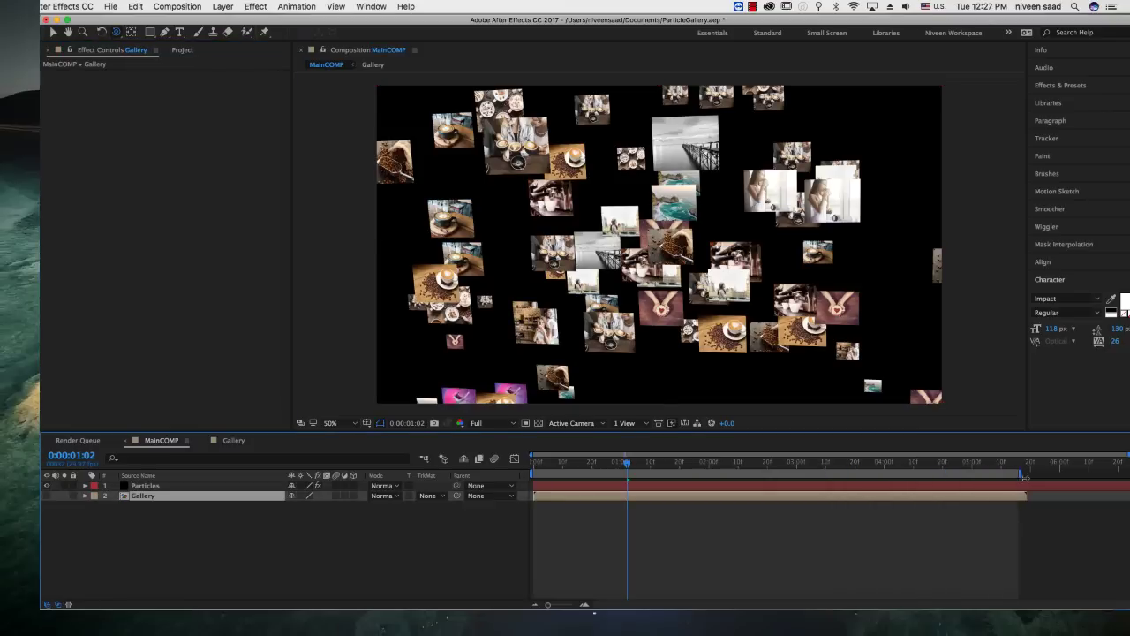
double_click(936, 500)
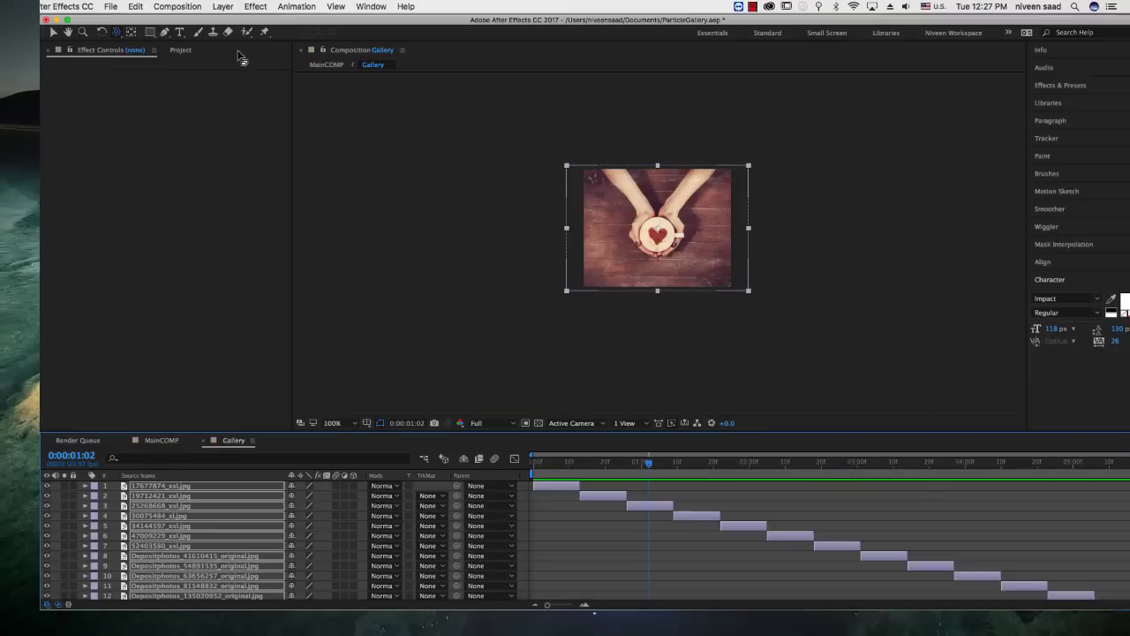
click(330, 66)
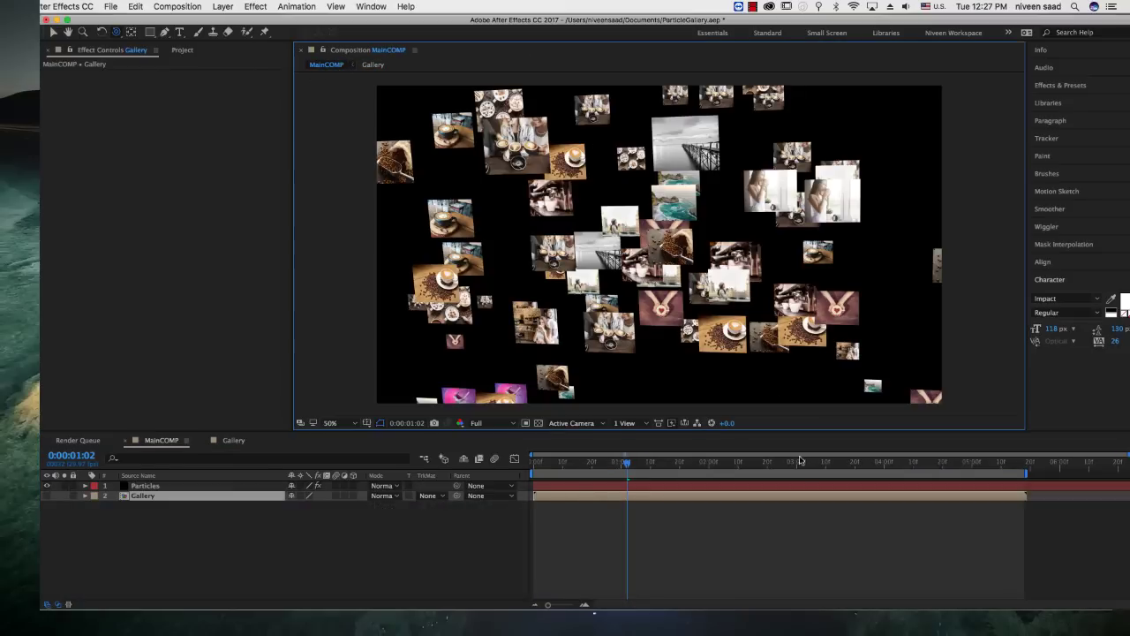
drag(816, 24, 767, 21)
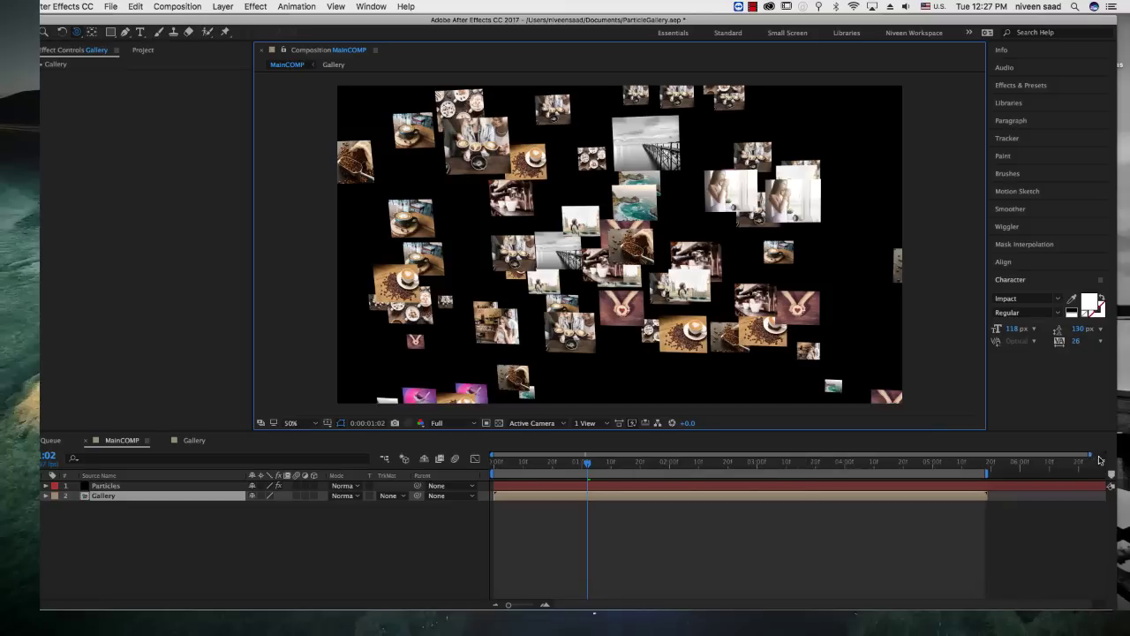
- Enable Time Remapping on the Gallery layer
drag(1099, 459, 1121, 457)
right_click(890, 496)
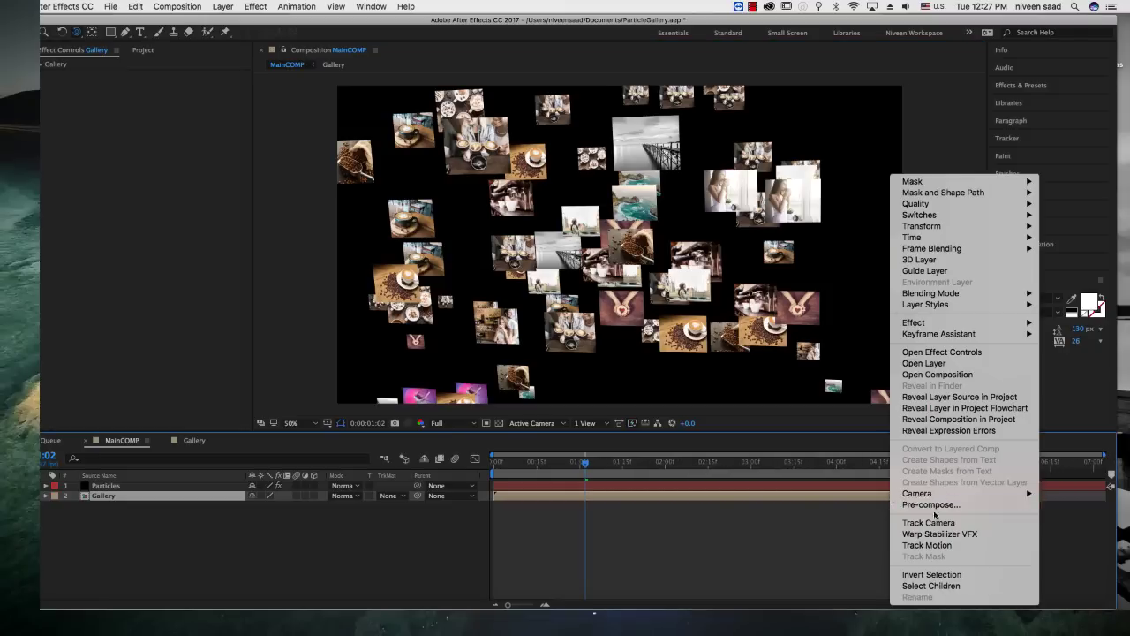
mouse_move(967, 227)
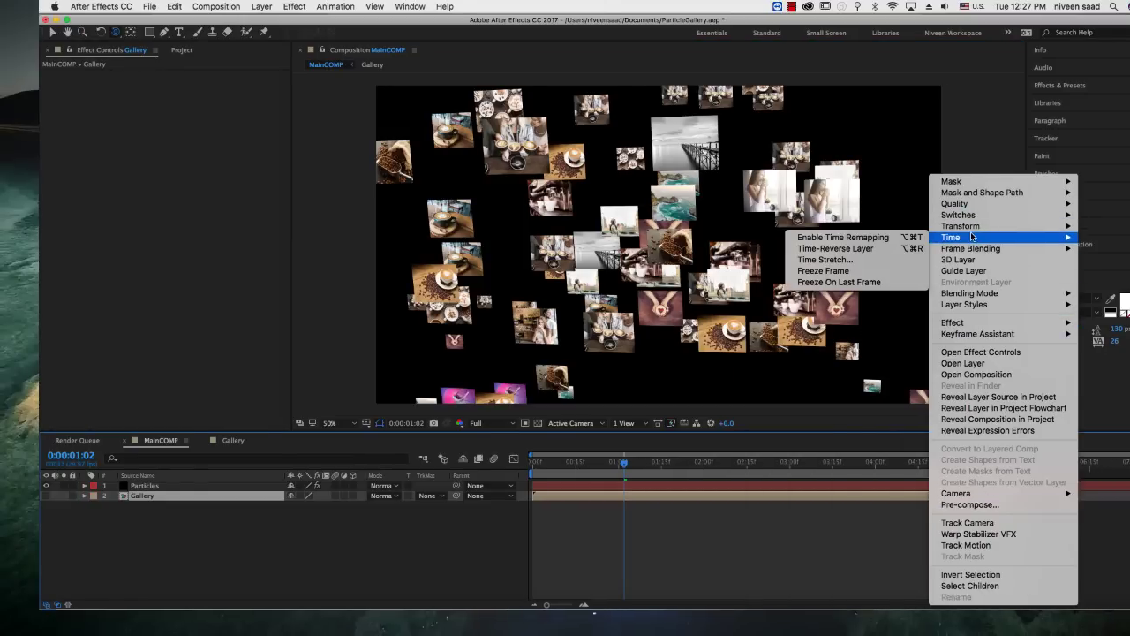
click(916, 238)
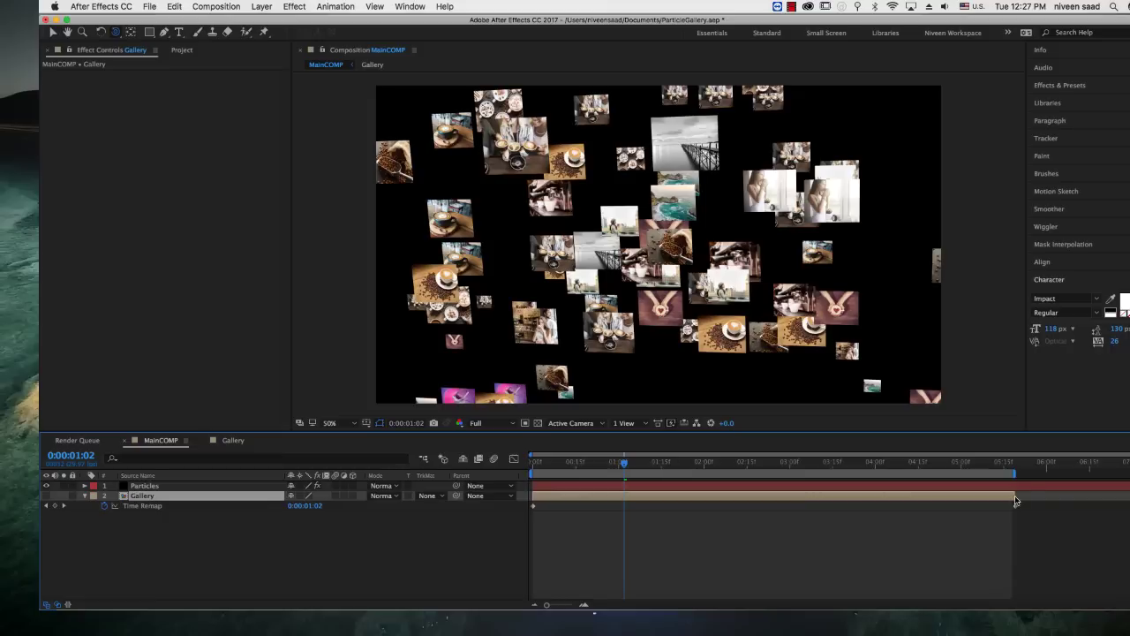
- Stretch Gallery to the timeline end and move its last Time Remap keyframe to 0:00:05:19
drag(1015, 496, 1129, 496)
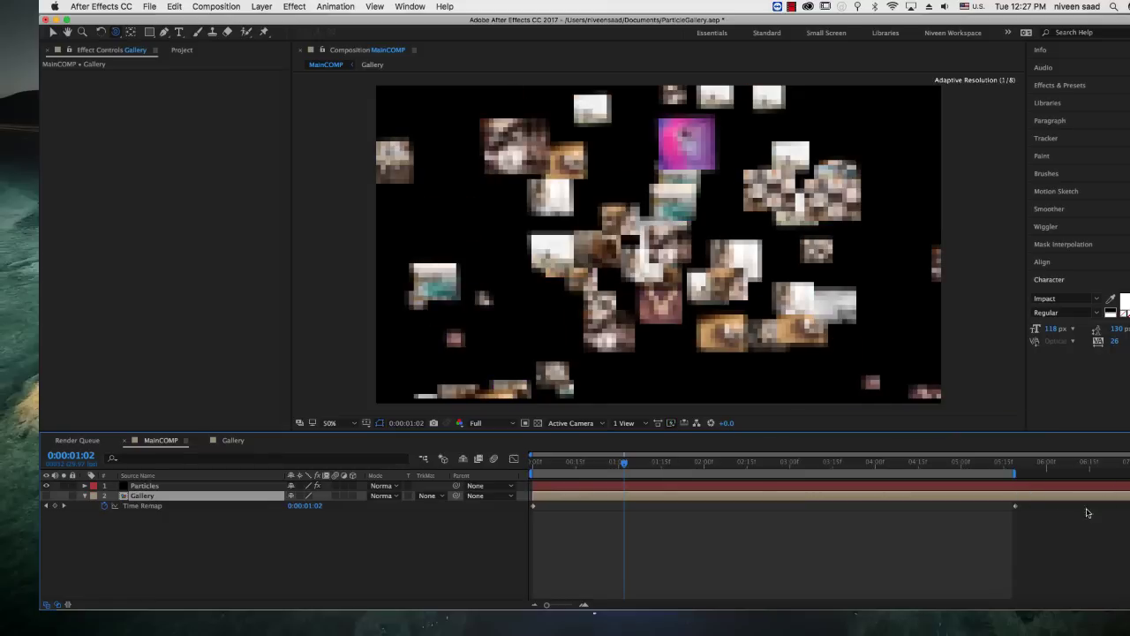
drag(1015, 506, 1088, 513)
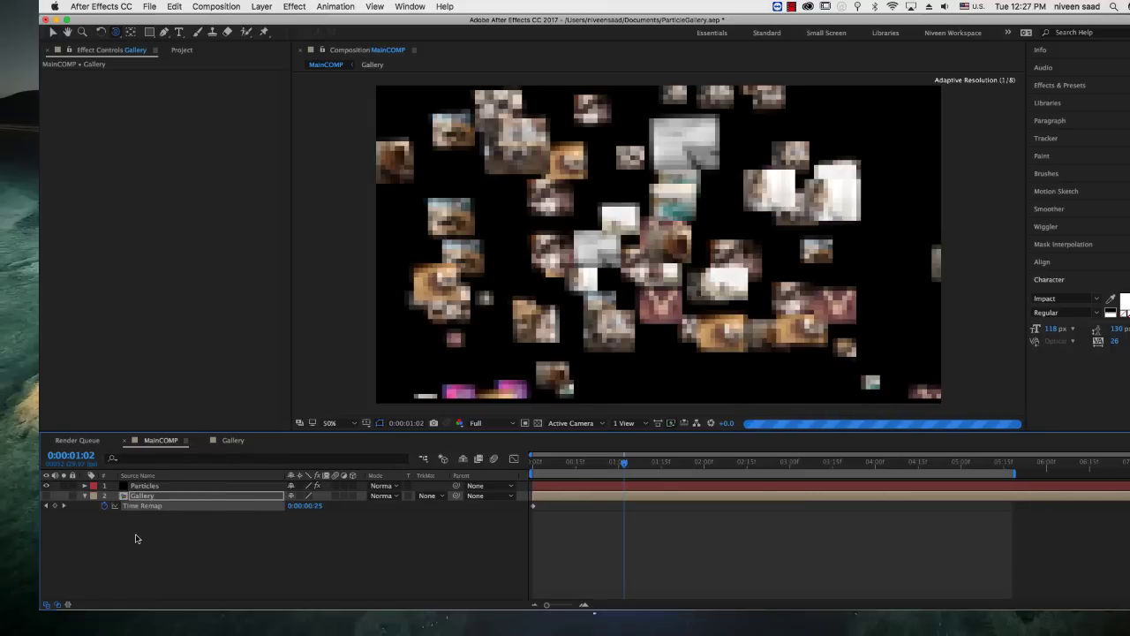
click(150, 486)
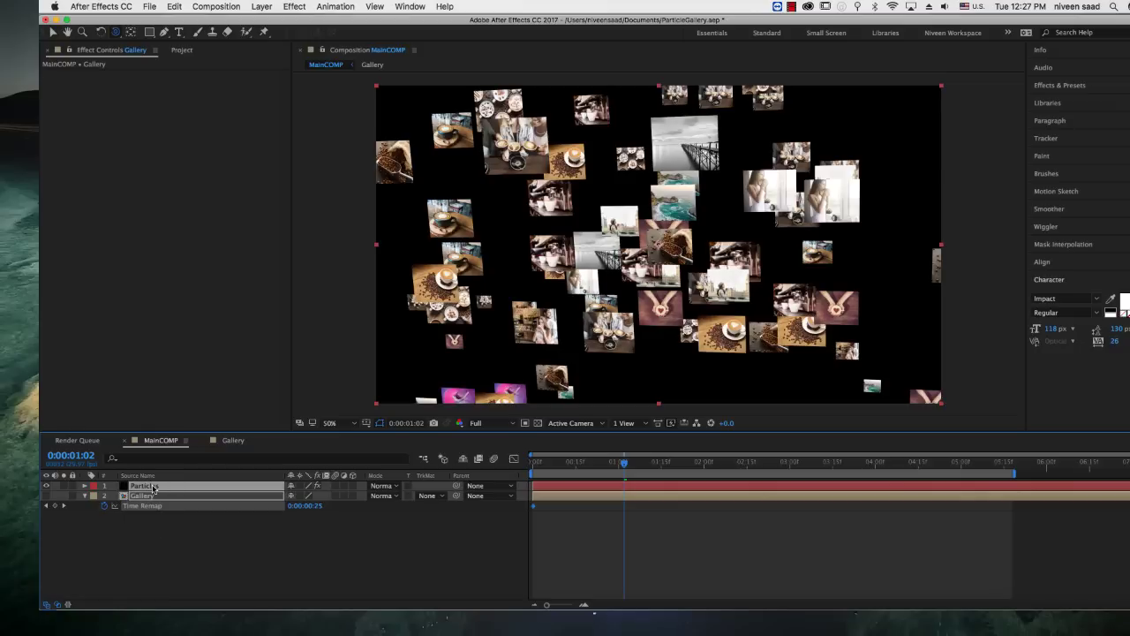
- Add a default Camera 1 and orbit it to an angled 3D view, then return to frame one
right_click(203, 527)
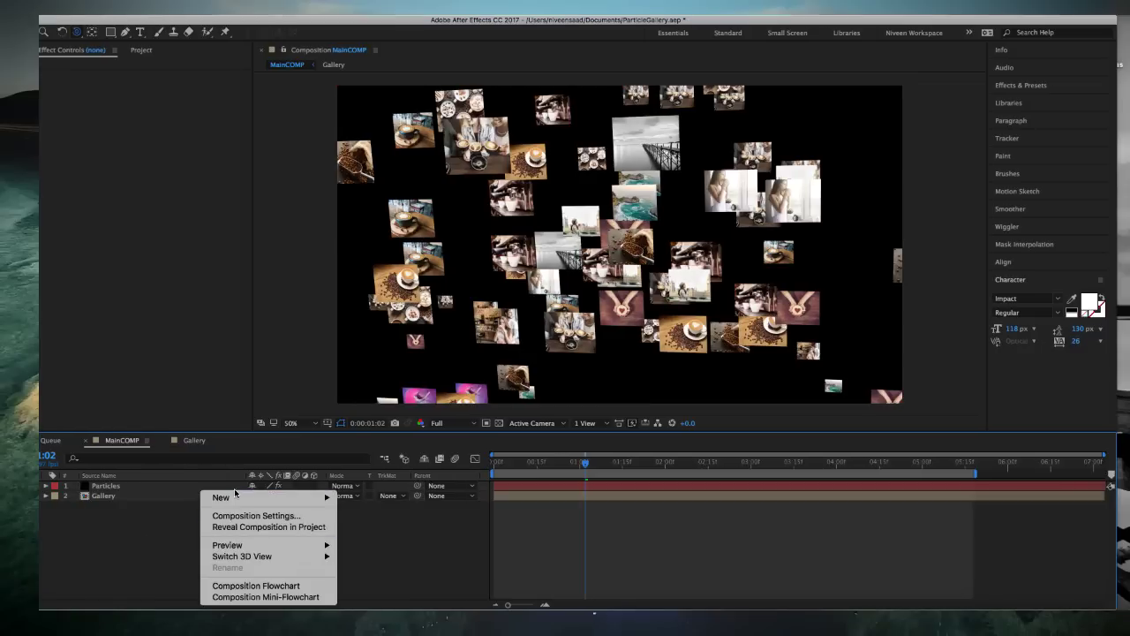
mouse_move(321, 503)
click(396, 542)
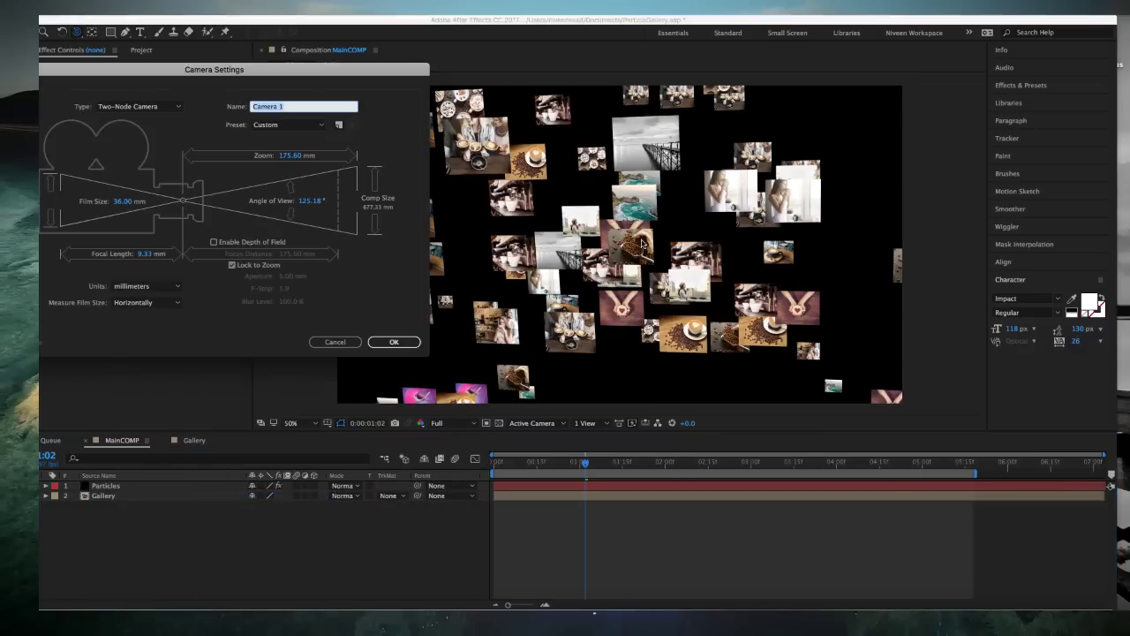
click(370, 341)
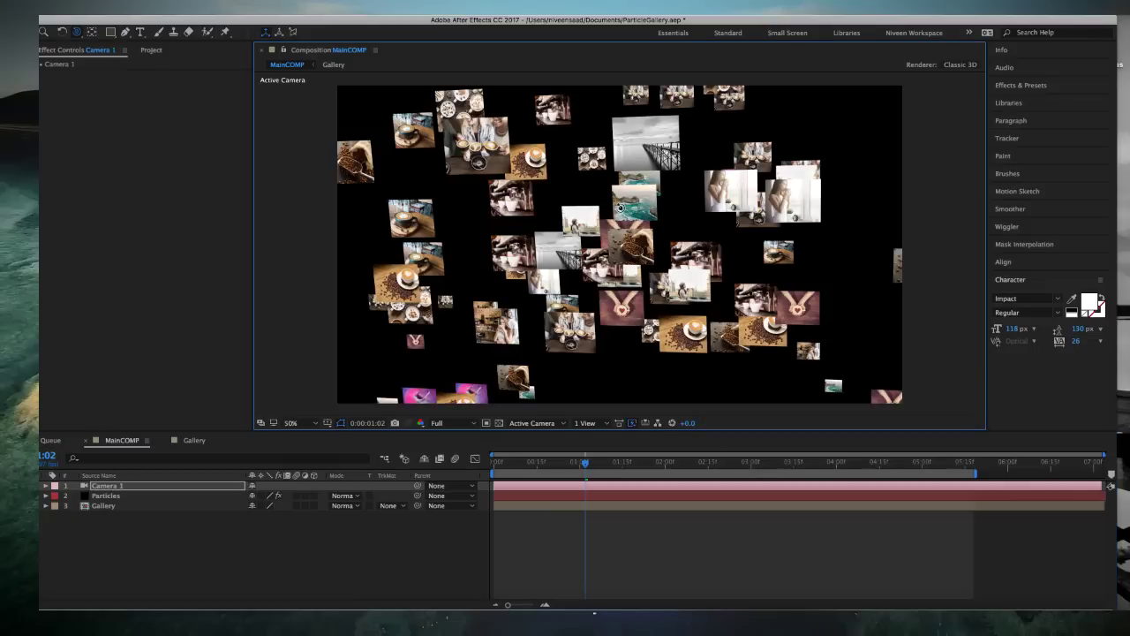
drag(608, 209, 648, 225)
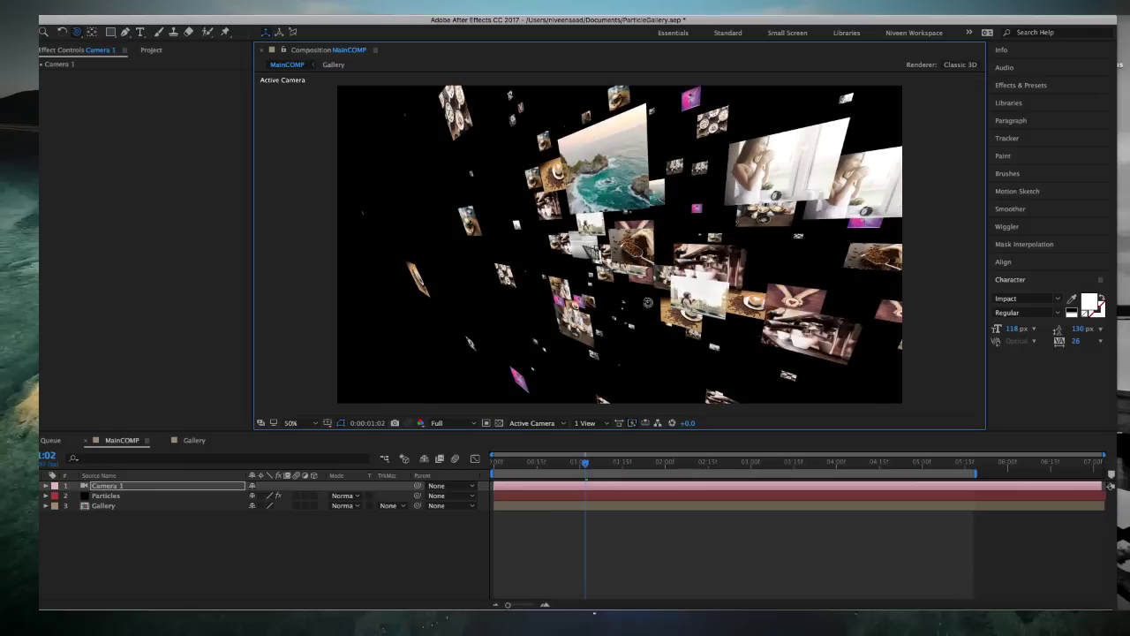
drag(587, 462, 484, 461)
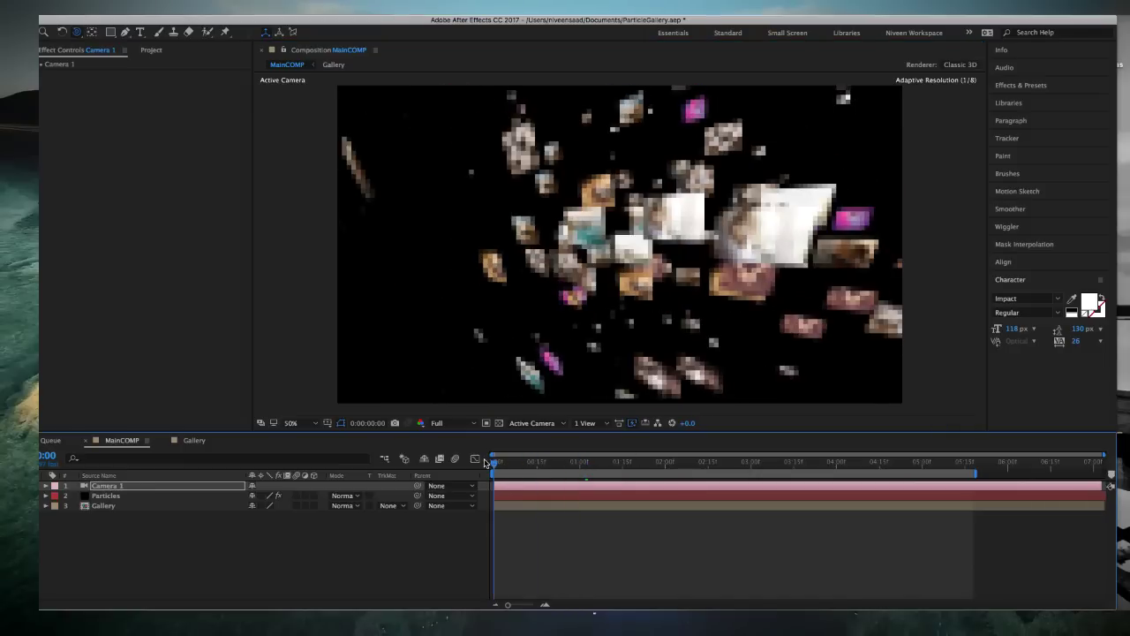
key(space)
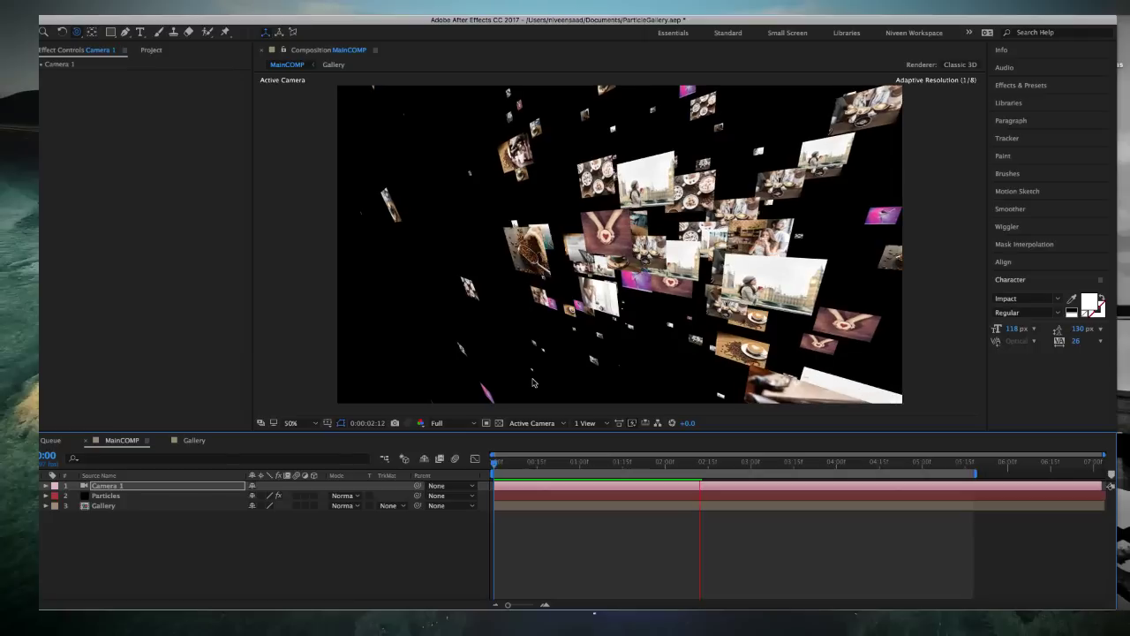
click(496, 462)
click(487, 461)
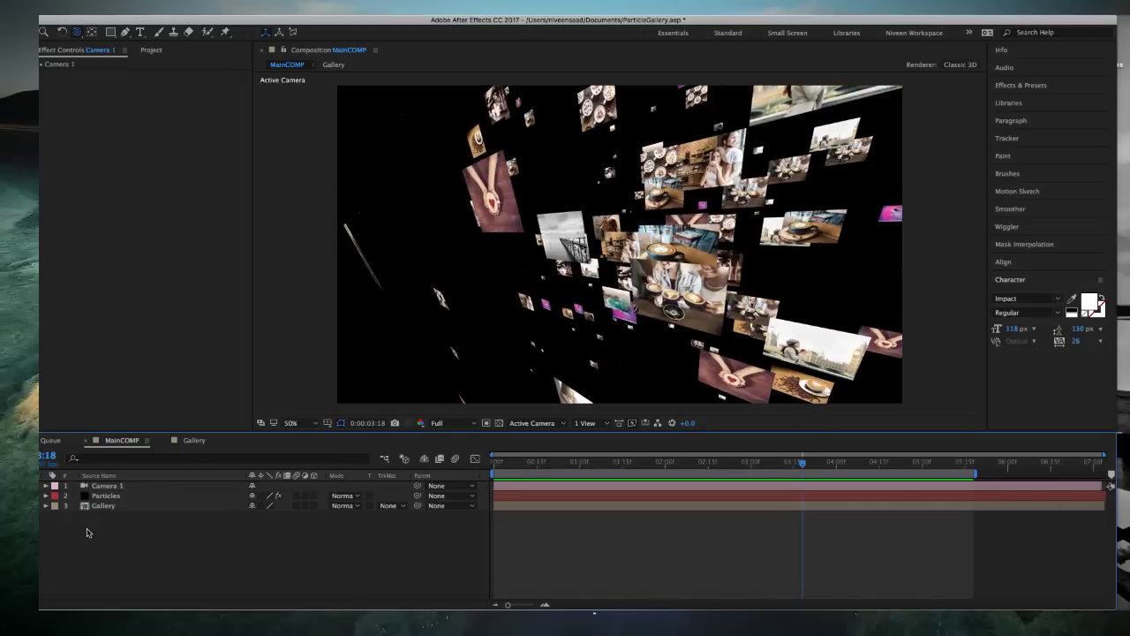
- Pre-compose the Camera 1, Particles and Gallery layers into Pre-comp 1
drag(88, 529, 123, 475)
right_click(114, 488)
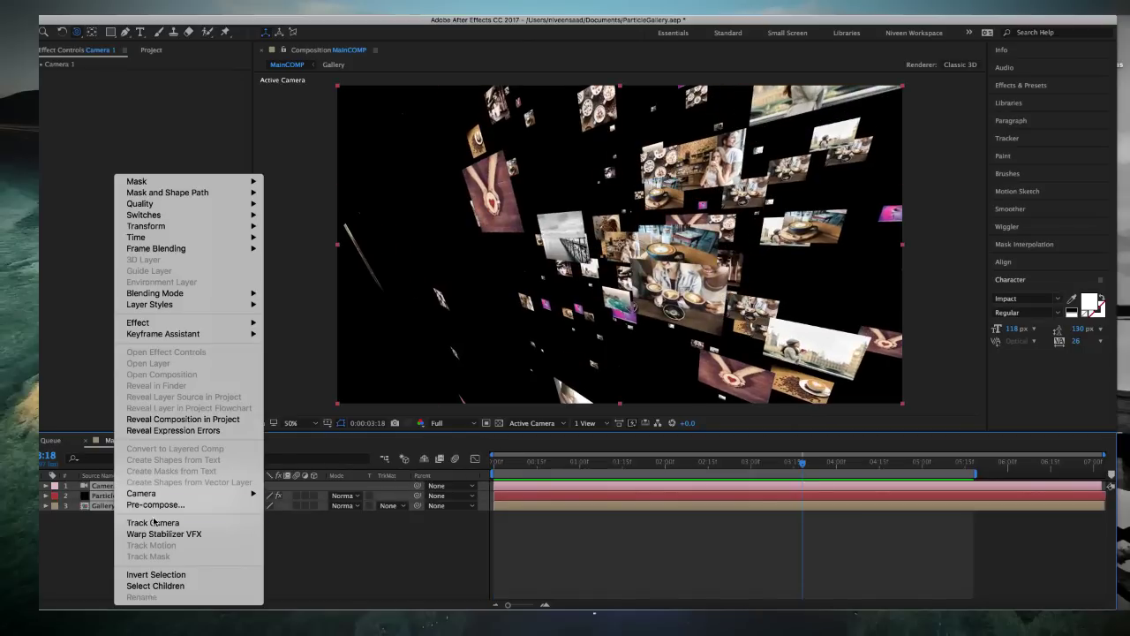
click(156, 505)
click(530, 363)
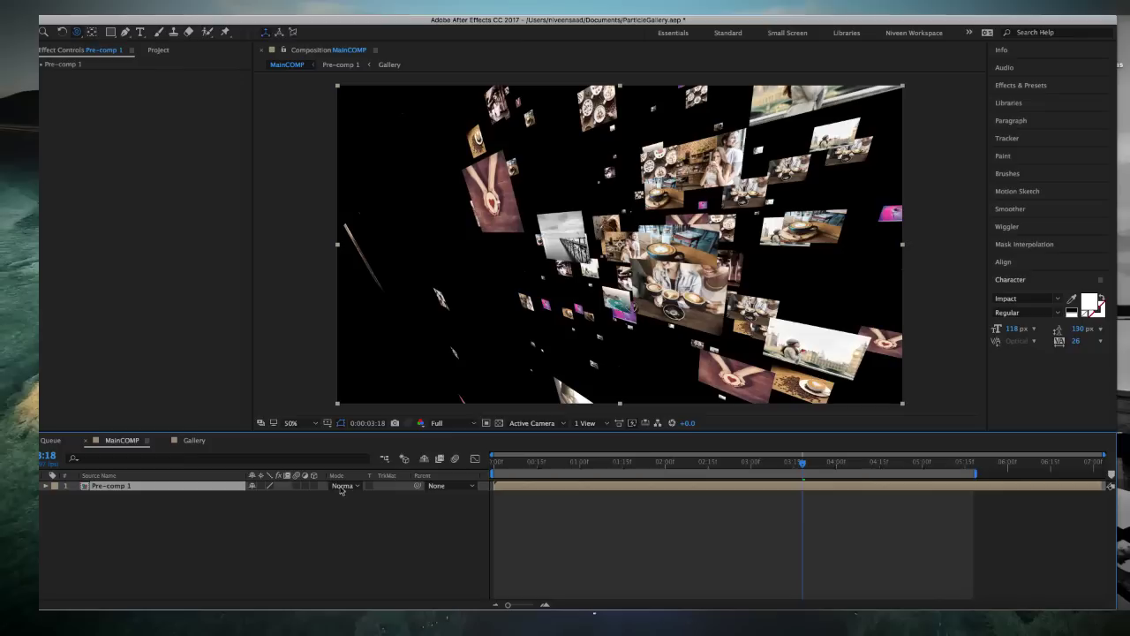
- Time-reverse the Pre-comp 1 layer so it plays backwards
right_click(214, 487)
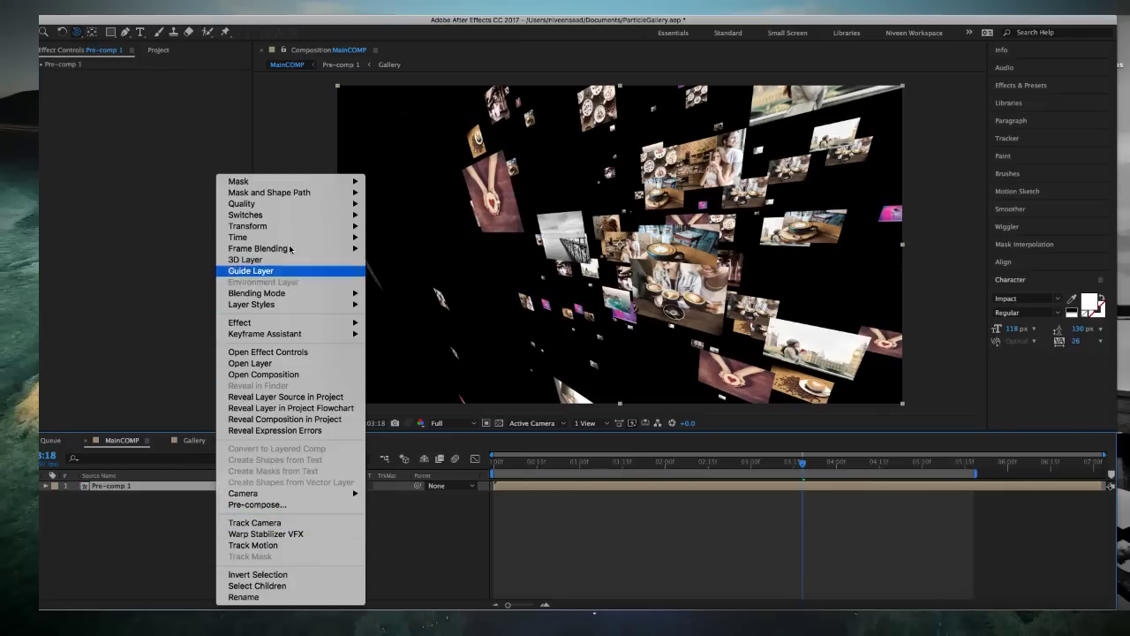
mouse_move(296, 237)
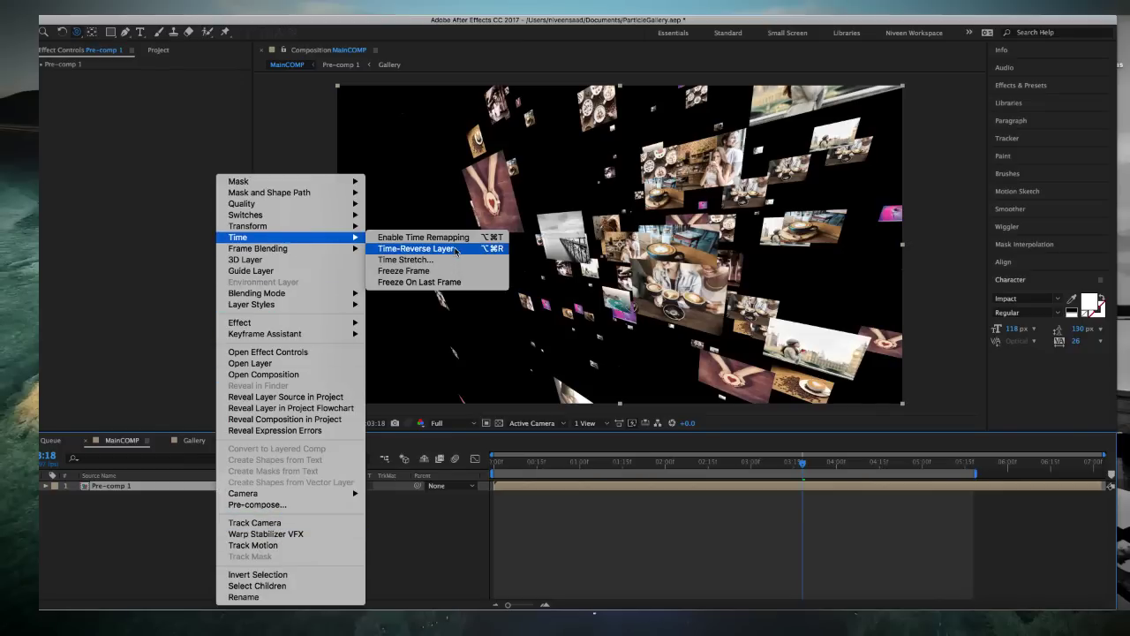
click(456, 249)
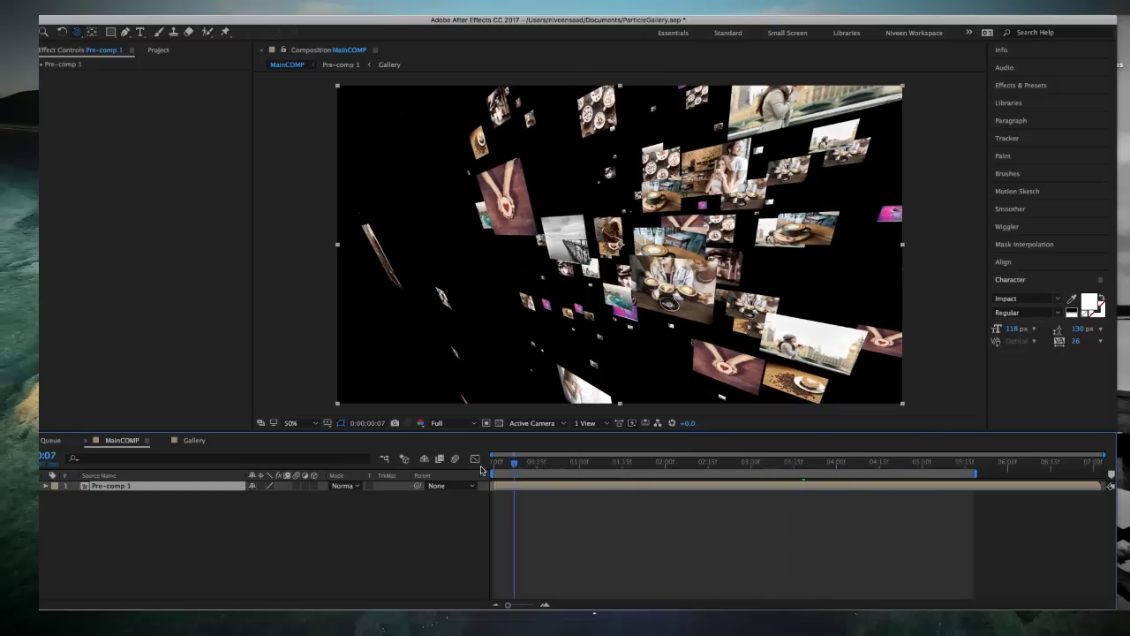
key(Home)
key(space)
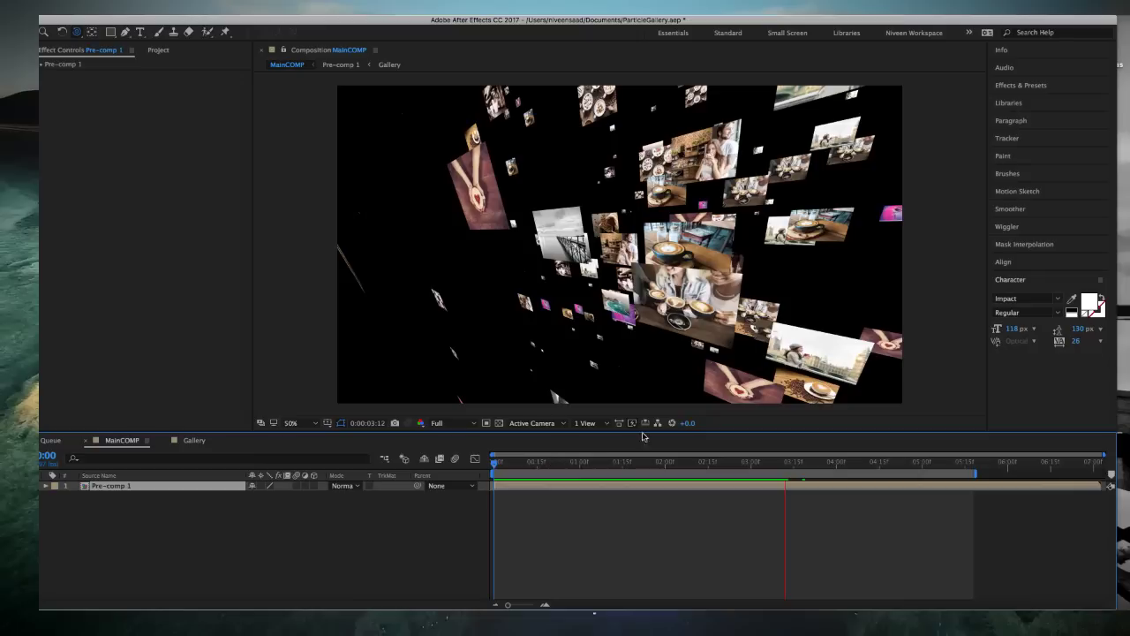
click(759, 7)
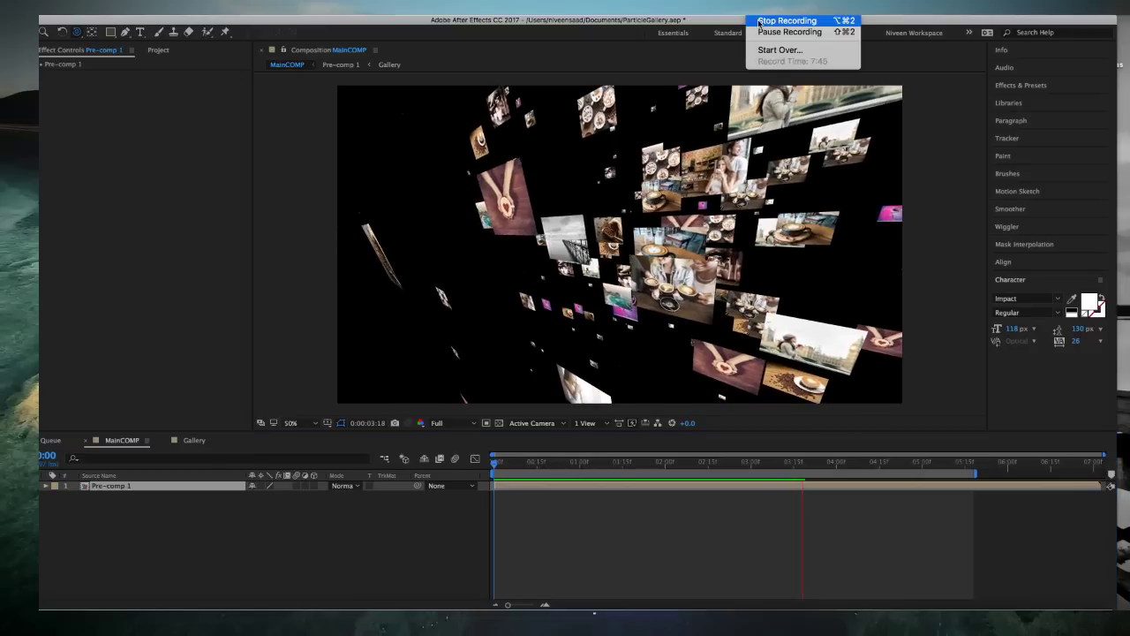
key(Escape)
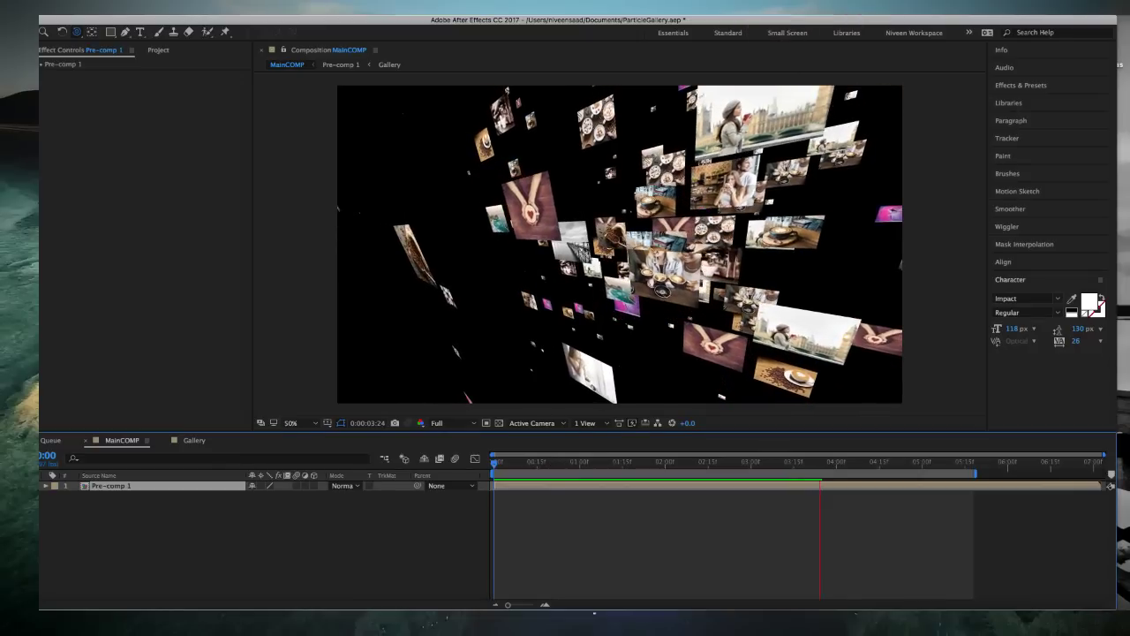